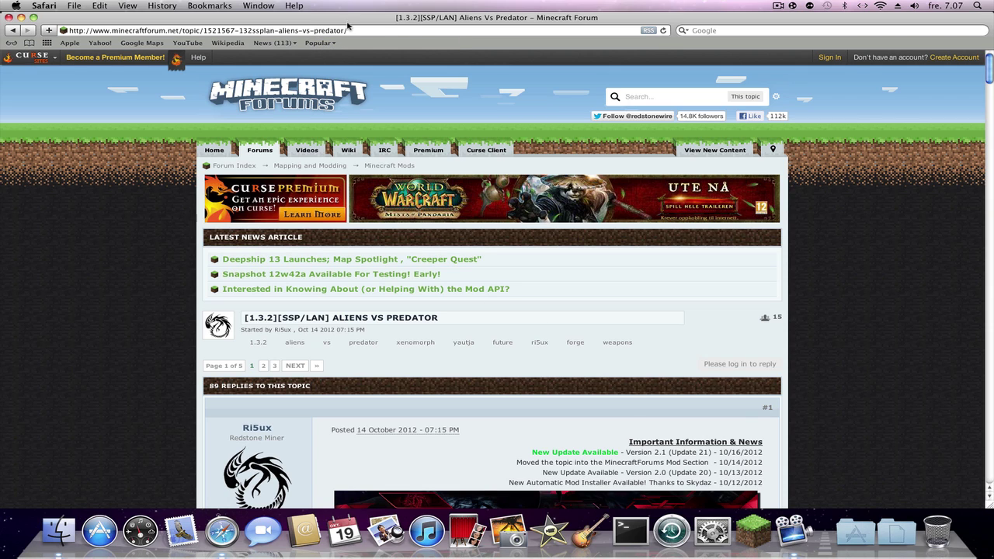
Step: Briefly view the Mod API news article, then return to the Aliens Vs Predator topic
{"action": "left_click_drag", "start_coordinate": [347, 30], "coordinate": [68, 29]}
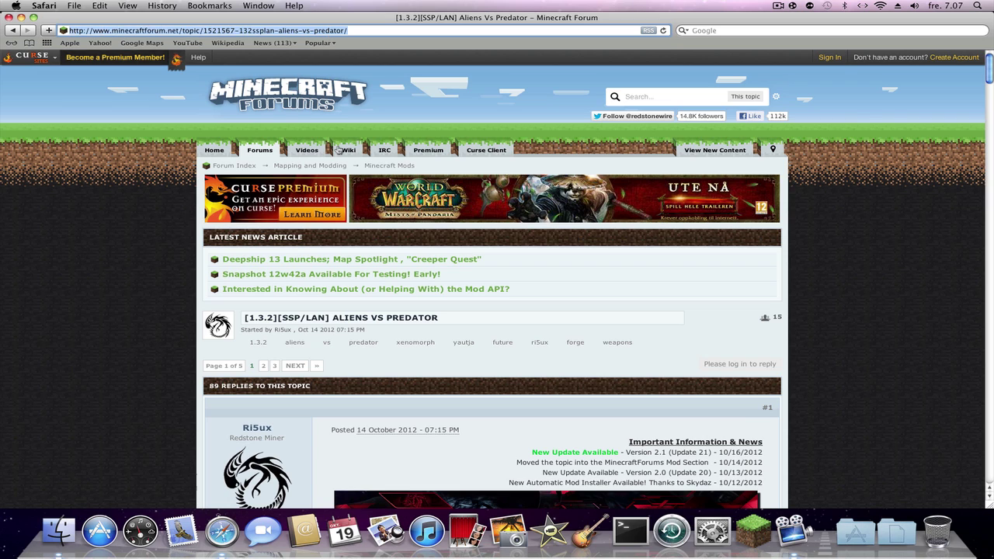
{"action": "left_click", "coordinate": [666, 290]}
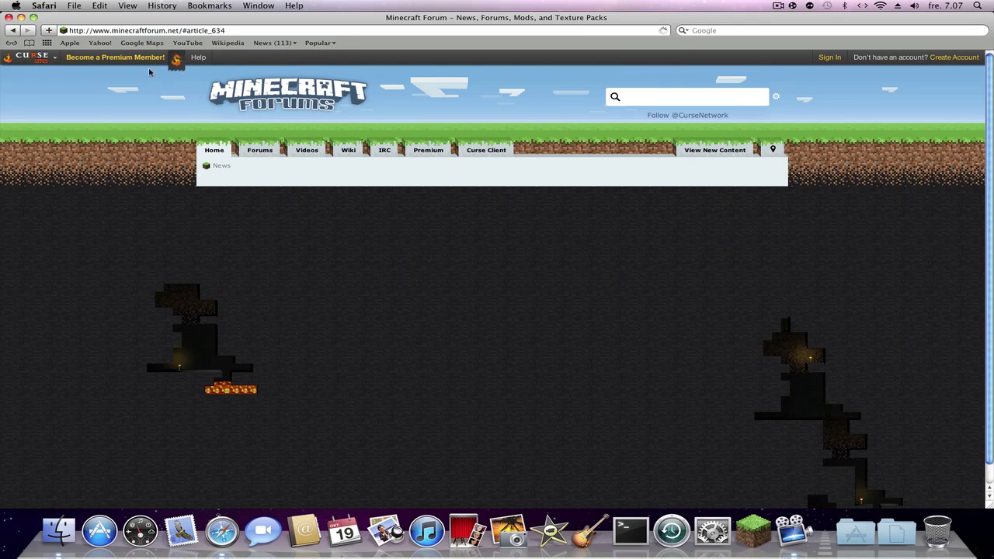
{"action": "left_click", "coordinate": [11, 31]}
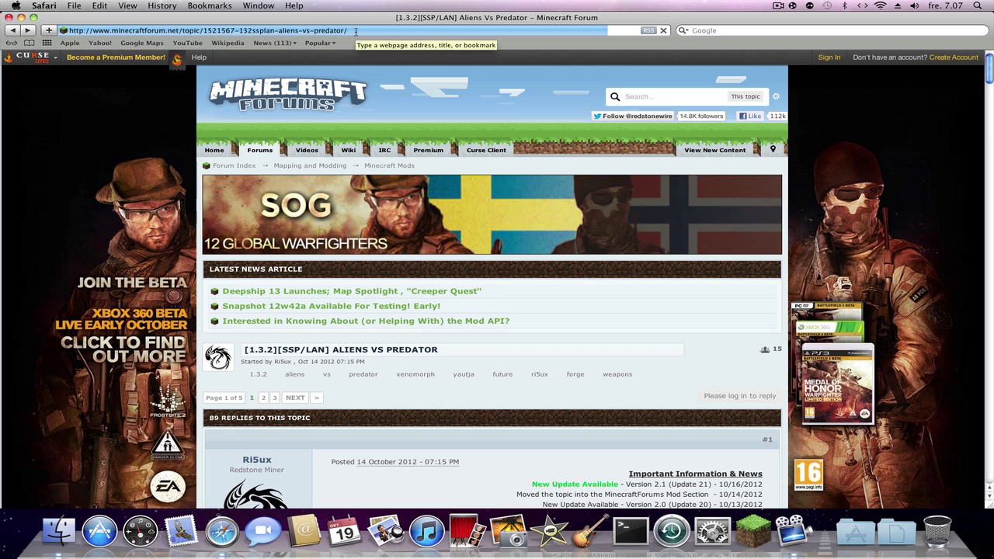
Step: Reveal the first post's Downloads spoiler and follow the mod 2.0 for 1.3.2 download link
{"action": "scroll", "coordinate": [699, 284], "scroll_direction": "down", "scroll_amount": 5}
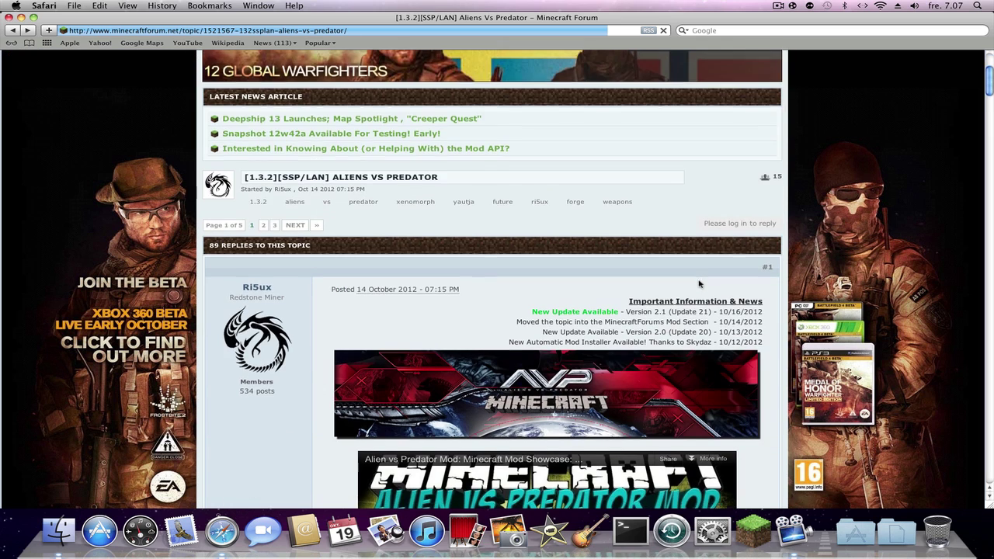
{"action": "scroll", "coordinate": [699, 284], "scroll_direction": "down", "scroll_amount": 15}
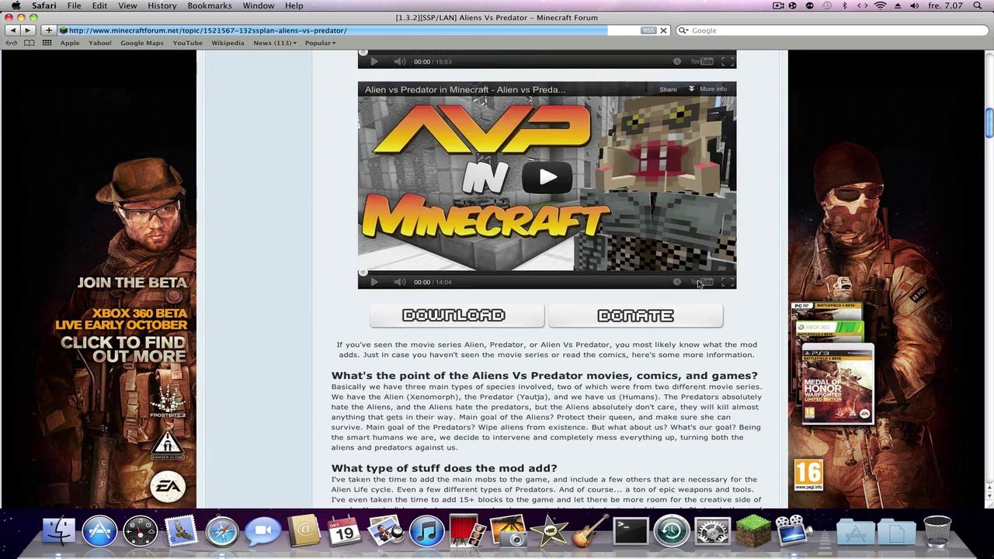
{"action": "scroll", "coordinate": [698, 285], "scroll_direction": "down", "scroll_amount": 5}
{"action": "scroll", "coordinate": [695, 283], "scroll_direction": "down", "scroll_amount": 3}
{"action": "scroll", "coordinate": [695, 279], "scroll_direction": "up", "scroll_amount": 2}
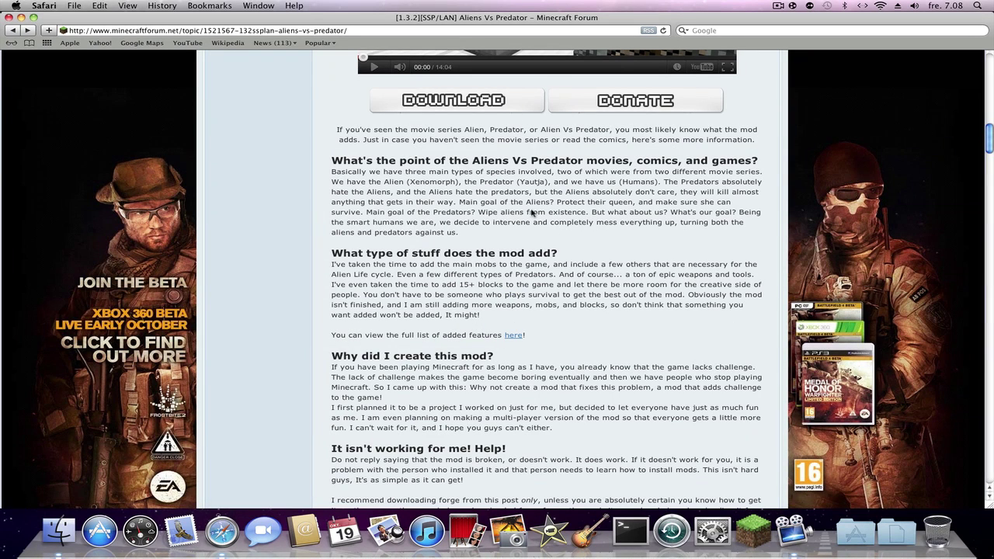
{"action": "scroll", "coordinate": [539, 212], "scroll_direction": "down", "scroll_amount": 9}
{"action": "scroll", "coordinate": [604, 247], "scroll_direction": "down", "scroll_amount": 1}
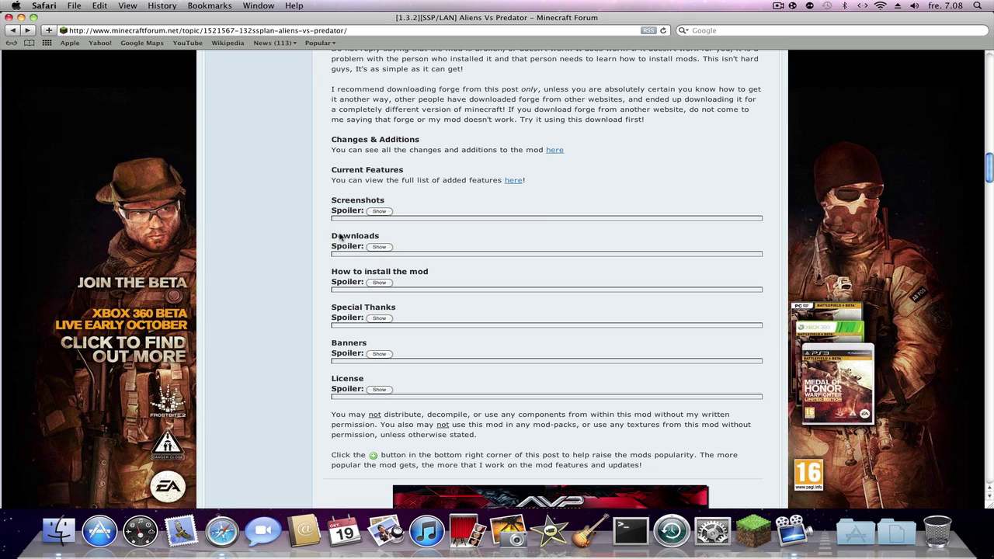
{"action": "left_click", "coordinate": [378, 247]}
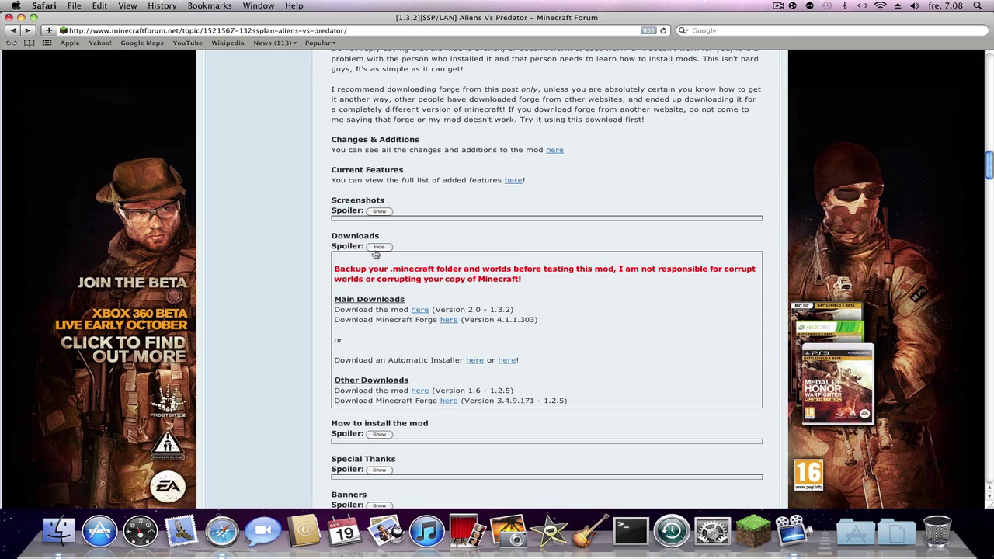
{"action": "left_click", "coordinate": [419, 310]}
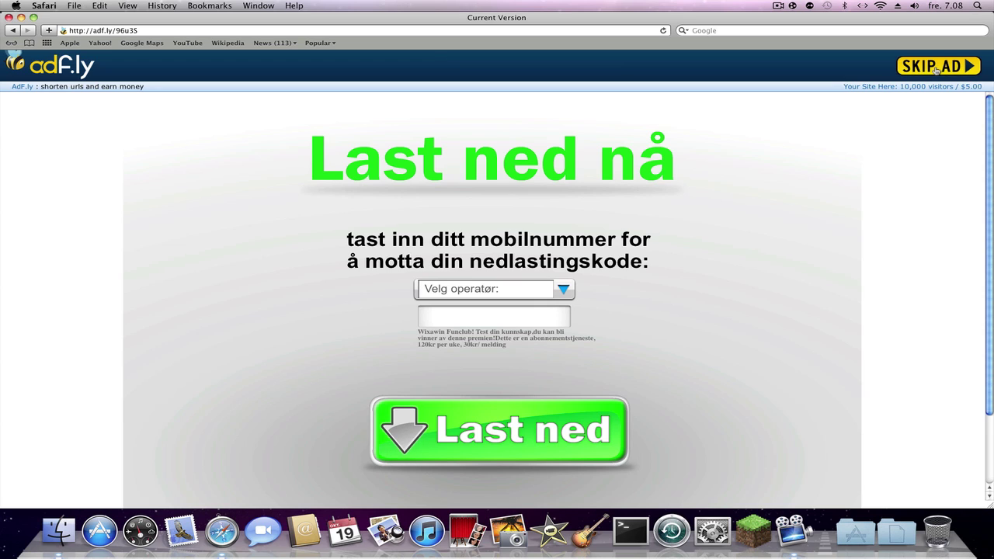
Step: Skip both adf.ly ads to download AliensVsPredator.jar, then go back to the forum topic
{"action": "left_click", "coordinate": [936, 68]}
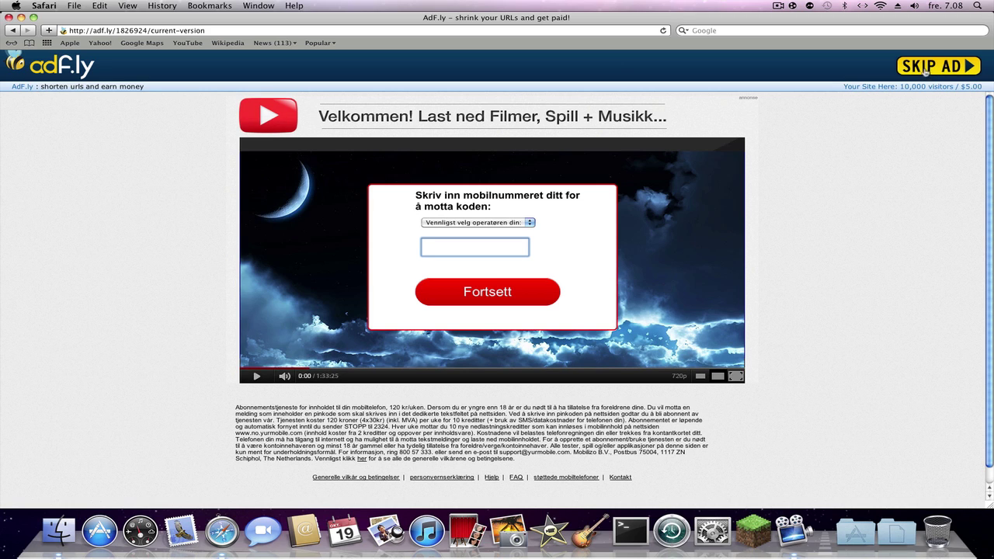
{"action": "left_click", "coordinate": [929, 68]}
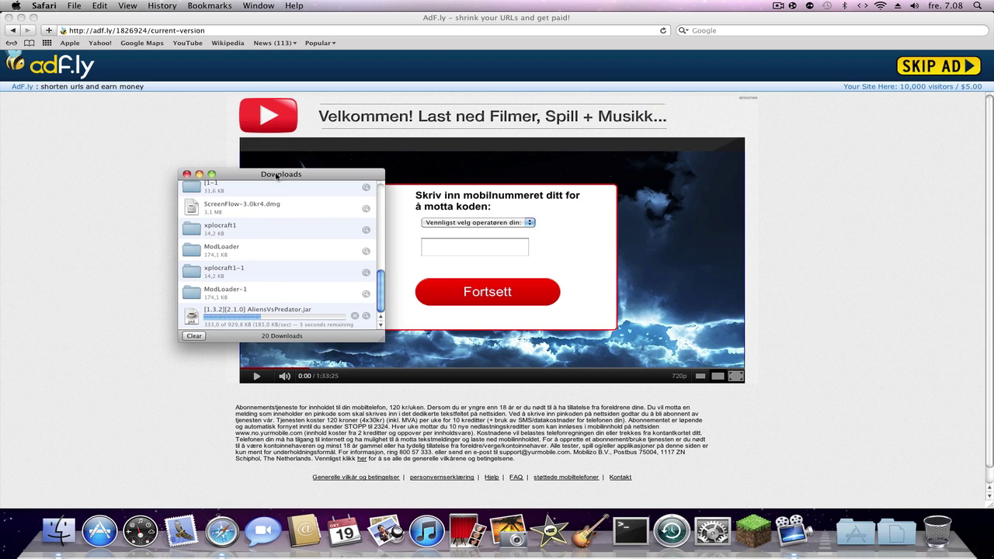
{"action": "left_click_drag", "start_coordinate": [276, 177], "coordinate": [306, 233]}
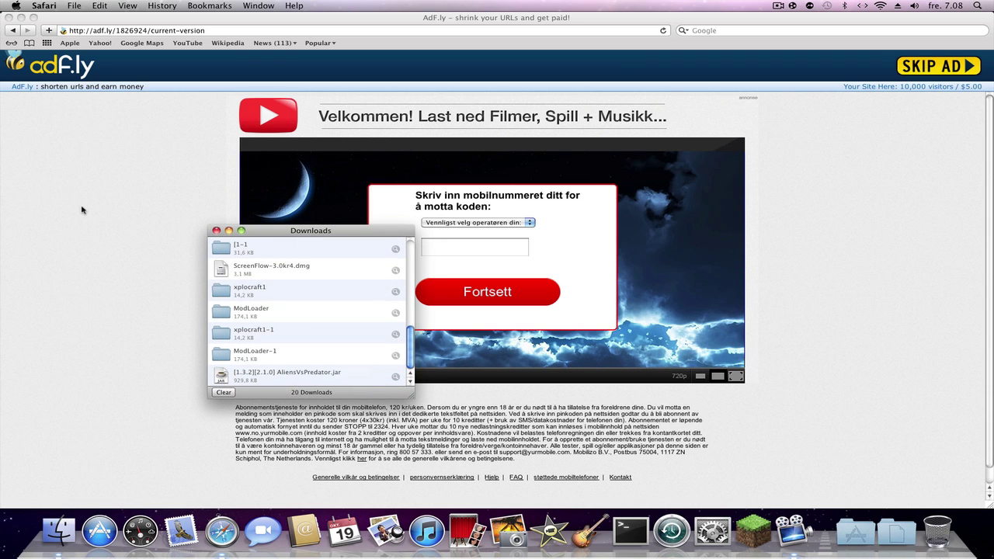
{"action": "key", "text": "super+w"}
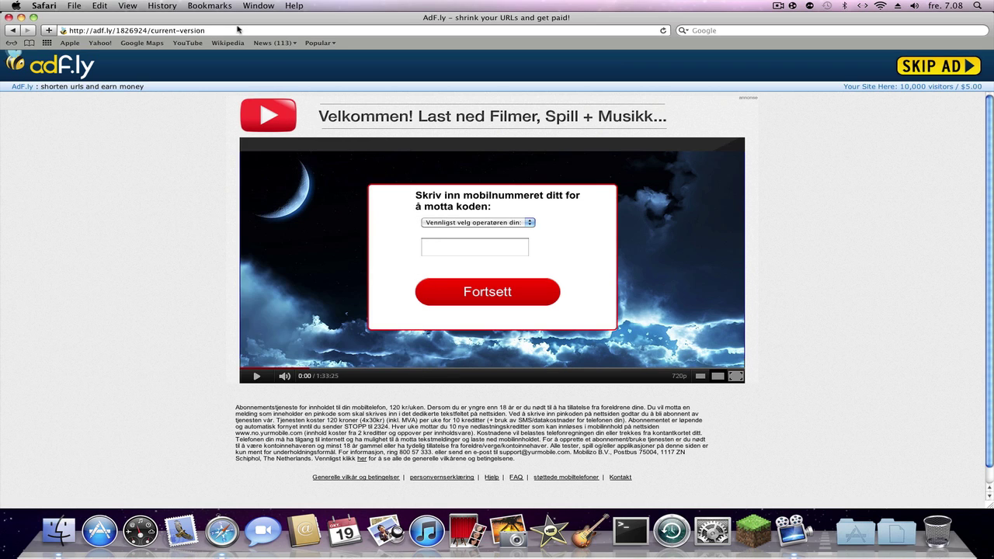
{"action": "left_click", "coordinate": [14, 31]}
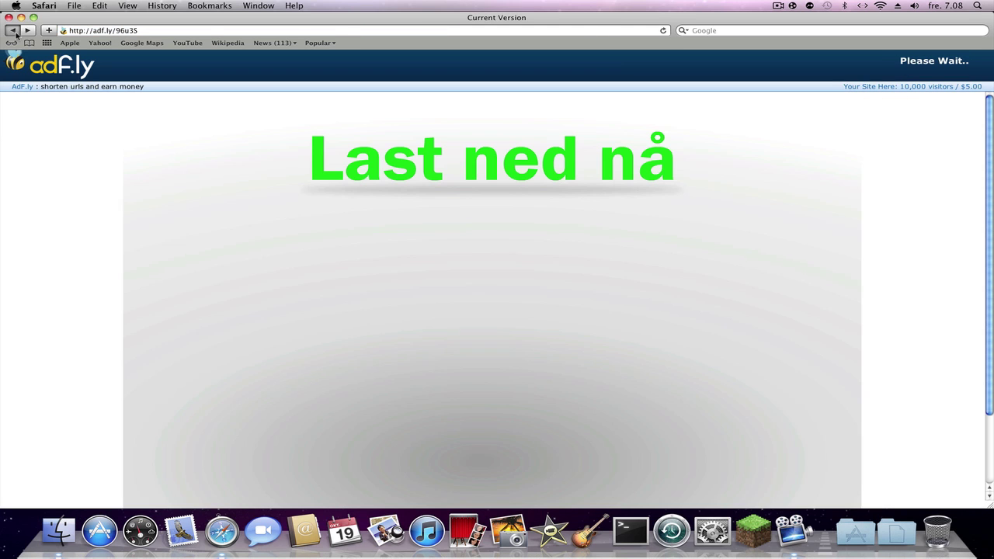
{"action": "left_click", "coordinate": [13, 31]}
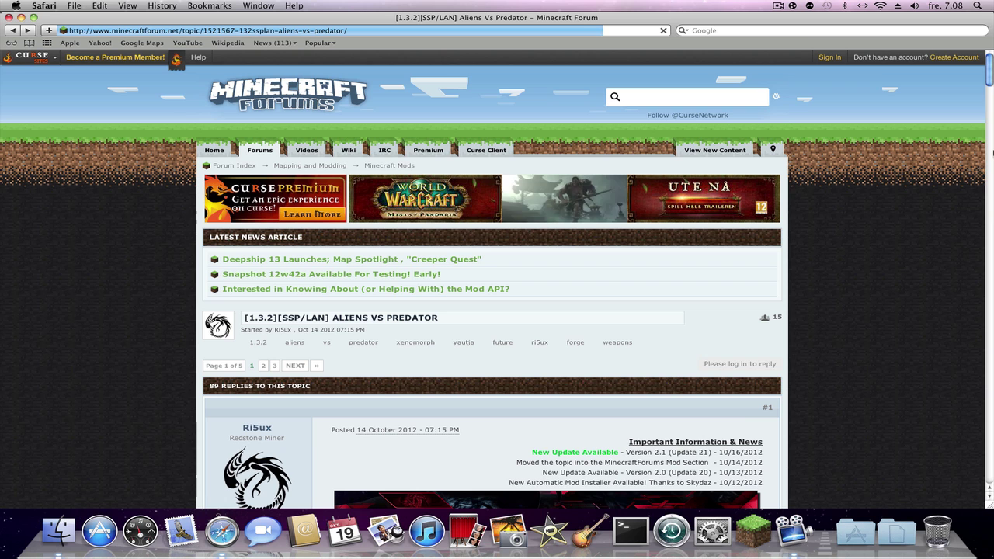
Step: Reopen the Downloads spoiler, follow the Forge 4.1.1.303 link, and skip the adf.ly ad
{"action": "scroll", "coordinate": [750, 286], "scroll_direction": "down", "scroll_amount": 5}
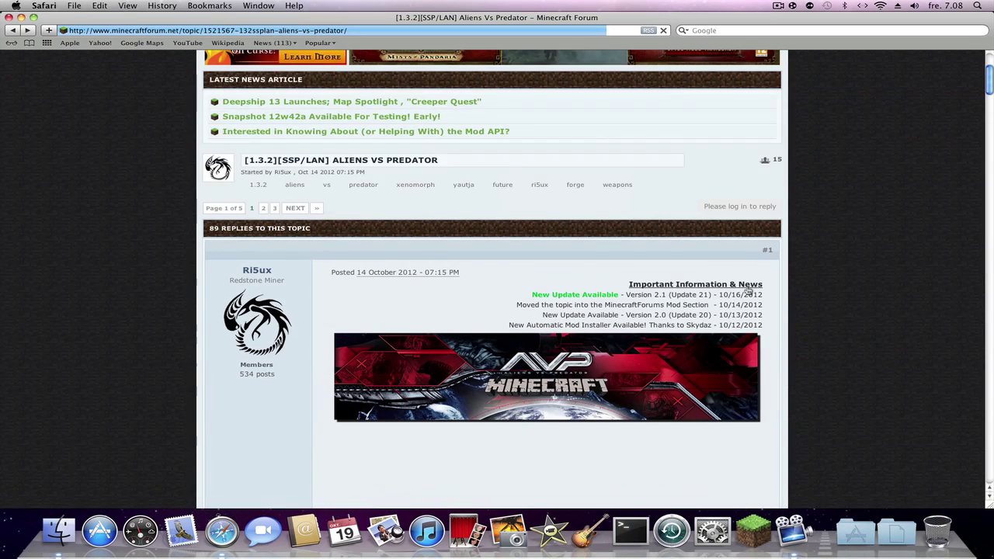
{"action": "scroll", "coordinate": [823, 276], "scroll_direction": "up", "scroll_amount": 3}
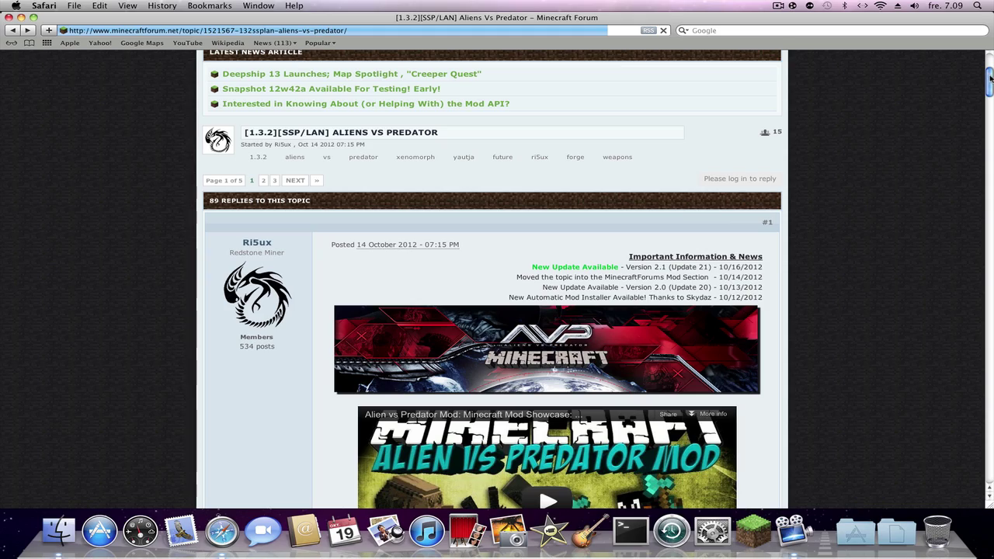
{"action": "left_click_drag", "start_coordinate": [989, 77], "coordinate": [988, 164]}
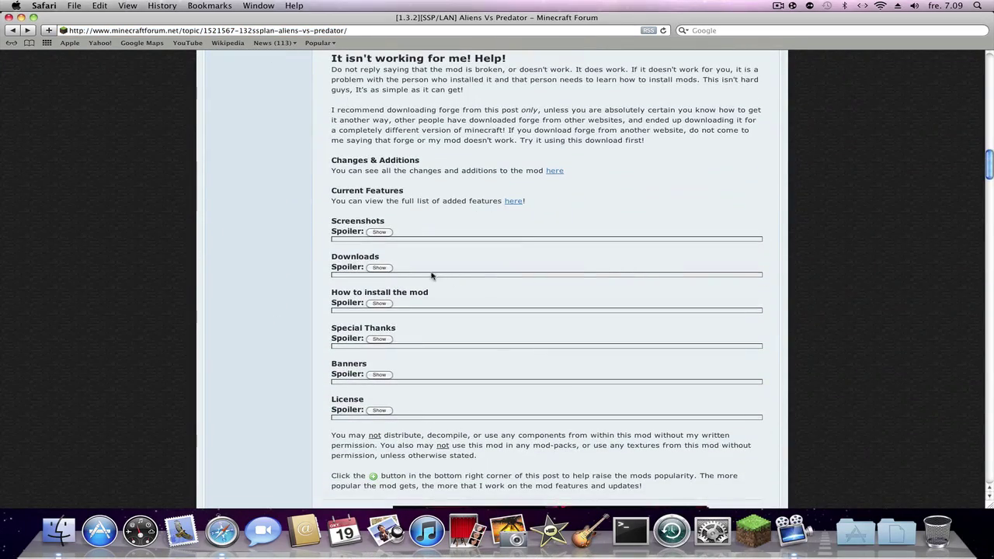
{"action": "left_click", "coordinate": [380, 268]}
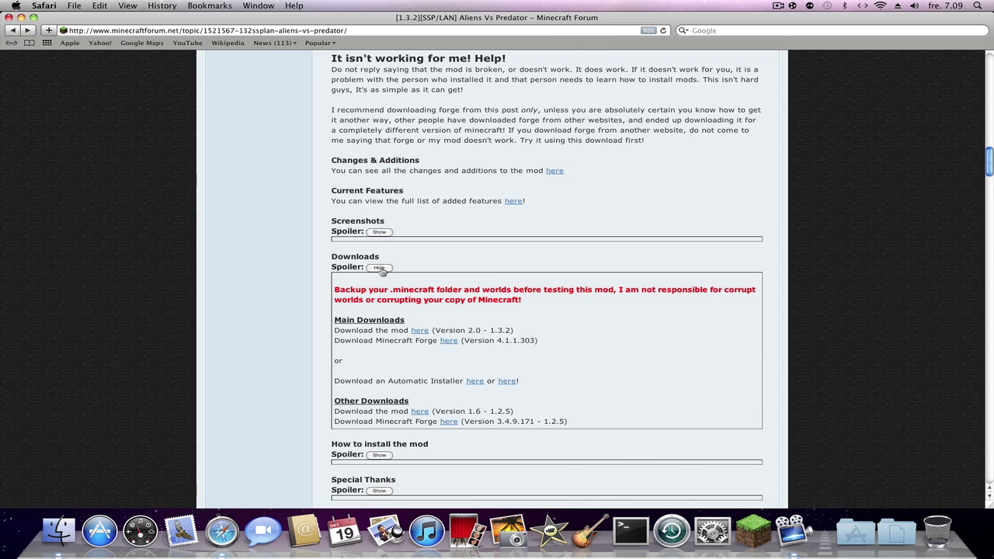
{"action": "left_click", "coordinate": [450, 342]}
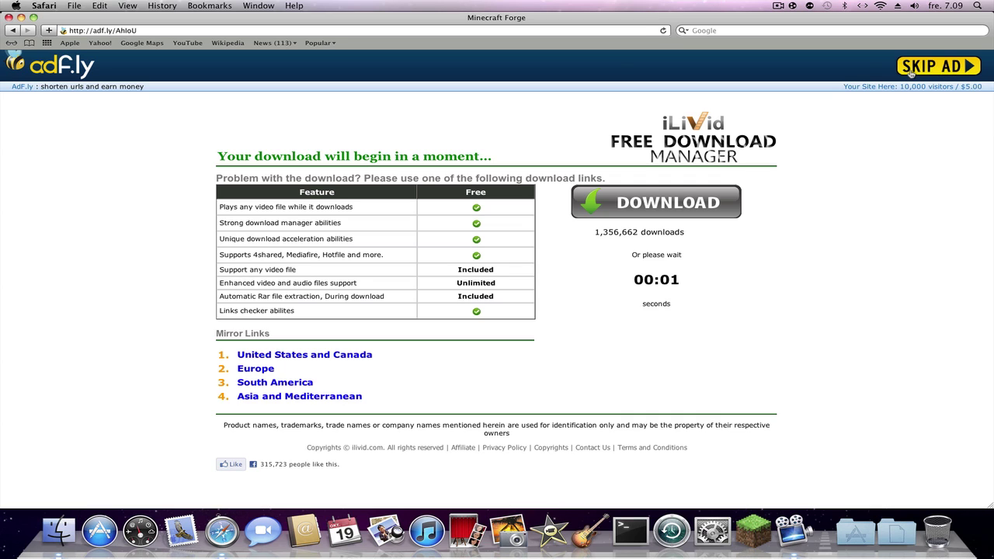
{"action": "left_click", "coordinate": [928, 73]}
Step: Close the browser window and look over the AliensVsPredator.jar and minecraftforge-universal-4 downloads
{"action": "left_click_drag", "start_coordinate": [113, 18], "coordinate": [156, 40]}
{"action": "left_click", "coordinate": [52, 37]}
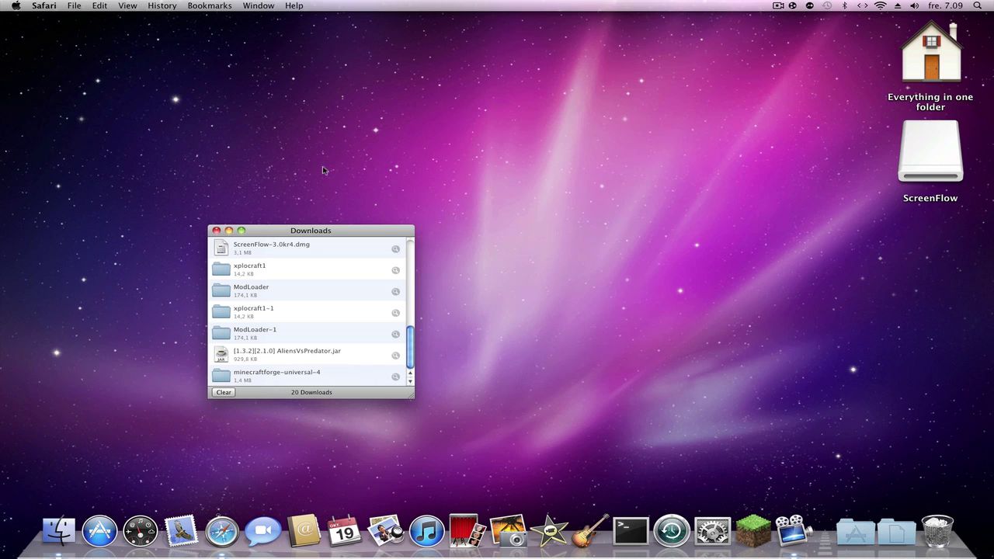
{"action": "left_click_drag", "start_coordinate": [317, 234], "coordinate": [292, 104]}
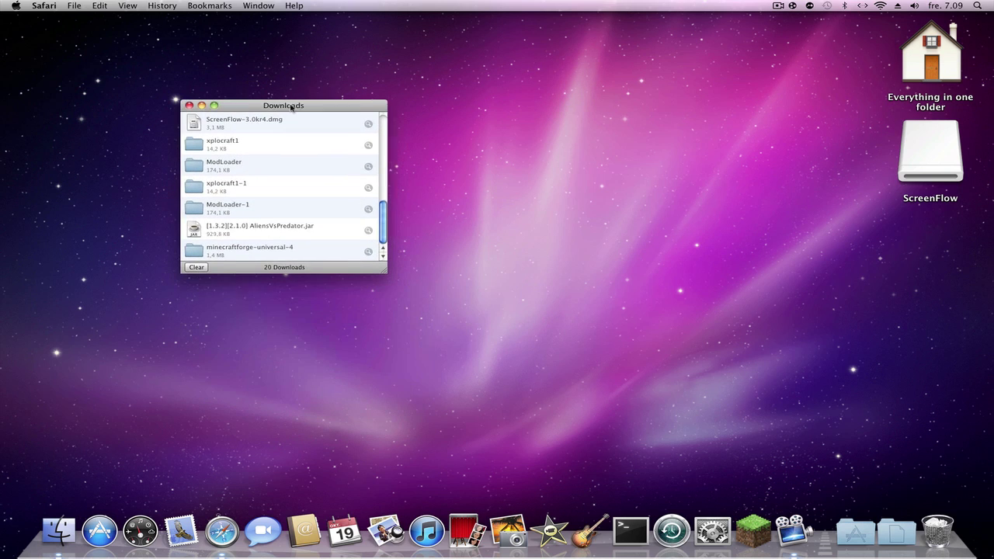
{"action": "left_click", "coordinate": [275, 226]}
{"action": "left_click", "coordinate": [270, 241]}
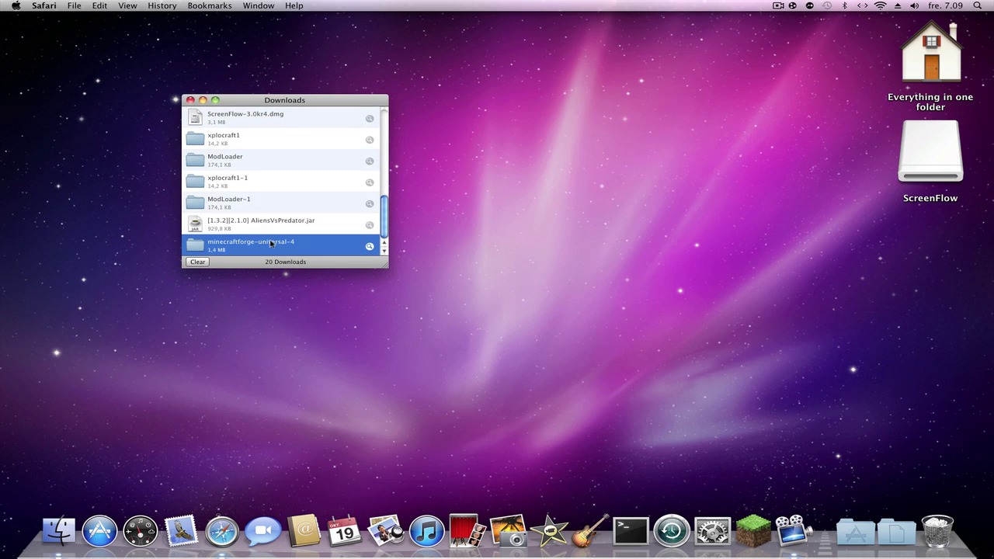
{"action": "left_click", "coordinate": [270, 226]}
{"action": "left_click", "coordinate": [266, 243]}
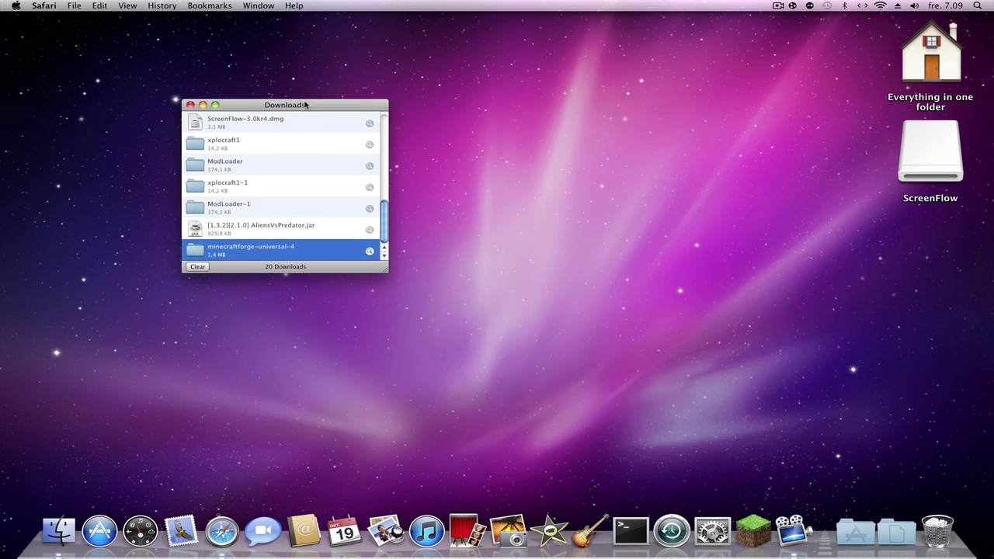
{"action": "left_click_drag", "start_coordinate": [289, 104], "coordinate": [294, 121]}
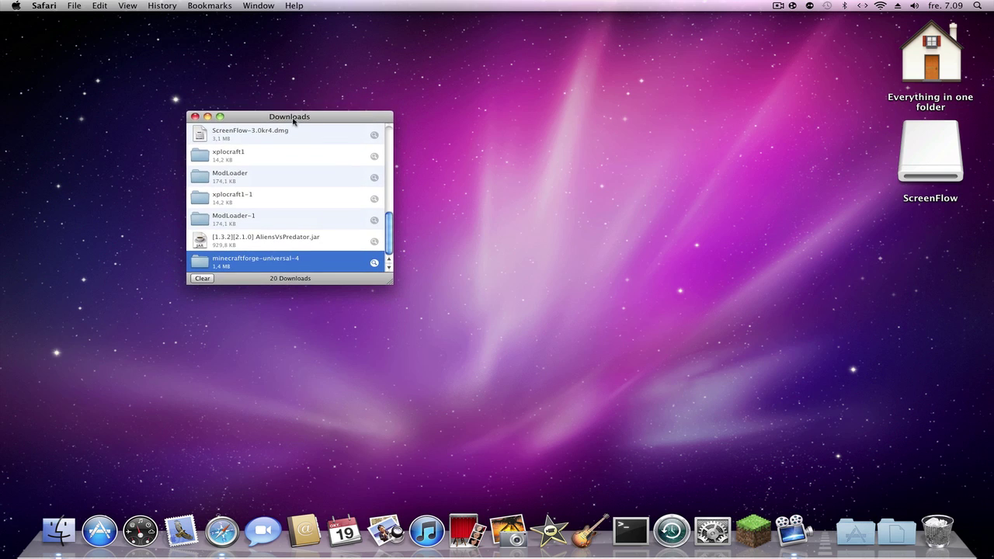
{"action": "left_click", "coordinate": [195, 116]}
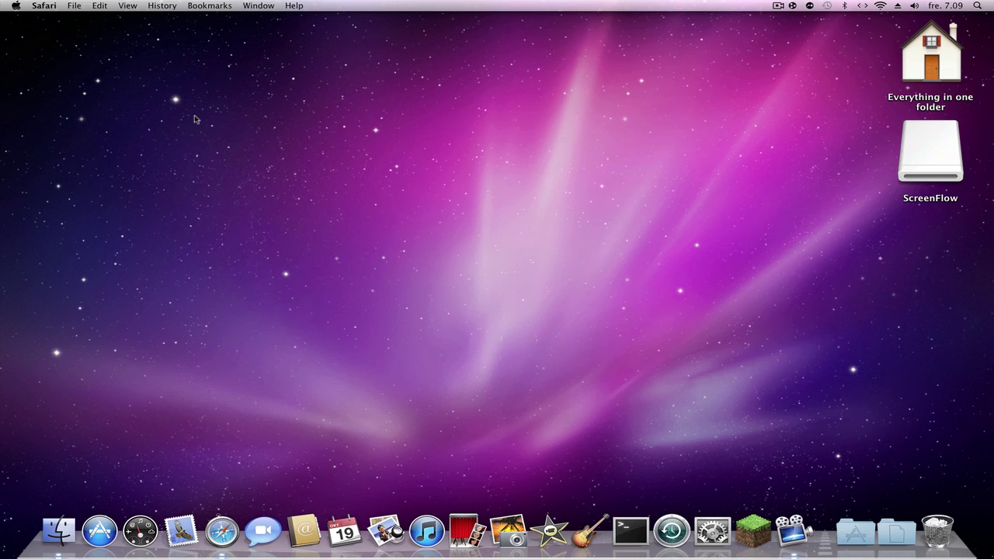
Step: Open a new Safari window and bring back the Downloads list from the Window menu
{"action": "left_click", "coordinate": [221, 532]}
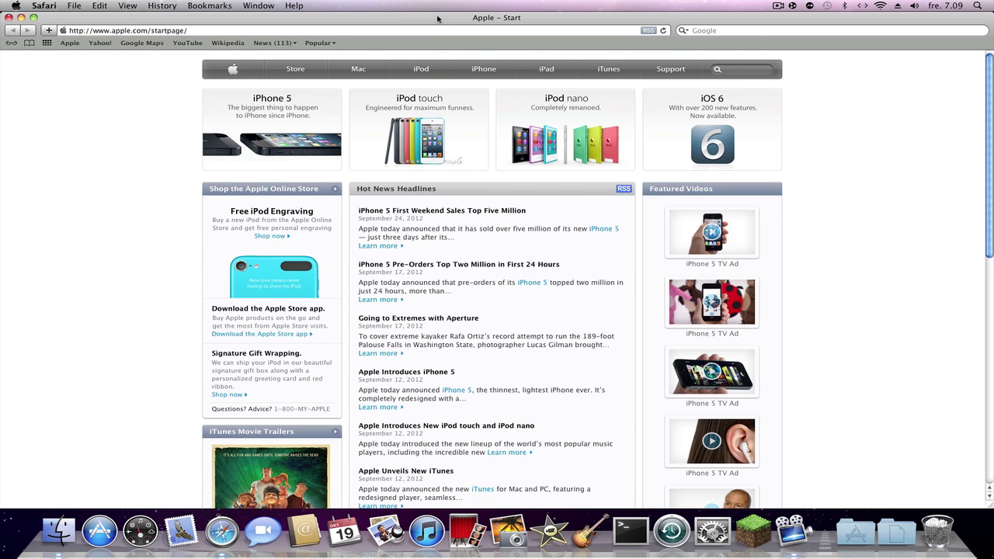
{"action": "left_click", "coordinate": [45, 6]}
{"action": "mouse_move", "coordinate": [259, 5]}
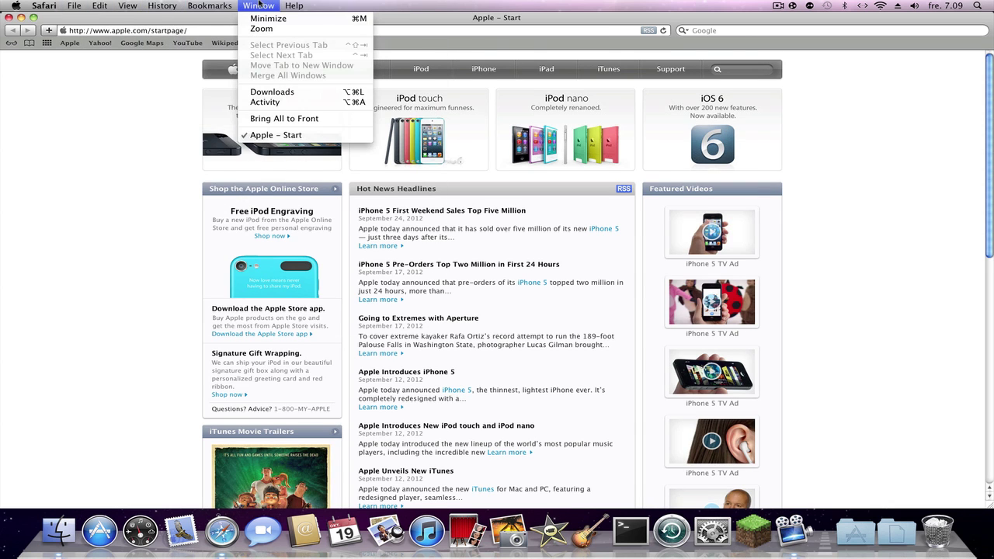
{"action": "left_click", "coordinate": [261, 93]}
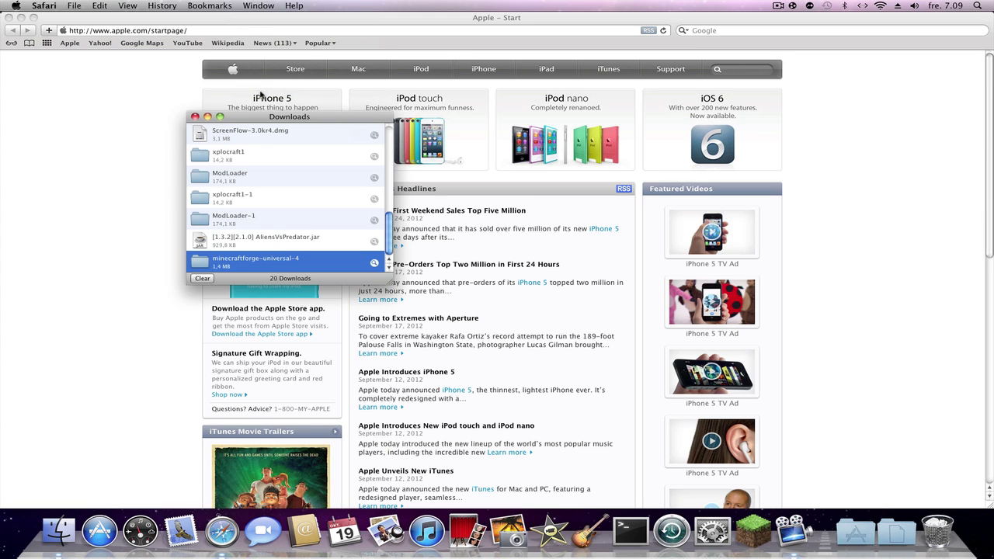
{"action": "left_click_drag", "start_coordinate": [318, 121], "coordinate": [314, 127]}
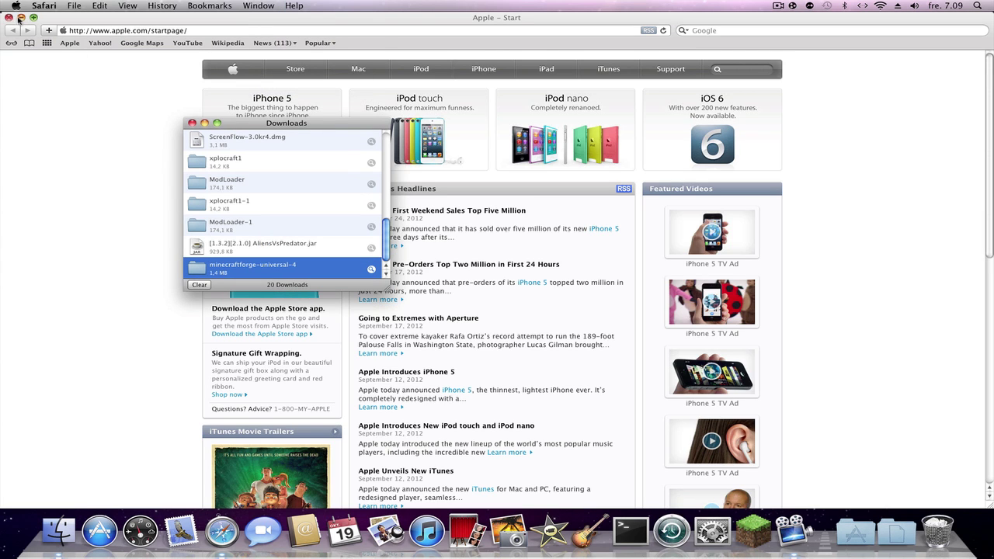
Step: Hide Safari and show the minecraftforge-universal-4 download in Finder
{"action": "left_click", "coordinate": [21, 17]}
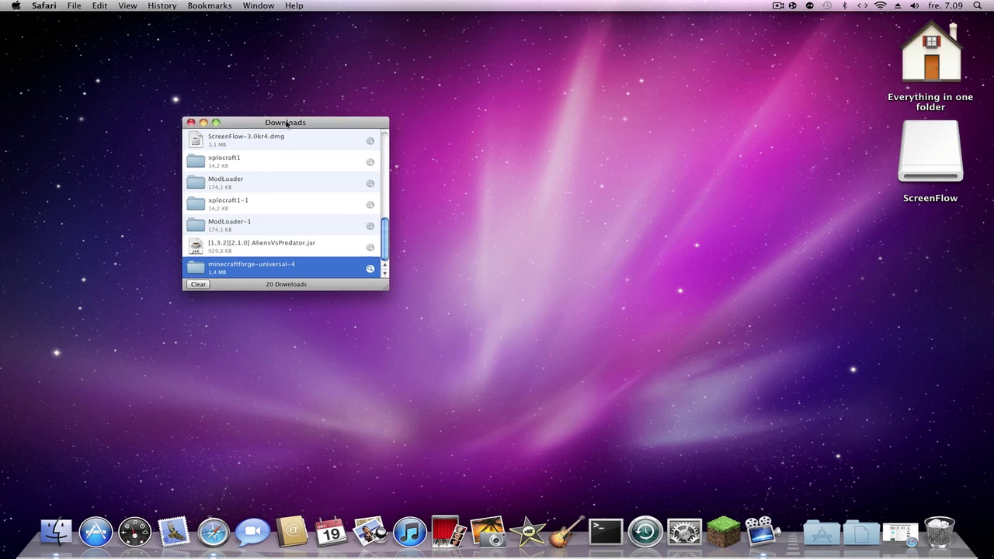
{"action": "left_click_drag", "start_coordinate": [298, 252], "coordinate": [231, 184]}
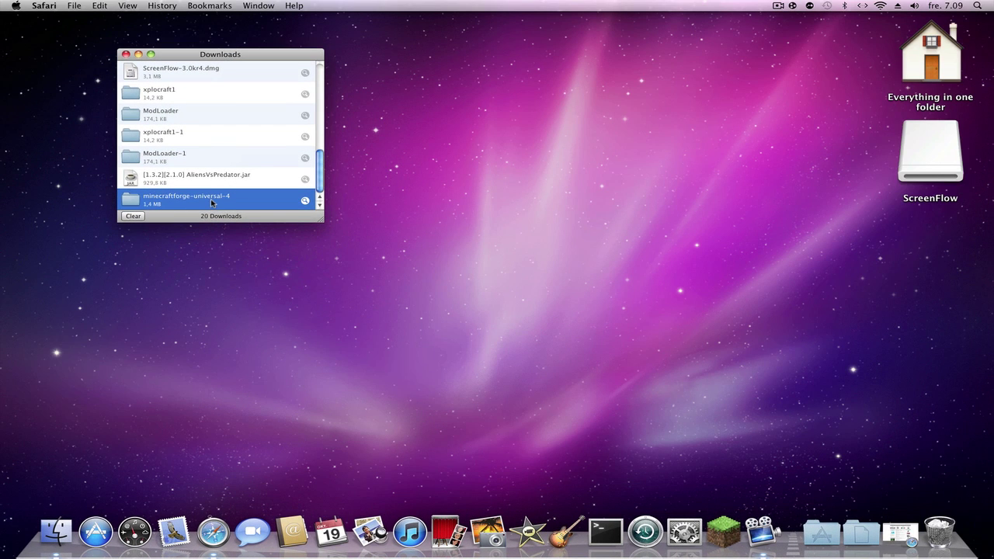
{"action": "right_click", "coordinate": [212, 203]}
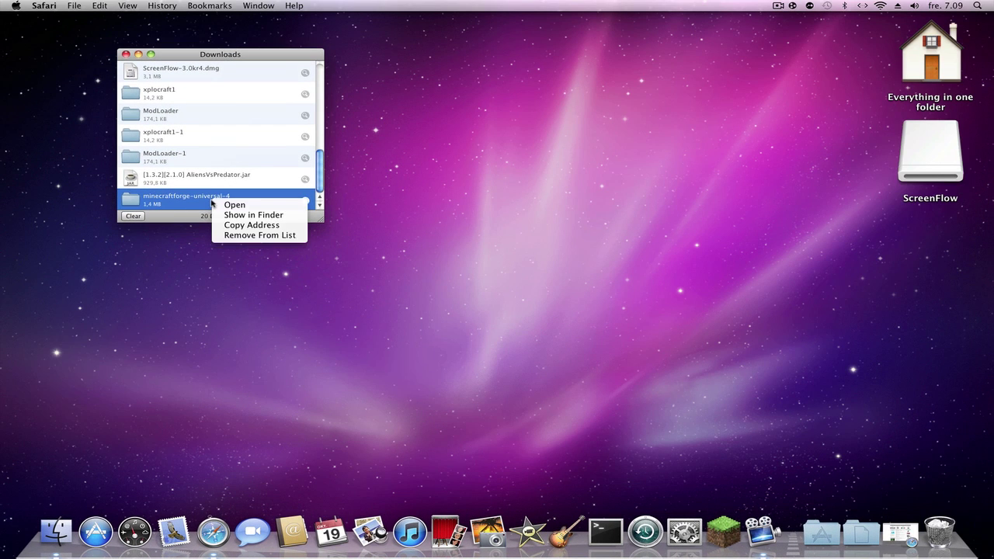
{"action": "left_click", "coordinate": [253, 216]}
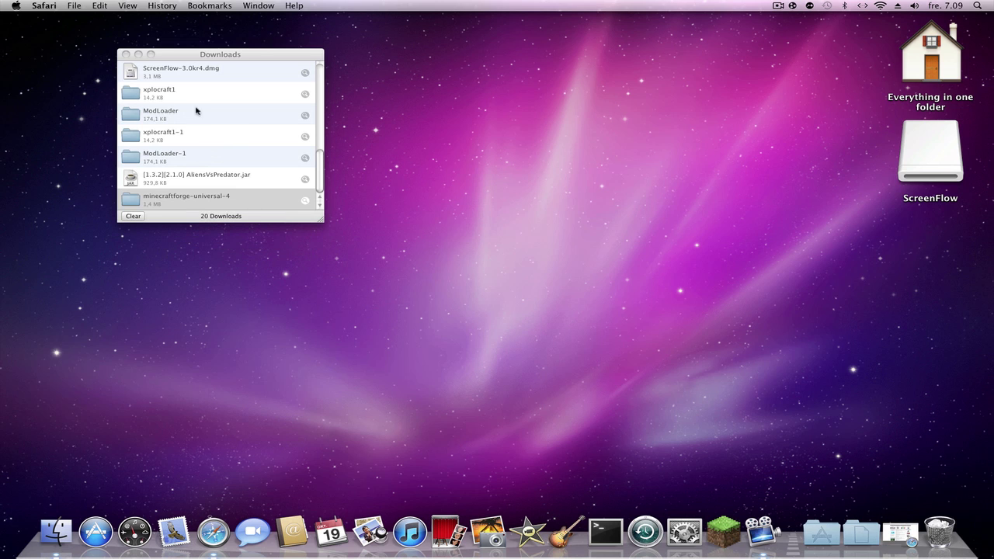
{"action": "left_click", "coordinate": [126, 55]}
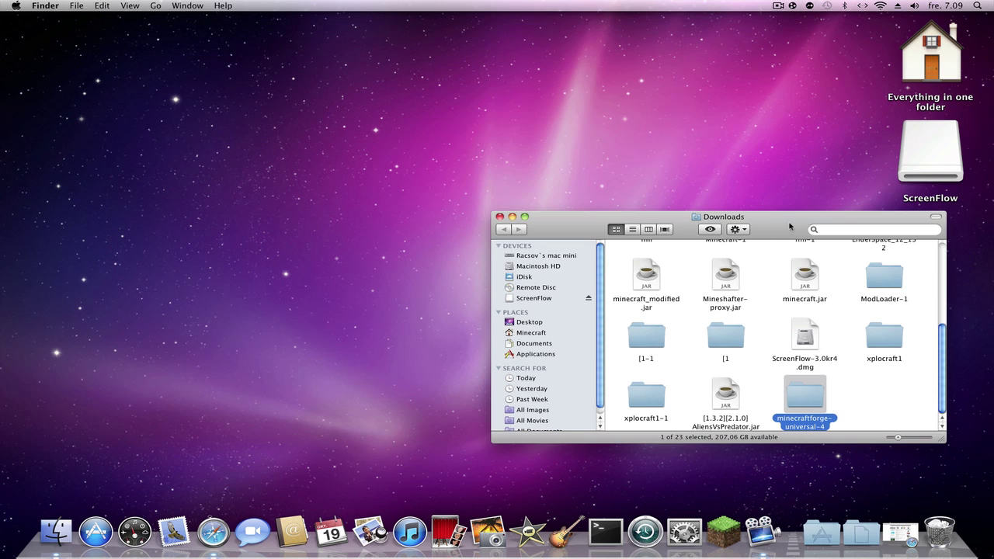
{"action": "left_click_drag", "start_coordinate": [790, 225], "coordinate": [338, 187]}
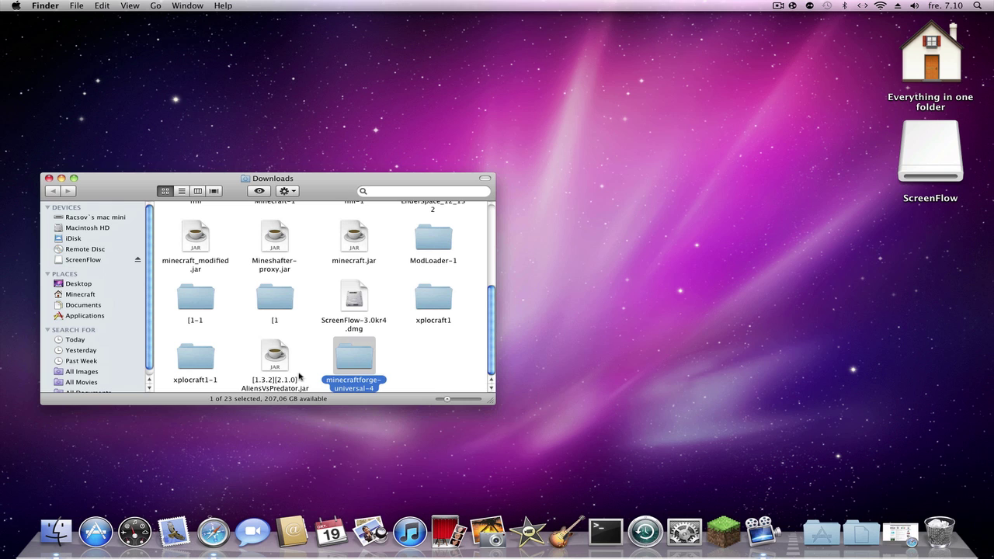
{"action": "left_click", "coordinate": [410, 368]}
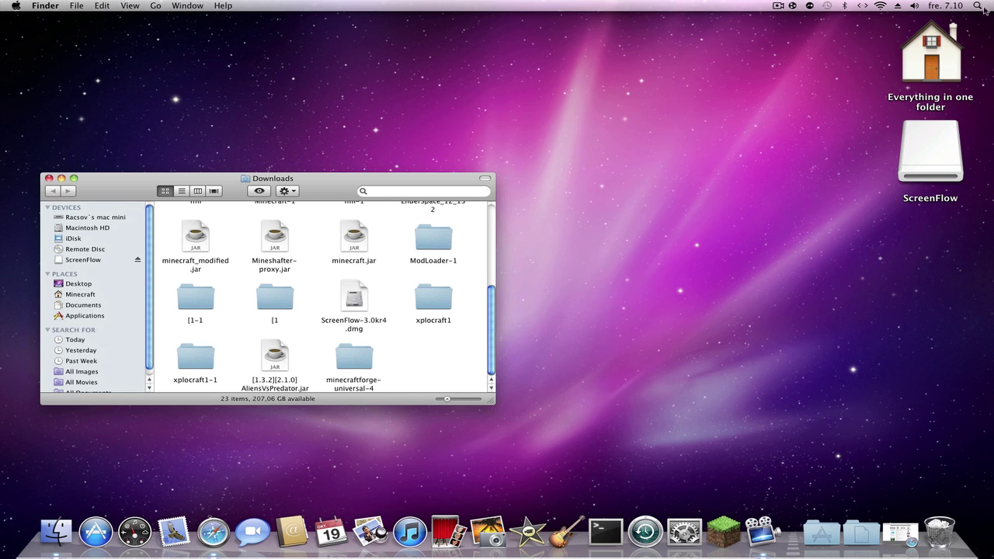
{"action": "double_click", "coordinate": [948, 68]}
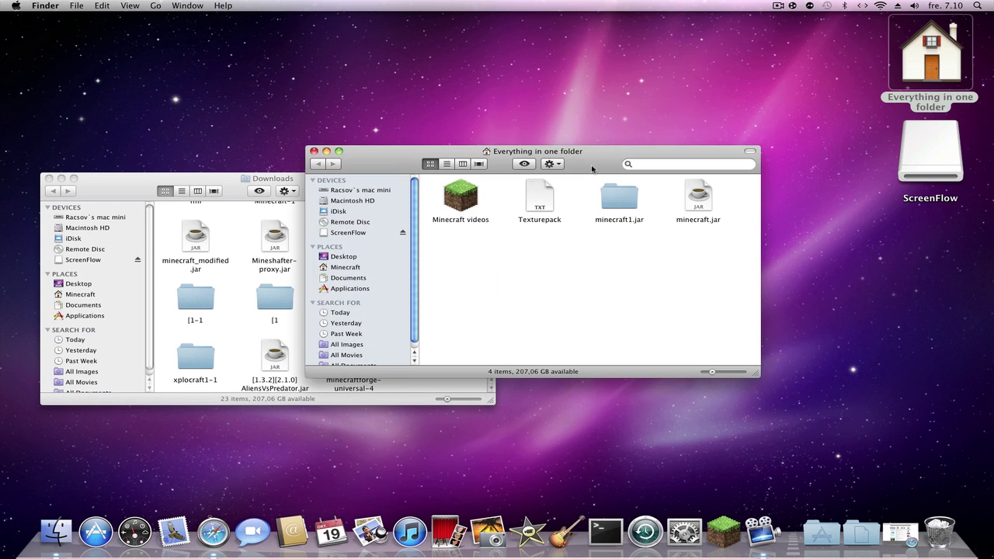
{"action": "left_click_drag", "start_coordinate": [592, 169], "coordinate": [807, 111]}
{"action": "left_click_drag", "start_coordinate": [345, 190], "coordinate": [318, 256]}
{"action": "left_click_drag", "start_coordinate": [580, 105], "coordinate": [570, 105]}
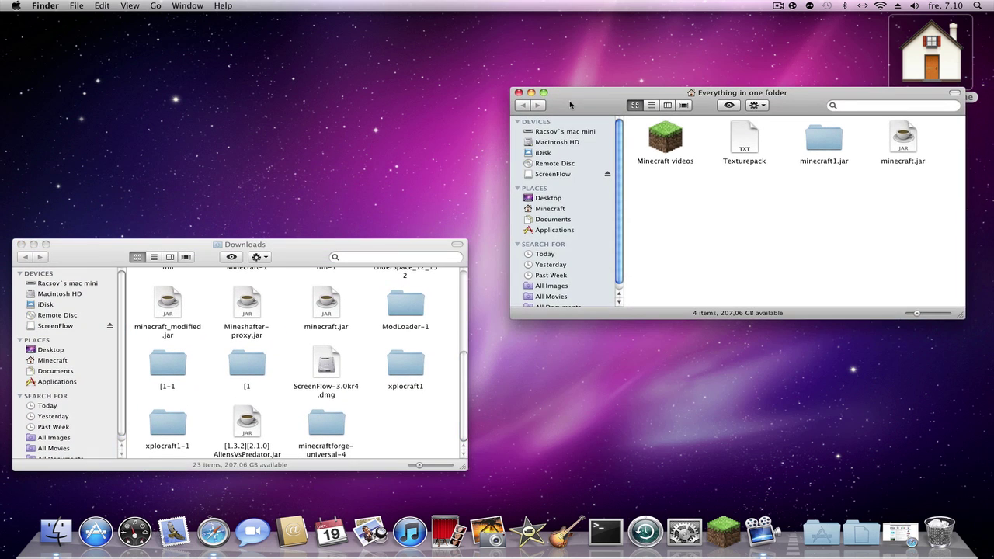
{"action": "left_click", "coordinate": [707, 55]}
{"action": "left_click_drag", "start_coordinate": [701, 104], "coordinate": [706, 114]}
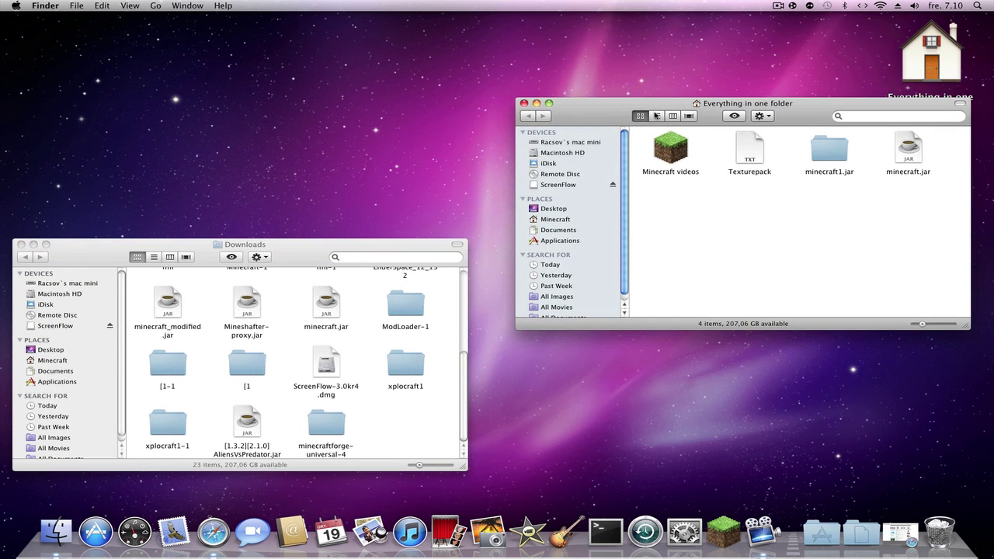
{"action": "left_click", "coordinate": [525, 103]}
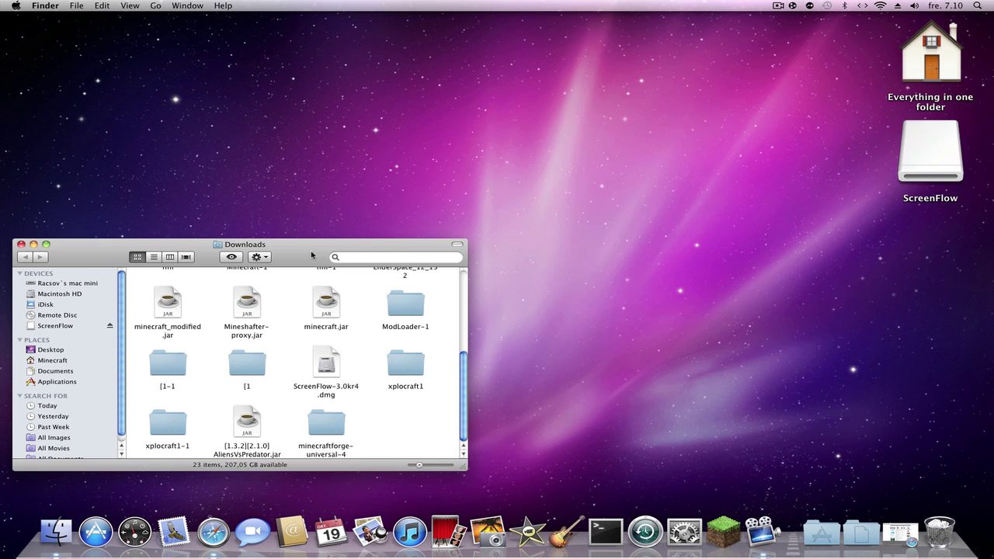
{"action": "left_click_drag", "start_coordinate": [312, 255], "coordinate": [321, 76]}
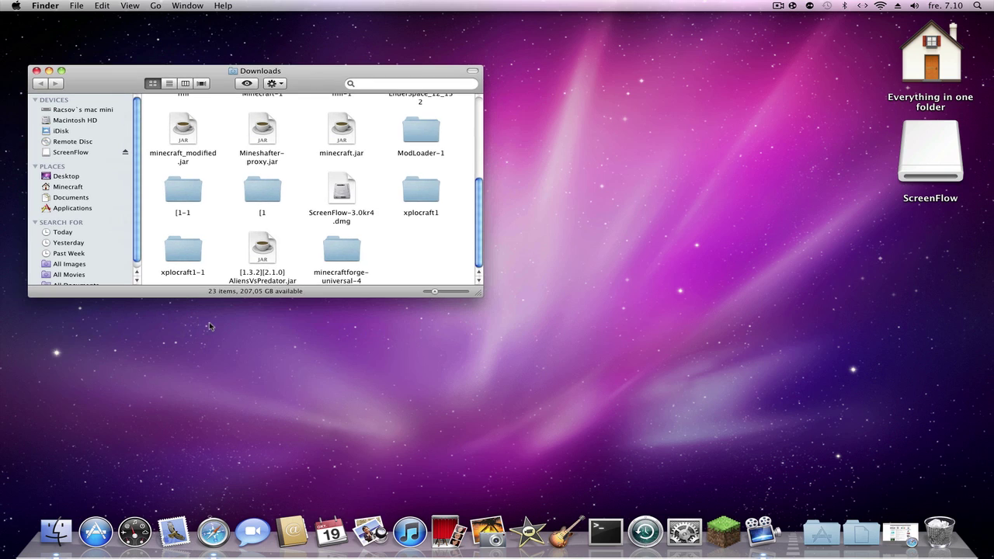
Step: Open a new Finder window from the Dock's Finder menu
{"action": "right_click", "coordinate": [59, 548]}
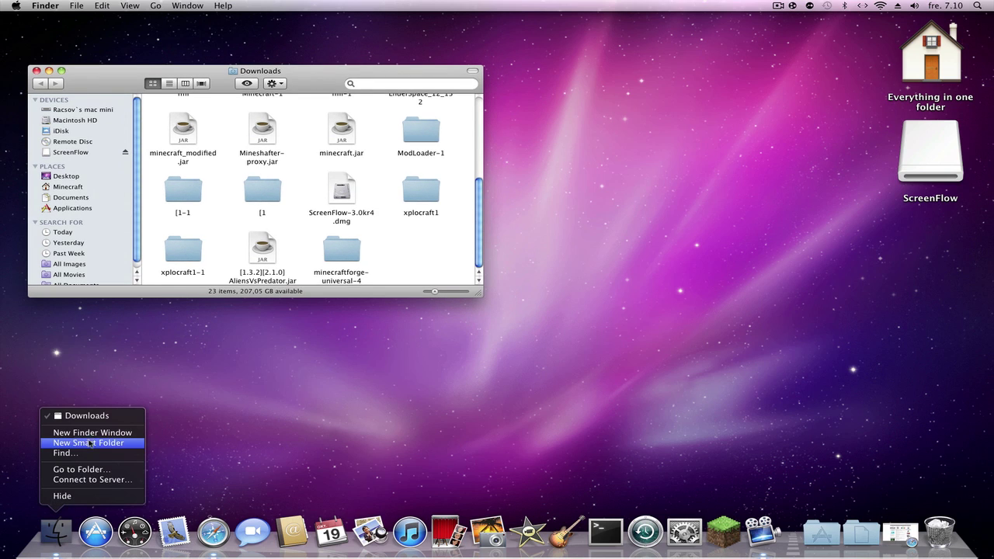
{"action": "left_click", "coordinate": [72, 543]}
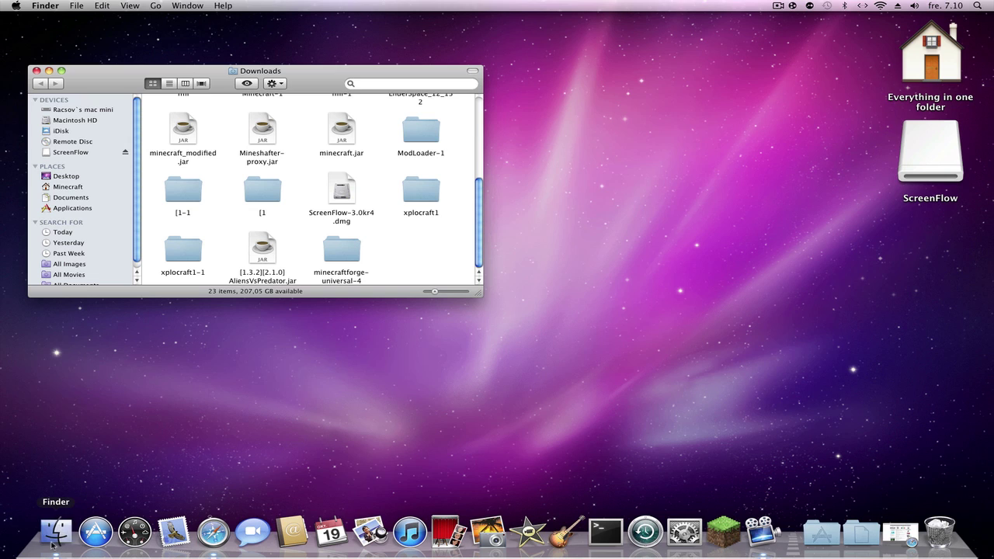
{"action": "right_click", "coordinate": [51, 544]}
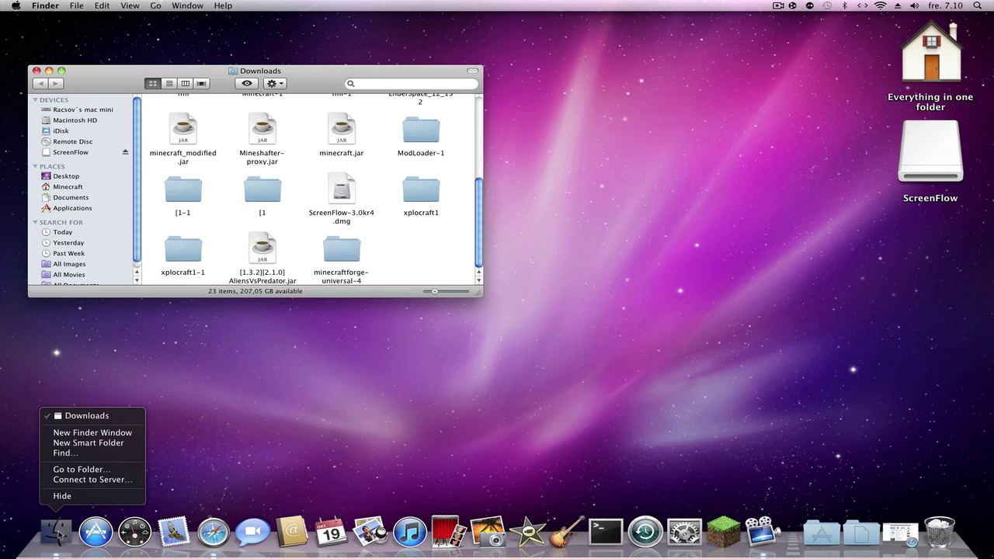
{"action": "left_click", "coordinate": [91, 433]}
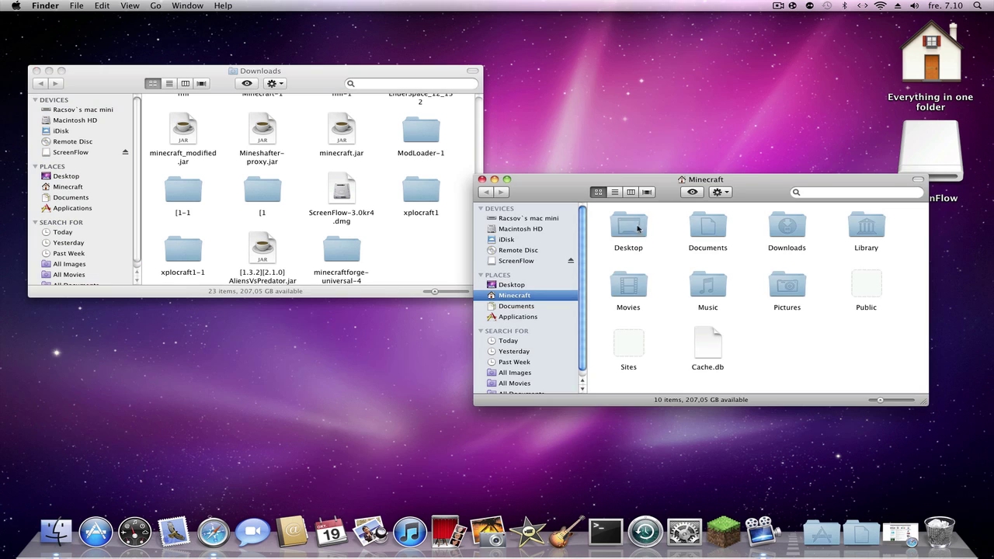
{"action": "left_click_drag", "start_coordinate": [743, 196], "coordinate": [768, 223]}
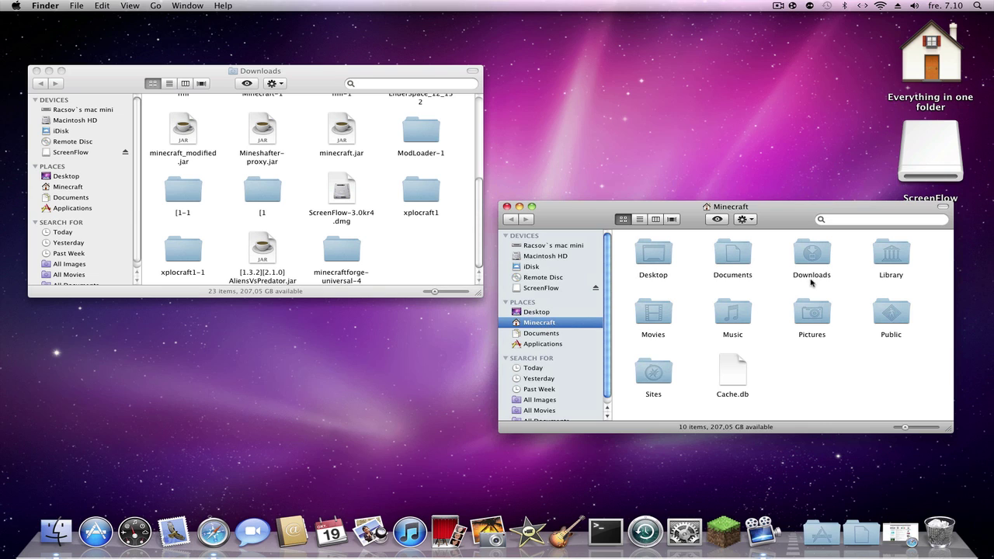
Step: Navigate to Library › Application Support › minecraft › bin
{"action": "double_click", "coordinate": [891, 257]}
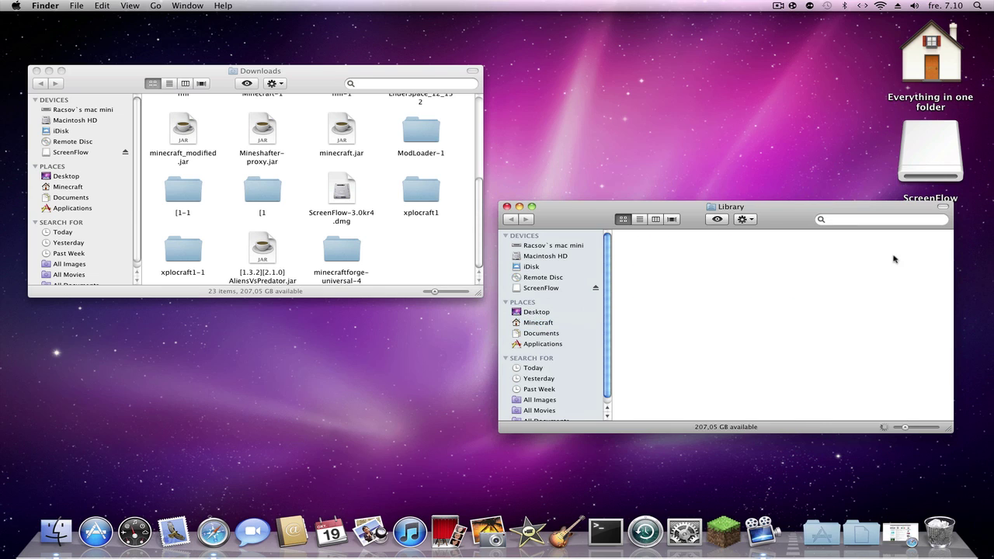
{"action": "double_click", "coordinate": [649, 255]}
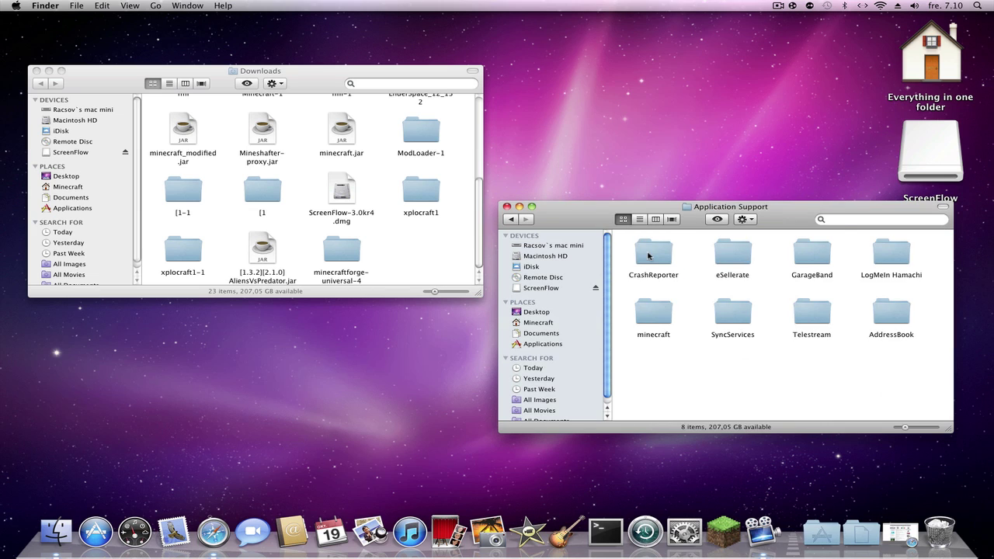
{"action": "double_click", "coordinate": [654, 312]}
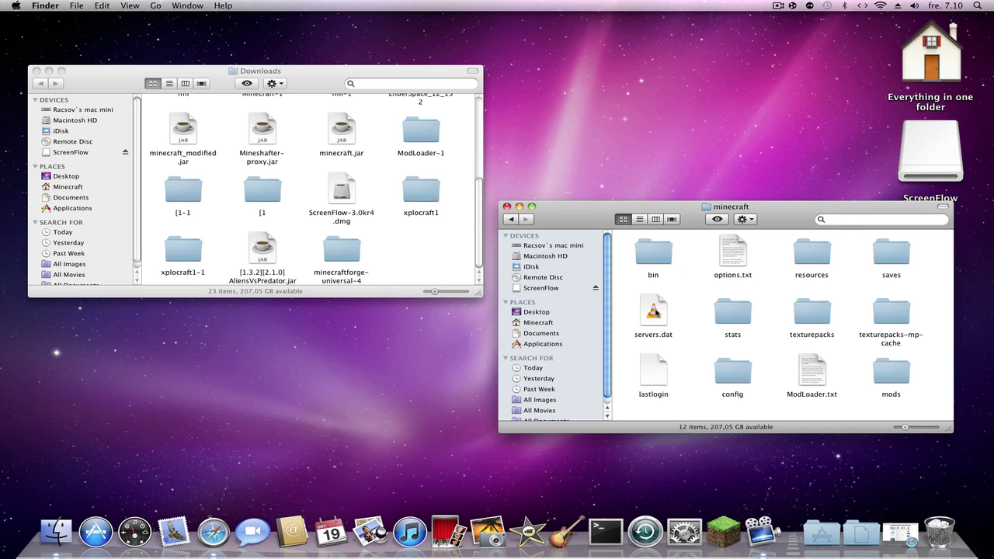
{"action": "double_click", "coordinate": [661, 264]}
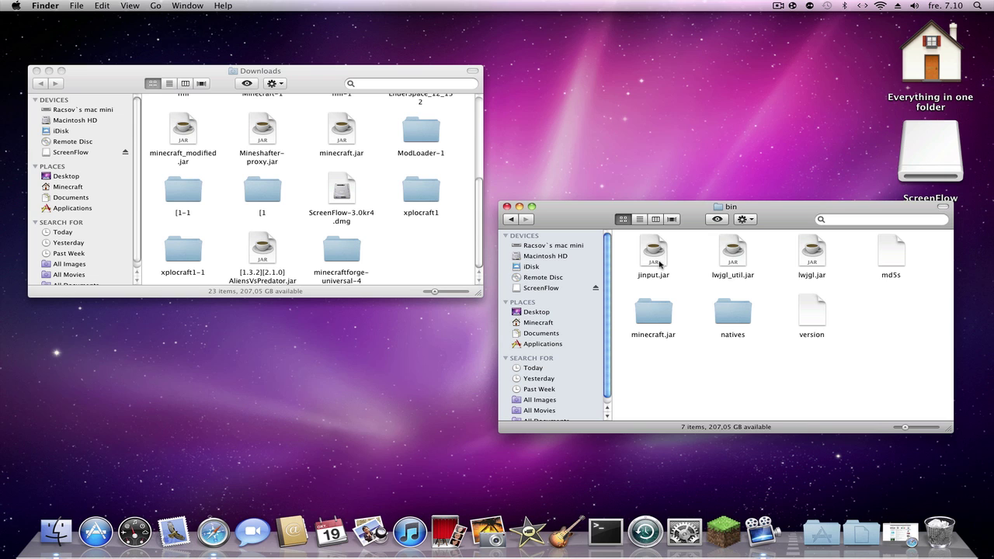
Step: Open the Everything in one folder folder and copy its prepared minecraft.jar
{"action": "left_click_drag", "start_coordinate": [807, 220], "coordinate": [759, 283]}
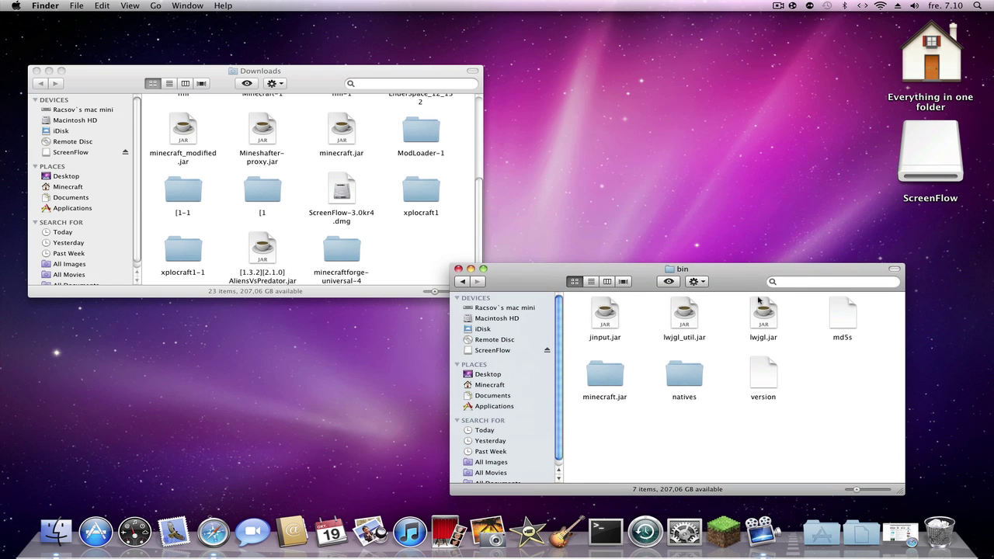
{"action": "left_click_drag", "start_coordinate": [719, 312], "coordinate": [743, 299]}
{"action": "left_click", "coordinate": [949, 59]}
{"action": "double_click", "coordinate": [949, 59]}
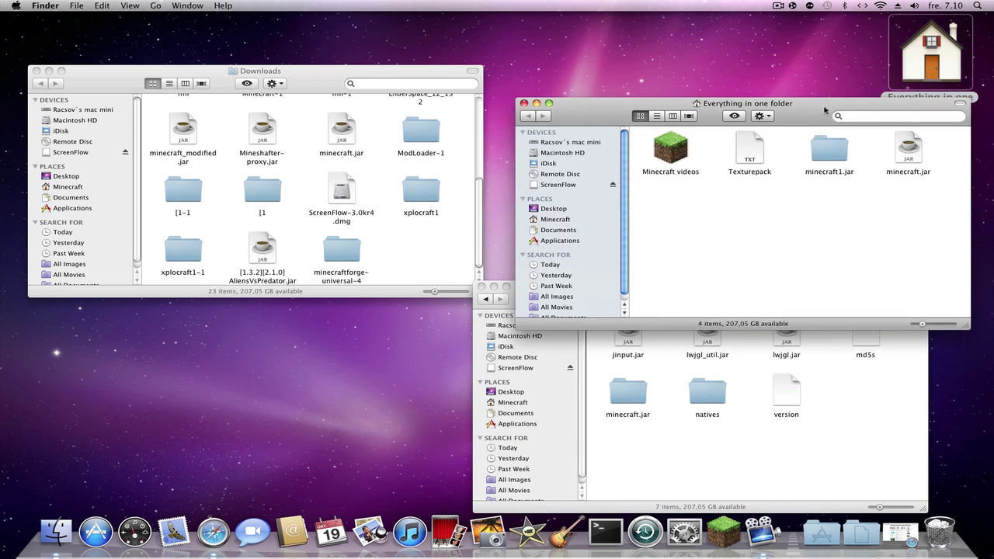
{"action": "left_click_drag", "start_coordinate": [816, 116], "coordinate": [698, 61]}
{"action": "left_click", "coordinate": [792, 99]}
{"action": "right_click", "coordinate": [794, 98]}
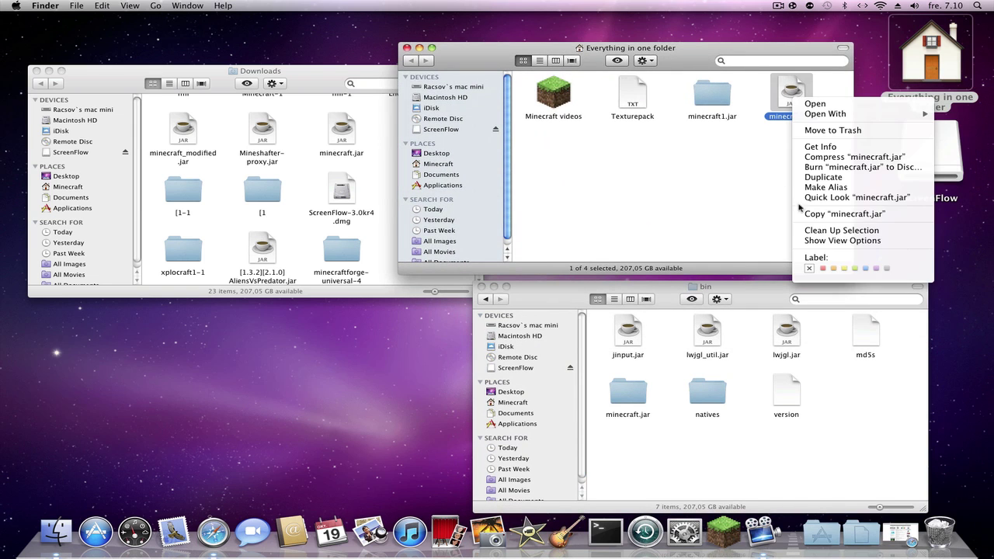
{"action": "left_click", "coordinate": [827, 214]}
Step: Trash the old minecraft.jar folder in bin and paste the copied minecraft.jar in its place
{"action": "left_click", "coordinate": [629, 392]}
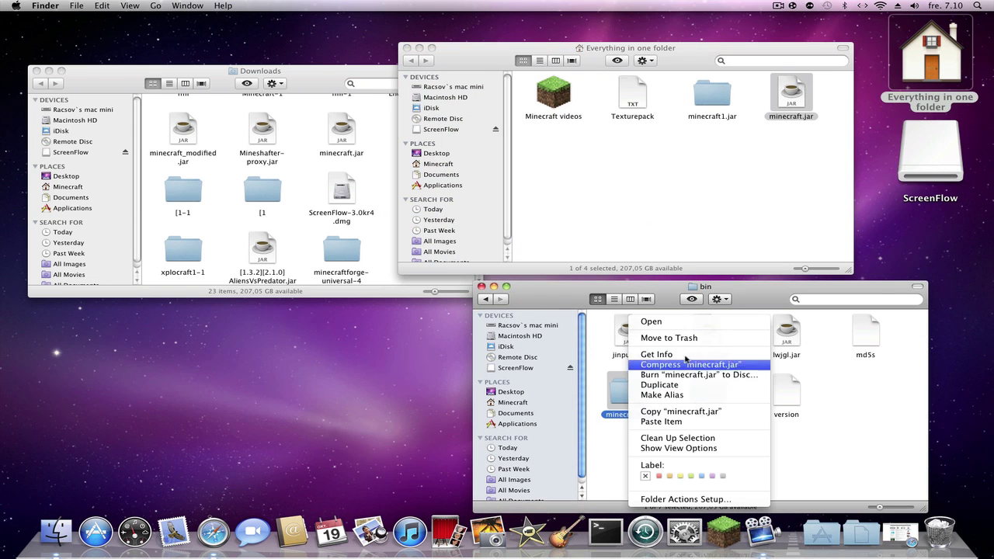
{"action": "right_click", "coordinate": [629, 392]}
{"action": "left_click", "coordinate": [686, 339]}
{"action": "right_click", "coordinate": [624, 381]}
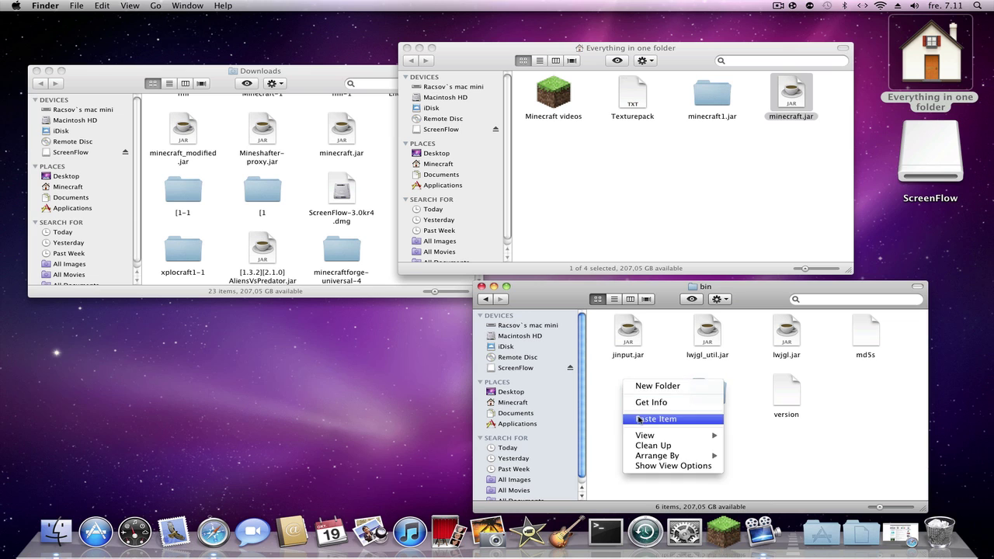
{"action": "left_click", "coordinate": [646, 413]}
{"action": "left_click", "coordinate": [407, 48]}
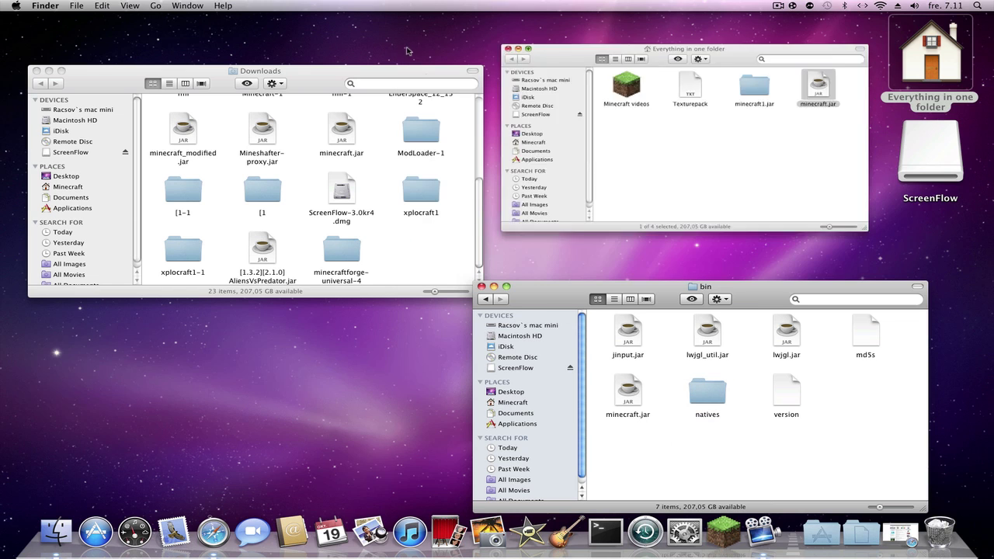
{"action": "left_click_drag", "start_coordinate": [661, 296], "coordinate": [676, 246]}
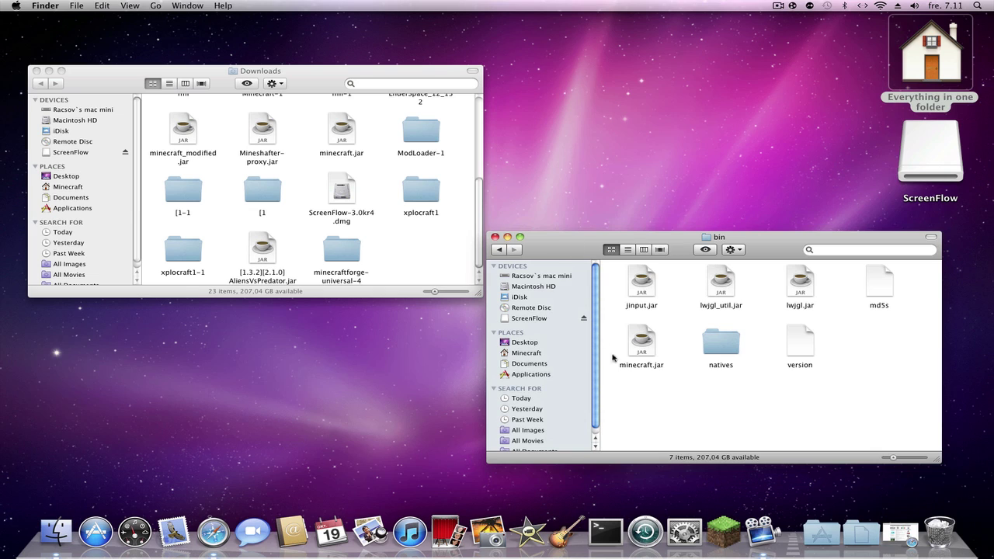
{"action": "left_click", "coordinate": [642, 347]}
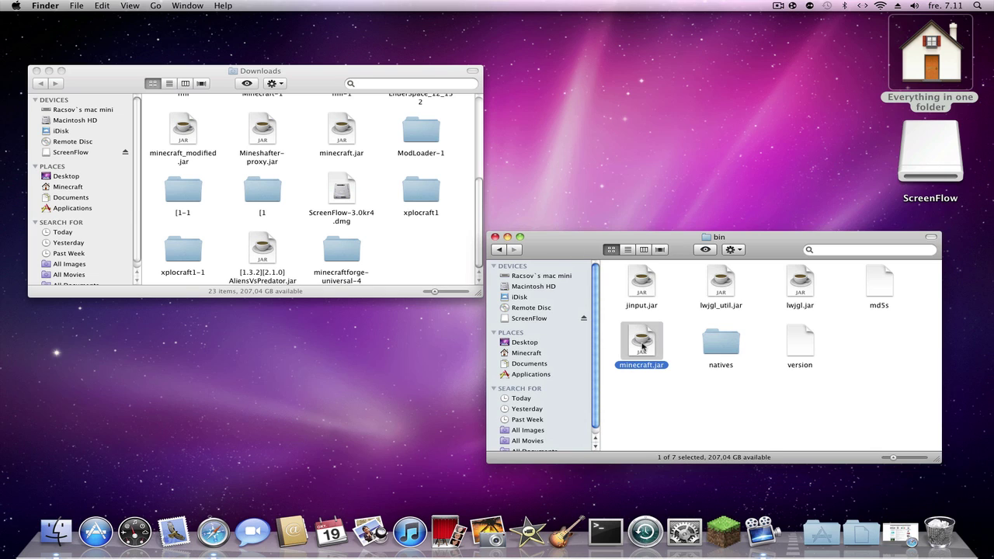
Step: Open minecraft.jar with Archive Utility, then switch to Safari
{"action": "right_click", "coordinate": [642, 348]}
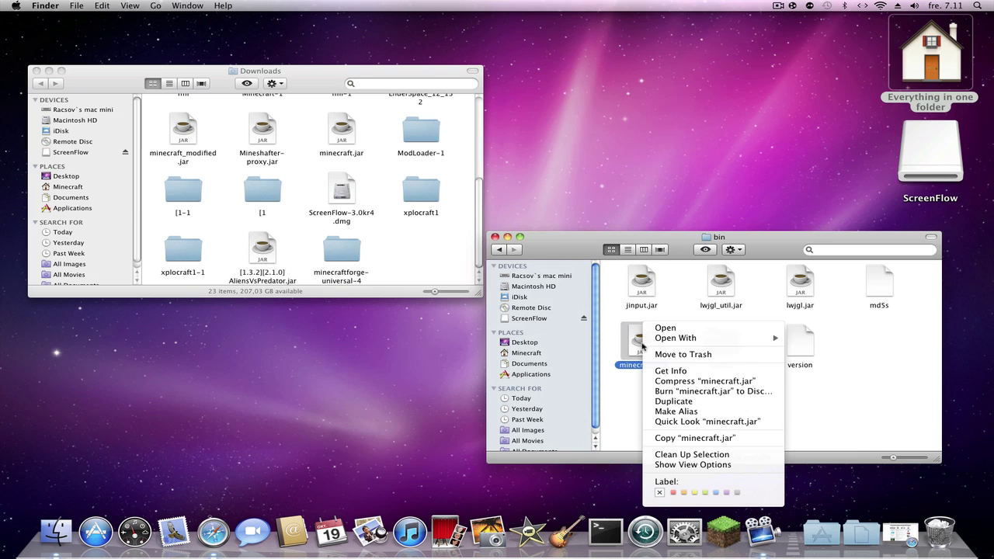
{"action": "mouse_move", "coordinate": [685, 339]}
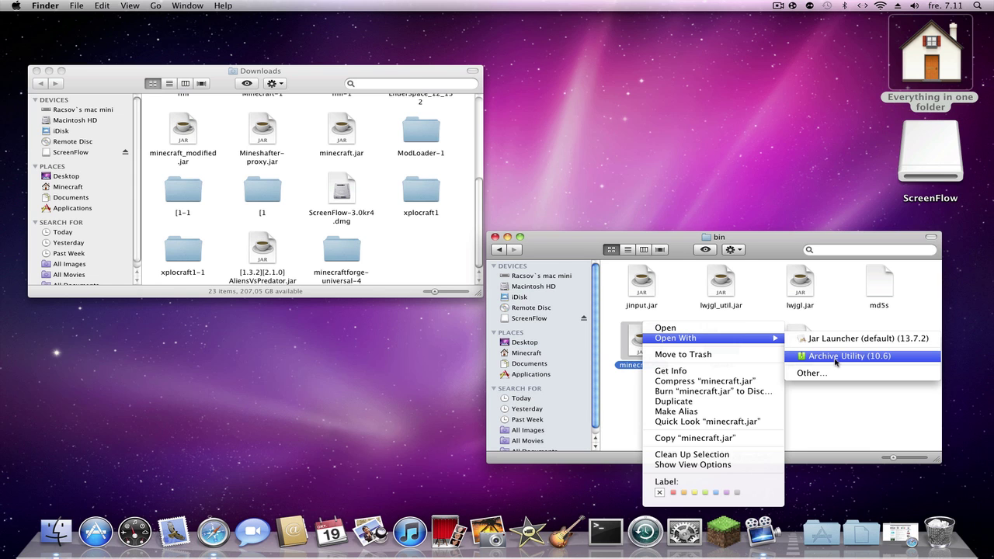
{"action": "left_click", "coordinate": [835, 362]}
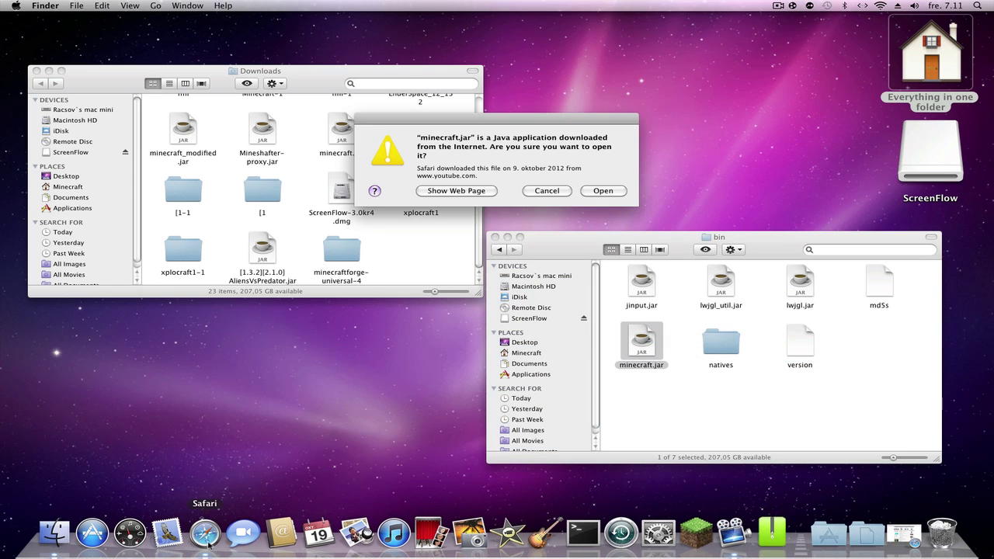
{"action": "left_click", "coordinate": [208, 544]}
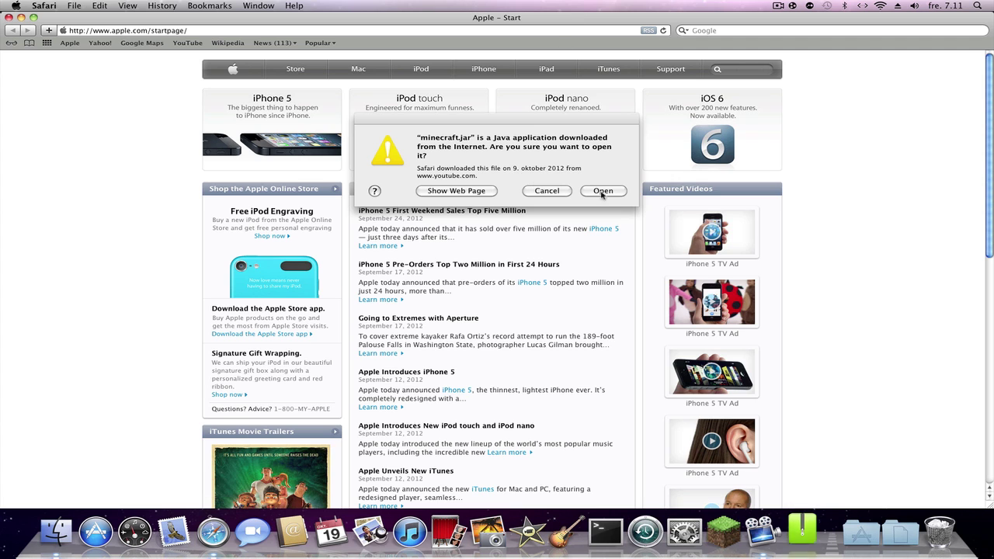
Step: Let minecraft.jar open past the Java warning and Google 'archive utility download mac free'
{"action": "left_click", "coordinate": [602, 191]}
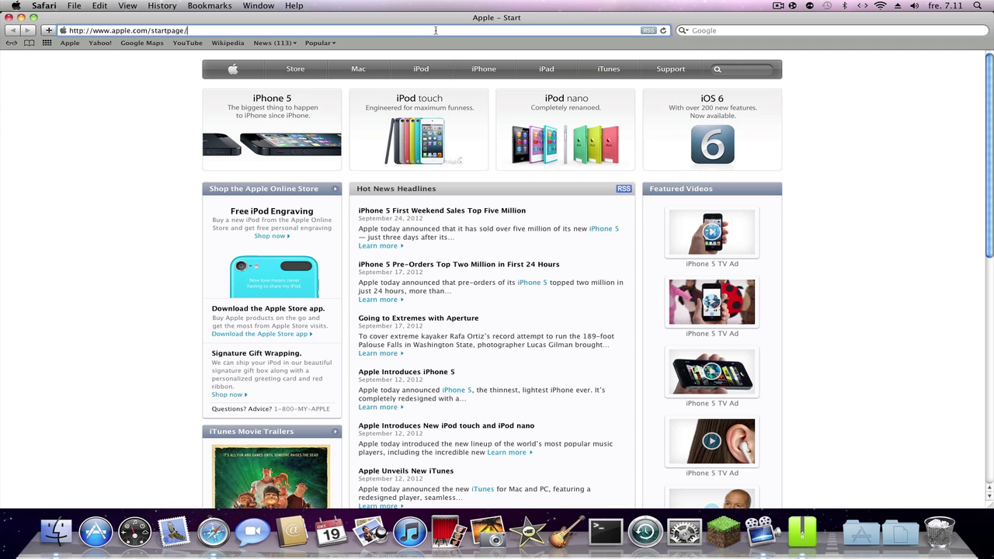
{"action": "left_click", "coordinate": [693, 27]}
{"action": "type", "text": "a"}
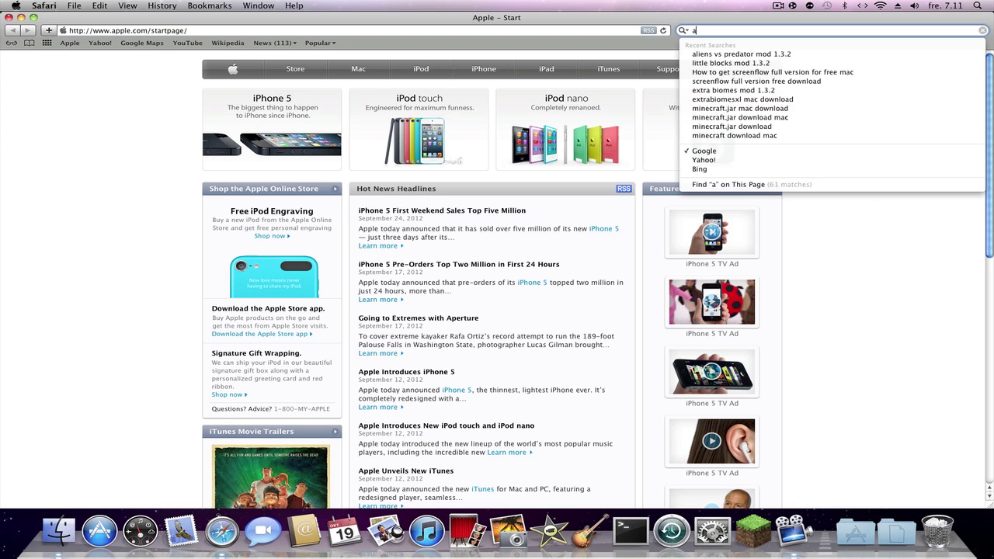
{"action": "type", "text": "rchive "}
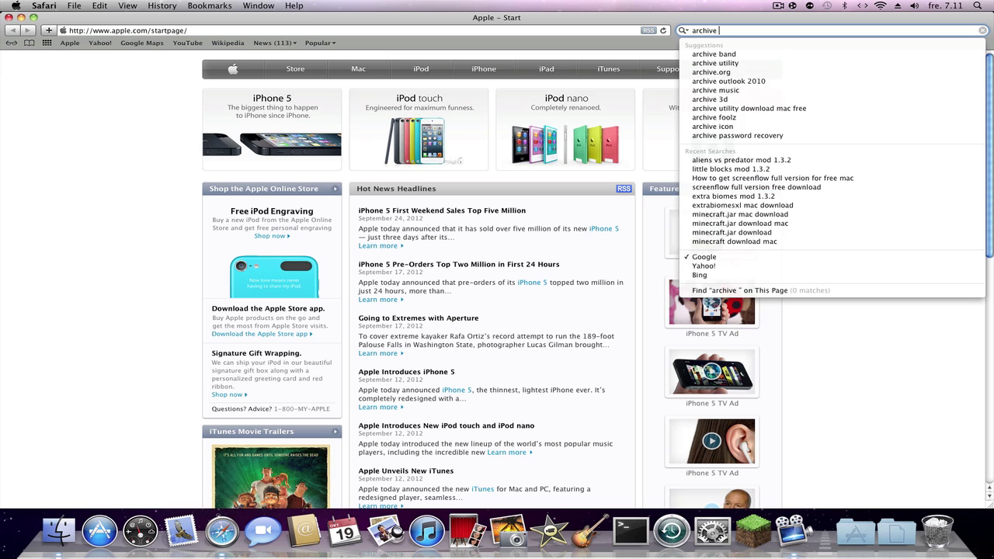
{"action": "type", "text": "utility"}
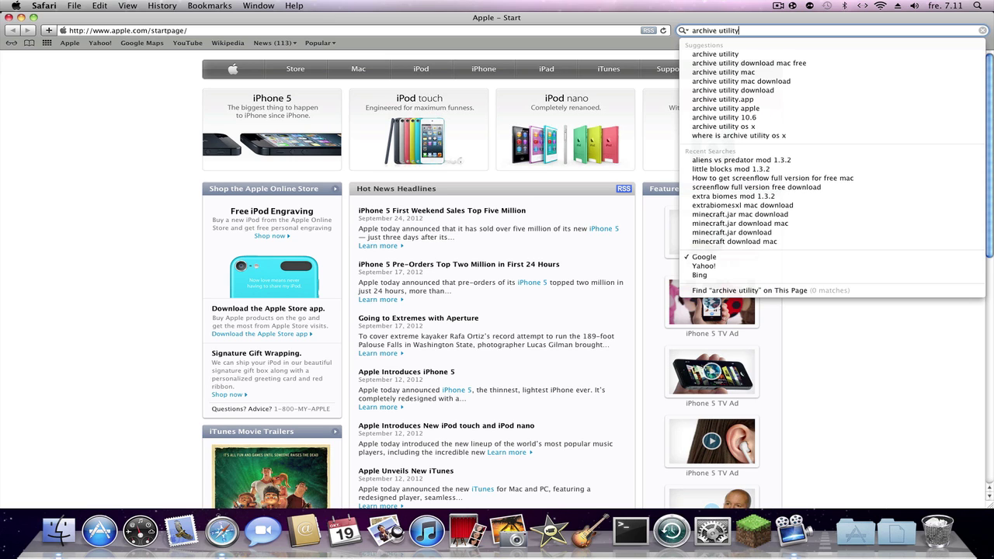
{"action": "left_click", "coordinate": [732, 63]}
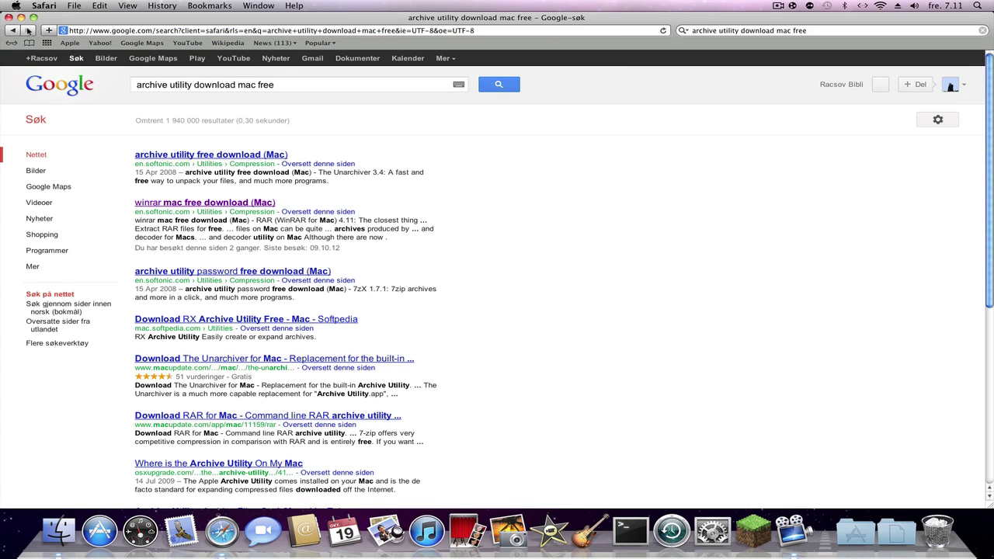
Step: Check the Softonic archive utility result and its Express Zip page, then go back
{"action": "left_click", "coordinate": [270, 155]}
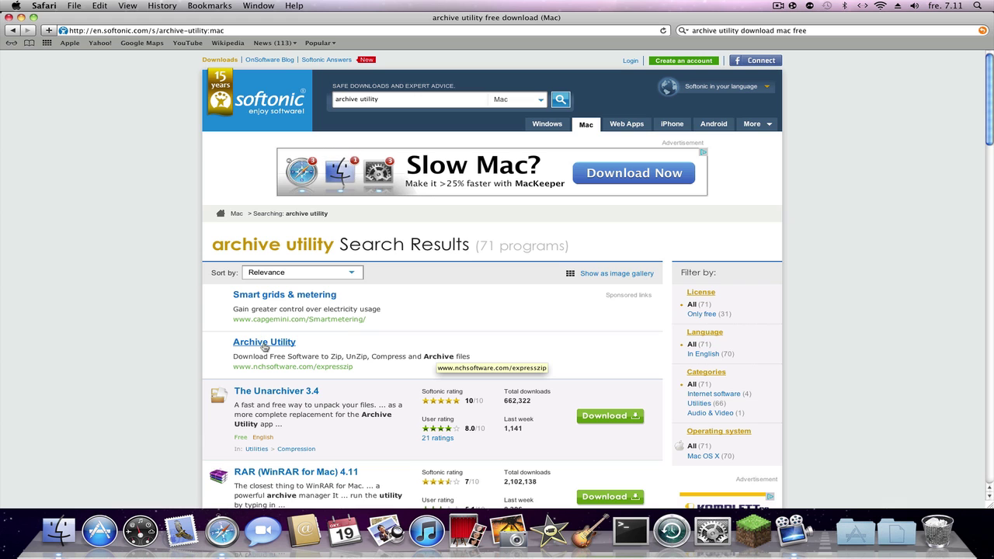
{"action": "scroll", "coordinate": [291, 396], "scroll_direction": "down", "scroll_amount": 10}
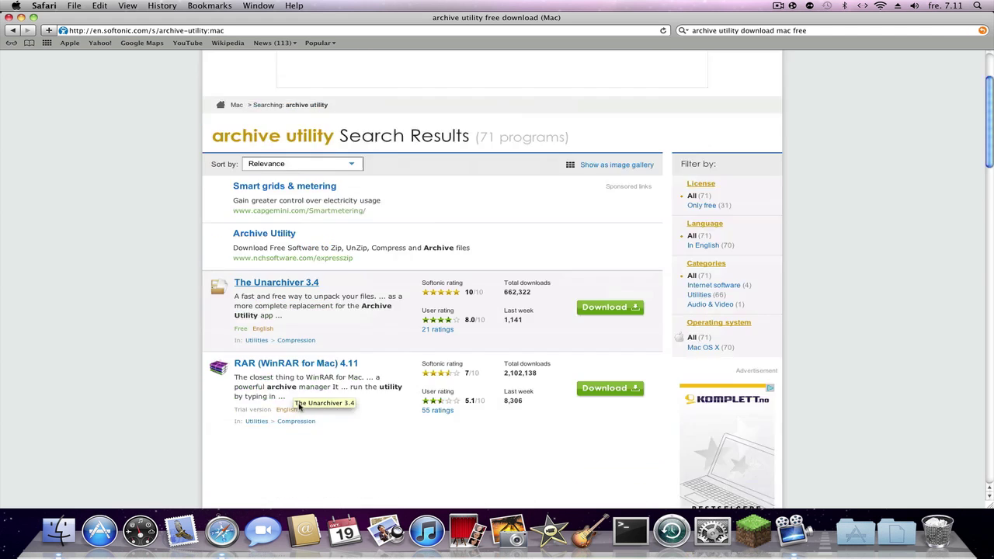
{"action": "scroll", "coordinate": [296, 405], "scroll_direction": "up", "scroll_amount": 10}
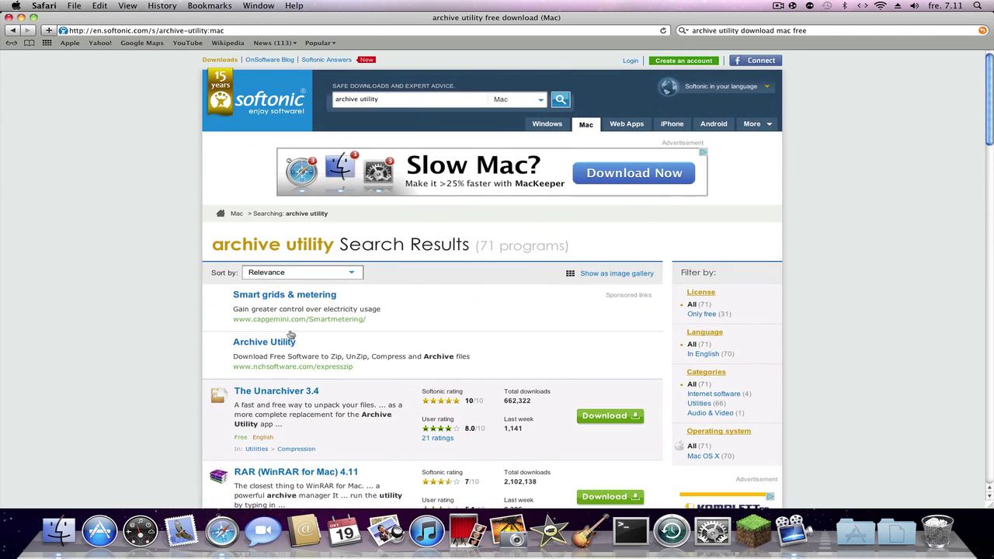
{"action": "left_click", "coordinate": [276, 344]}
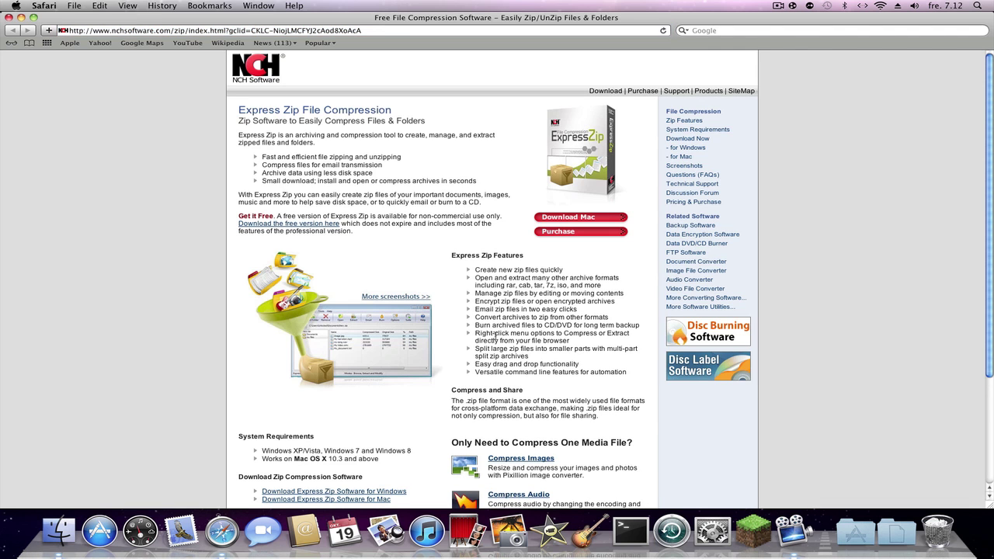
{"action": "scroll", "coordinate": [494, 336], "scroll_direction": "down", "scroll_amount": 5}
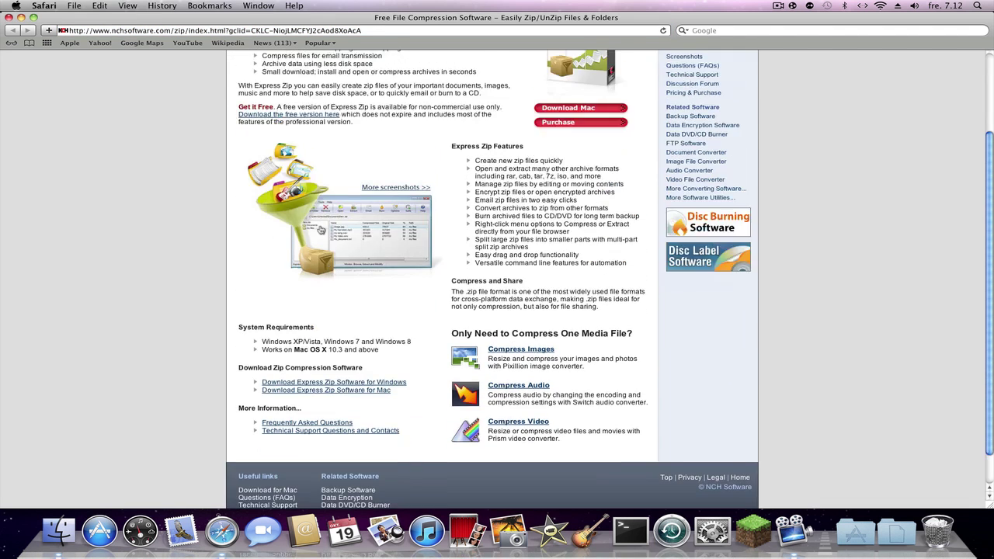
{"action": "scroll", "coordinate": [495, 335], "scroll_direction": "up", "scroll_amount": 5}
{"action": "left_click", "coordinate": [12, 28]}
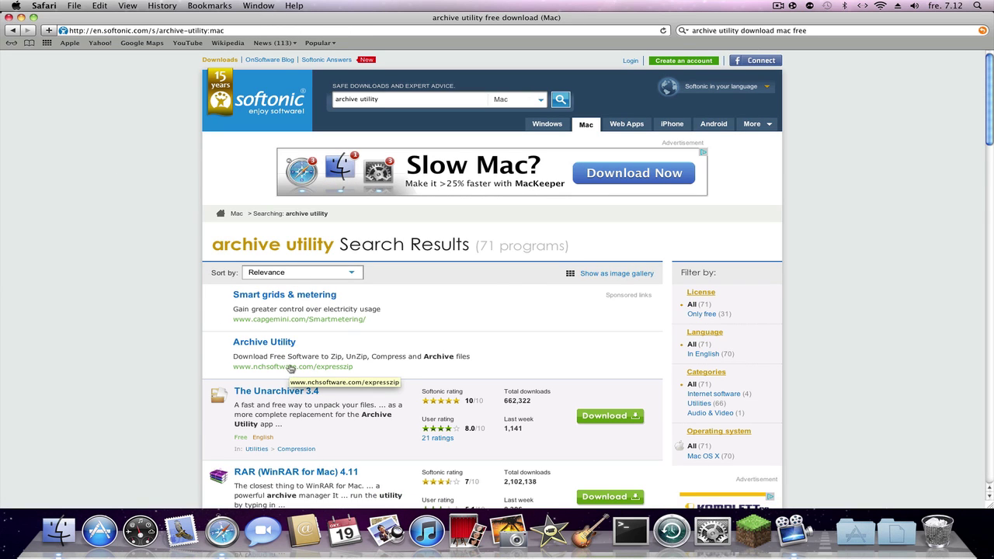
Step: Scroll through the Softonic results, then minimize Safari to the Finder windows
{"action": "scroll", "coordinate": [311, 372], "scroll_direction": "down", "scroll_amount": 2}
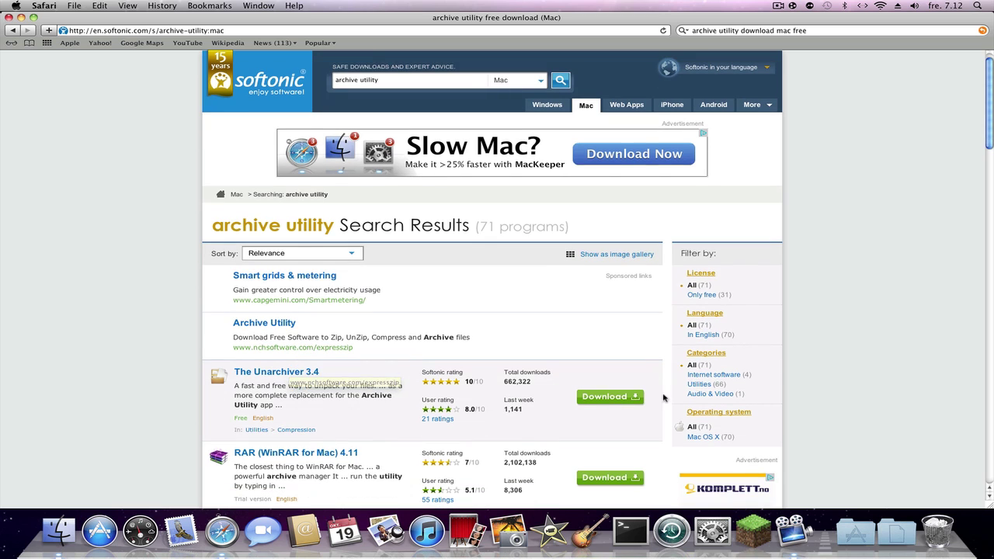
{"action": "scroll", "coordinate": [299, 365], "scroll_direction": "down", "scroll_amount": 3}
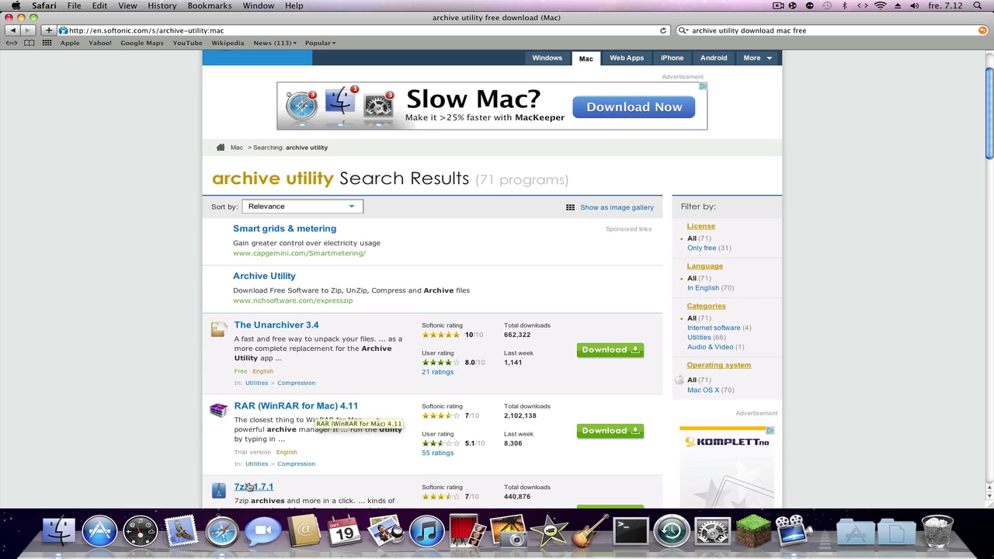
{"action": "scroll", "coordinate": [348, 423], "scroll_direction": "down", "scroll_amount": 1}
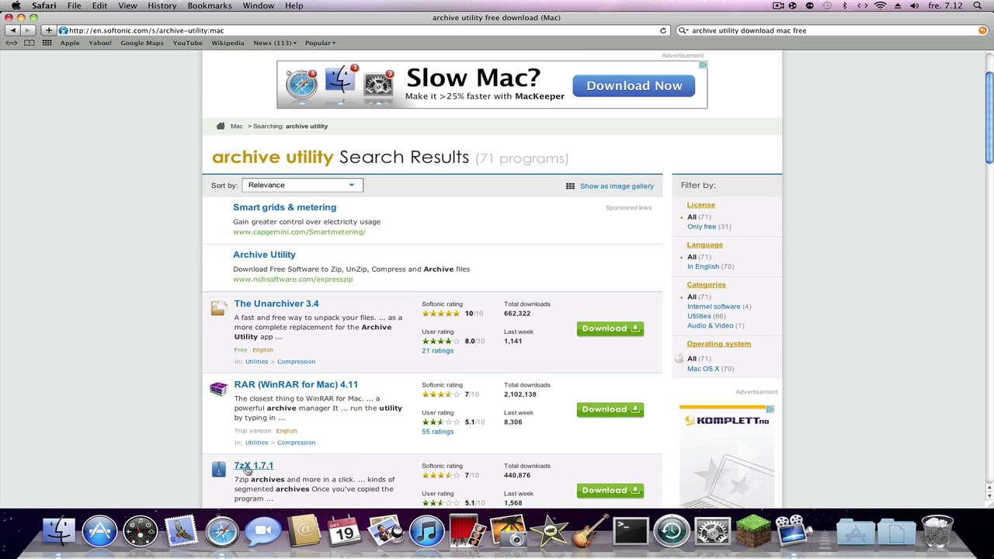
{"action": "scroll", "coordinate": [256, 475], "scroll_direction": "down", "scroll_amount": 5}
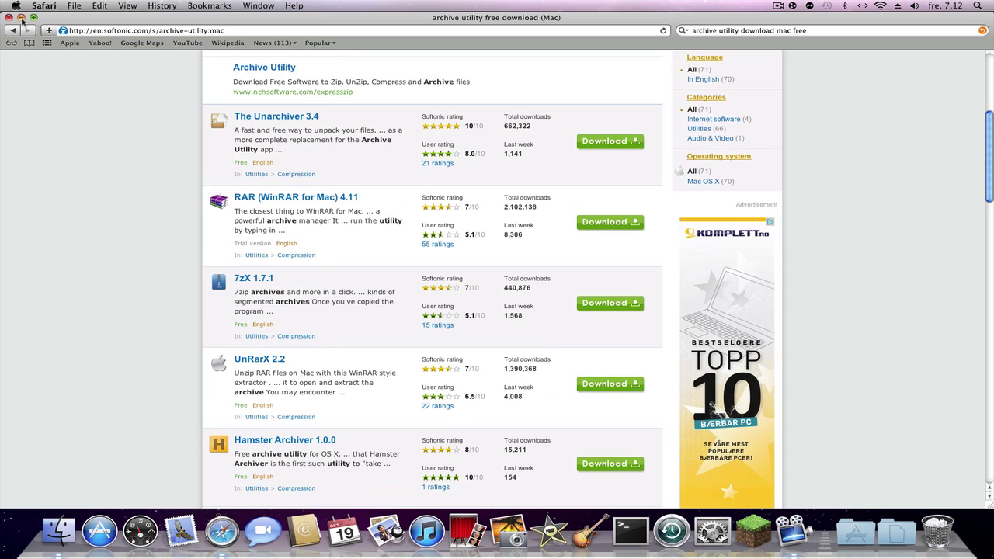
{"action": "scroll", "coordinate": [437, 151], "scroll_direction": "up", "scroll_amount": 7}
{"action": "left_click", "coordinate": [74, 31]}
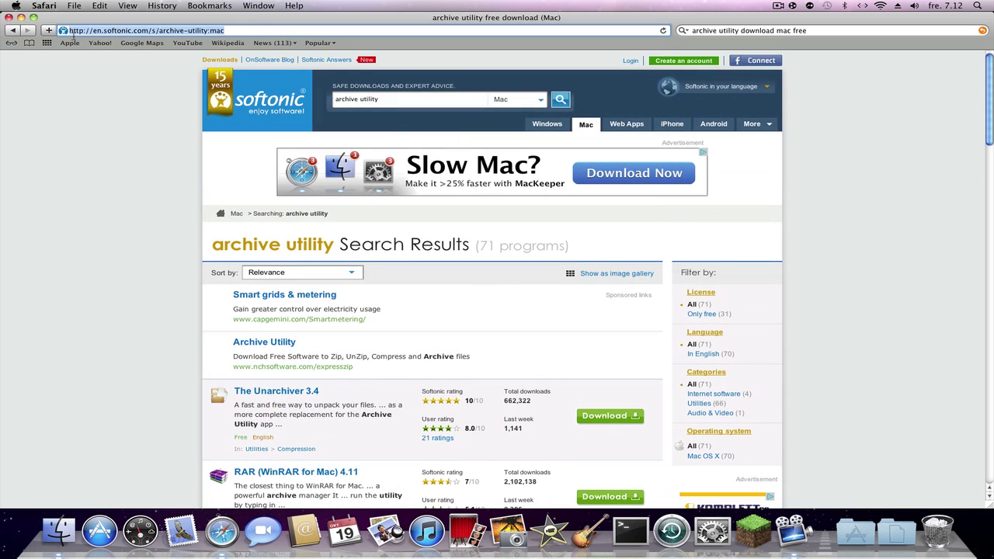
{"action": "left_click", "coordinate": [21, 17]}
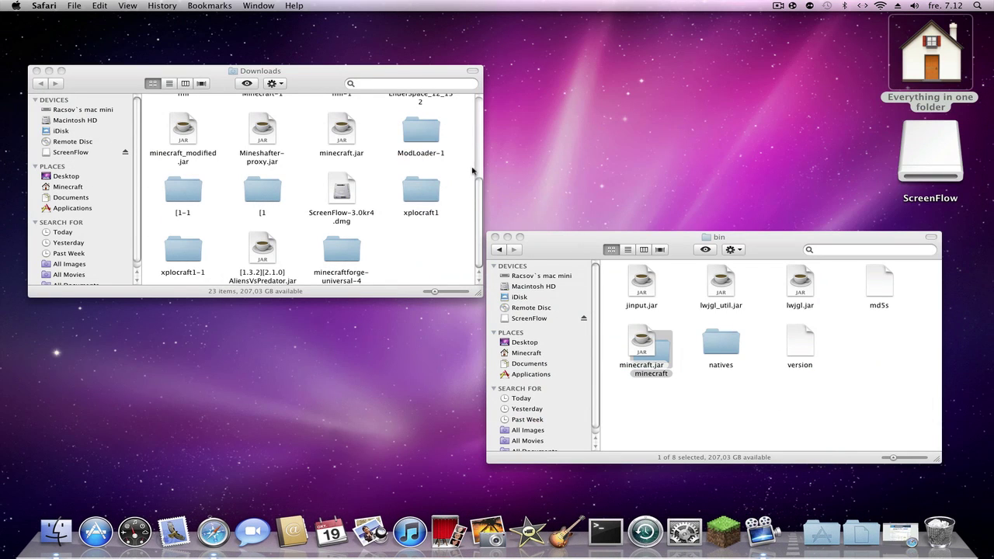
Step: Move the original minecraft.jar in the bin folder to the Trash
{"action": "left_click_drag", "start_coordinate": [558, 253], "coordinate": [552, 217]}
{"action": "left_click", "coordinate": [701, 363]}
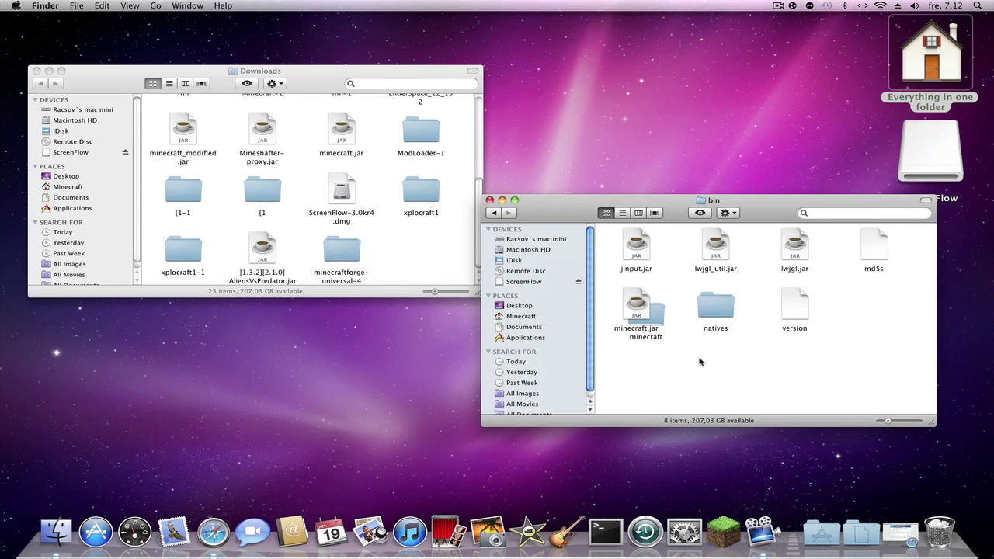
{"action": "left_click", "coordinate": [629, 306]}
{"action": "right_click", "coordinate": [630, 305]}
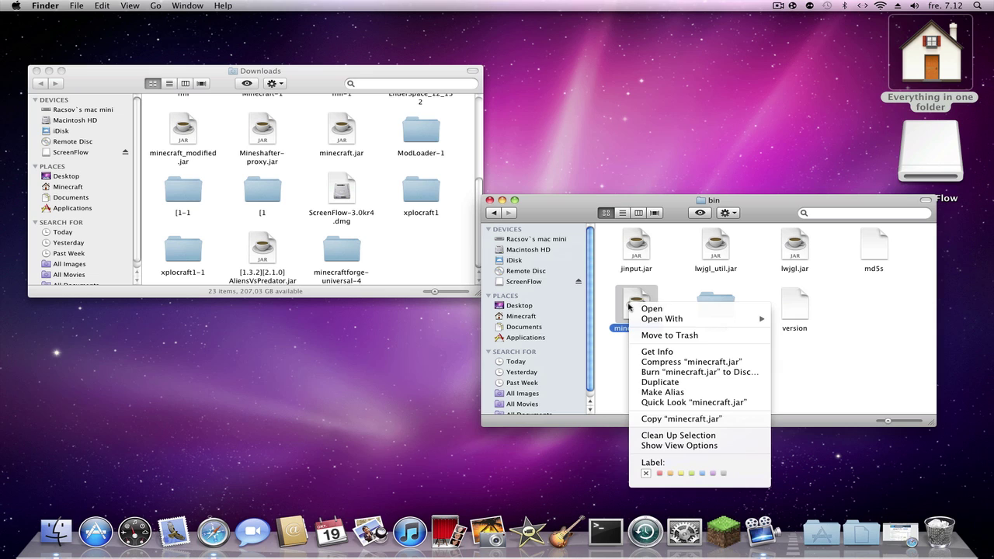
{"action": "left_click", "coordinate": [656, 334]}
Step: Clean up the extracted minecraft folder and start renaming it, keeping the existing name
{"action": "left_click", "coordinate": [654, 317]}
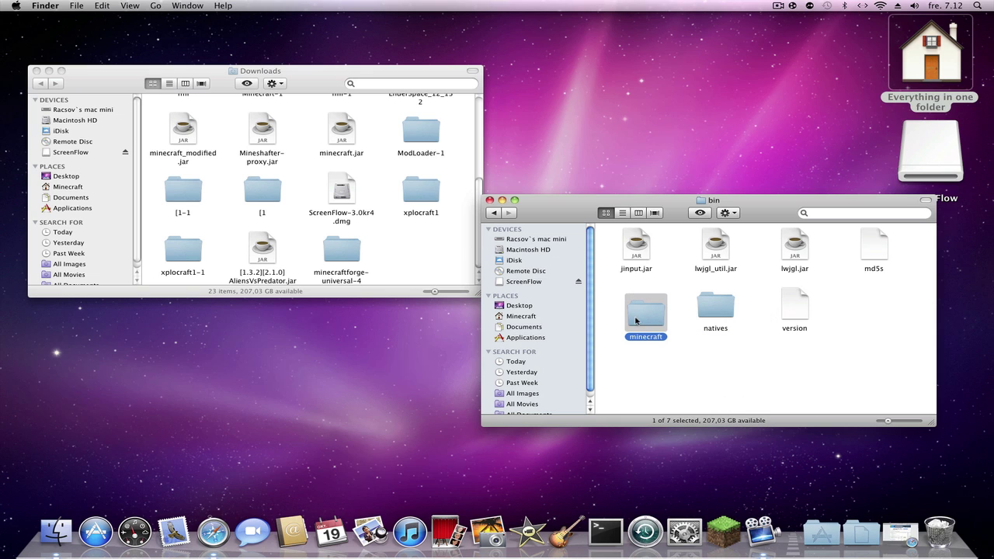
{"action": "left_click_drag", "start_coordinate": [635, 318], "coordinate": [630, 311]}
{"action": "right_click", "coordinate": [630, 311]}
{"action": "left_click", "coordinate": [688, 432]}
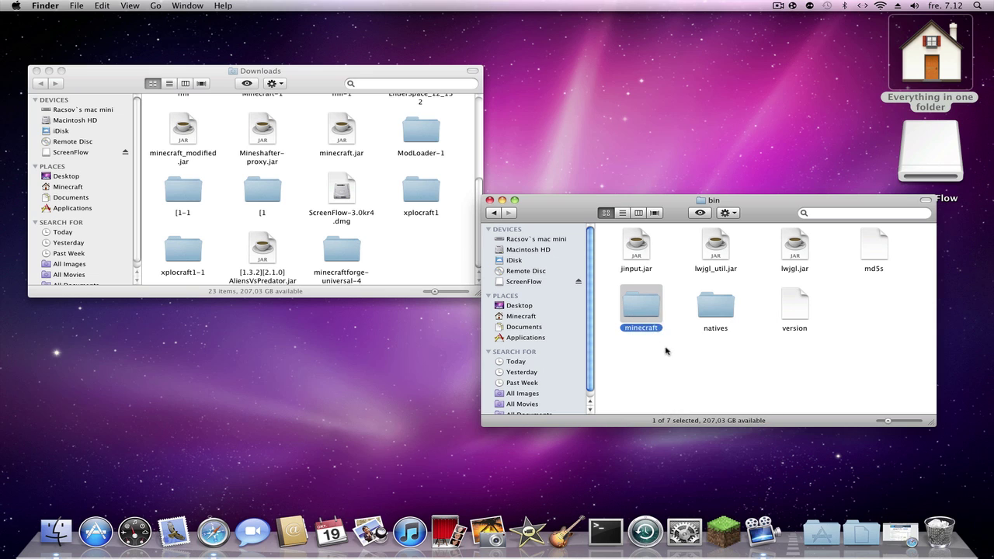
{"action": "key", "text": "Return"}
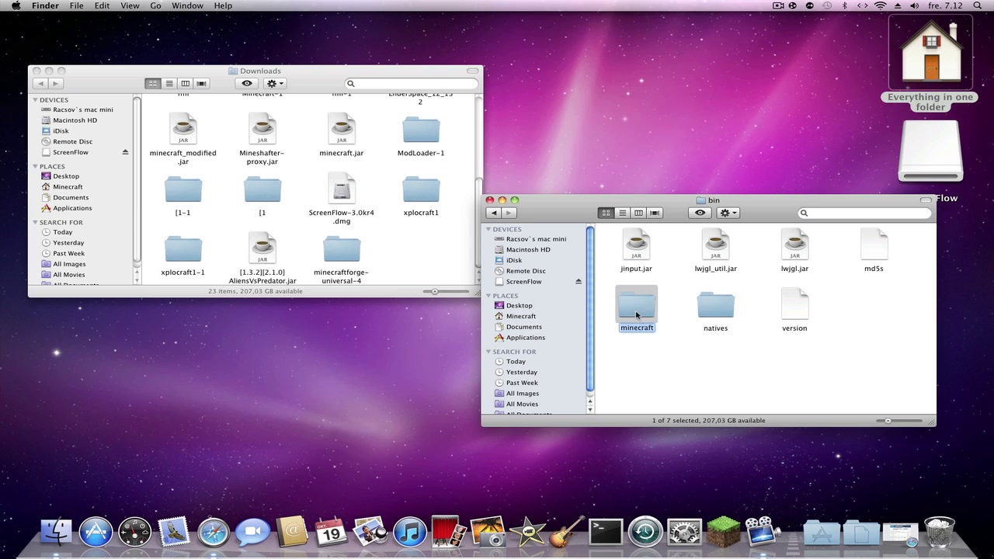
{"action": "left_click", "coordinate": [652, 332]}
Step: Rename the folder to minecraft.jar, keep the .jar extension, and open it
{"action": "type", "text": ".jar"}
{"action": "key", "text": "Return"}
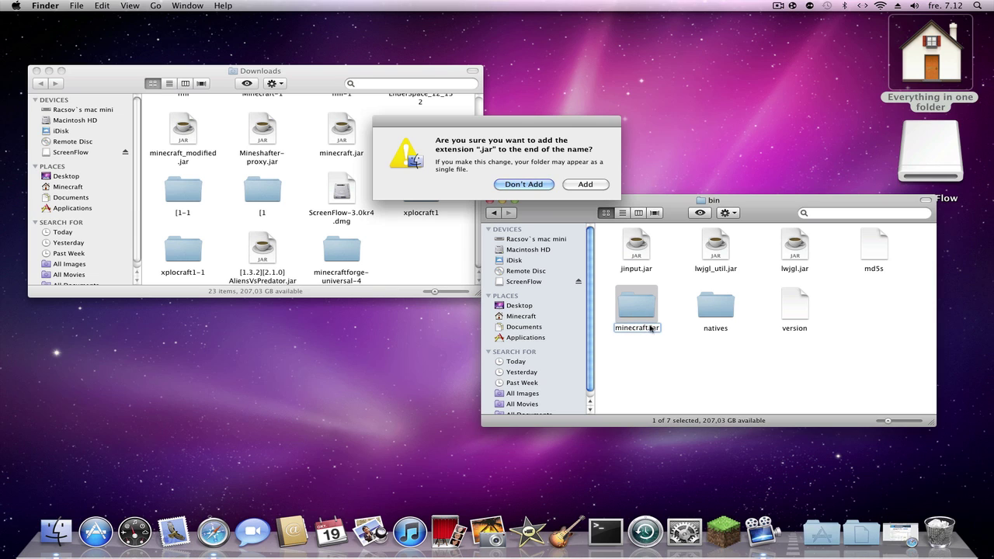
{"action": "left_click", "coordinate": [593, 186]}
{"action": "left_click", "coordinate": [686, 352]}
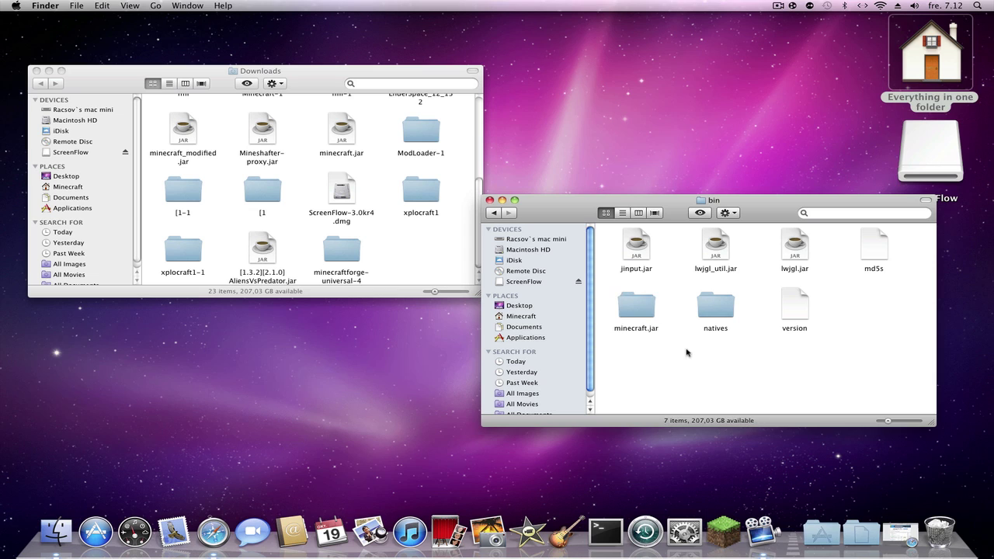
{"action": "double_click", "coordinate": [646, 311]}
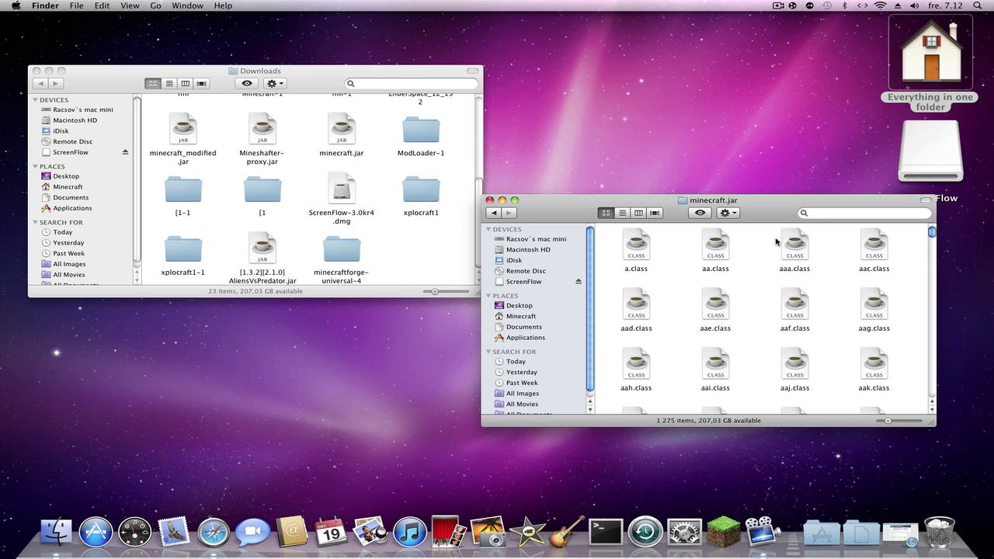
Step: Search for META-INF by file name, limited to the minecraft.jar folder
{"action": "left_click", "coordinate": [833, 214]}
{"action": "type", "text": "M"}
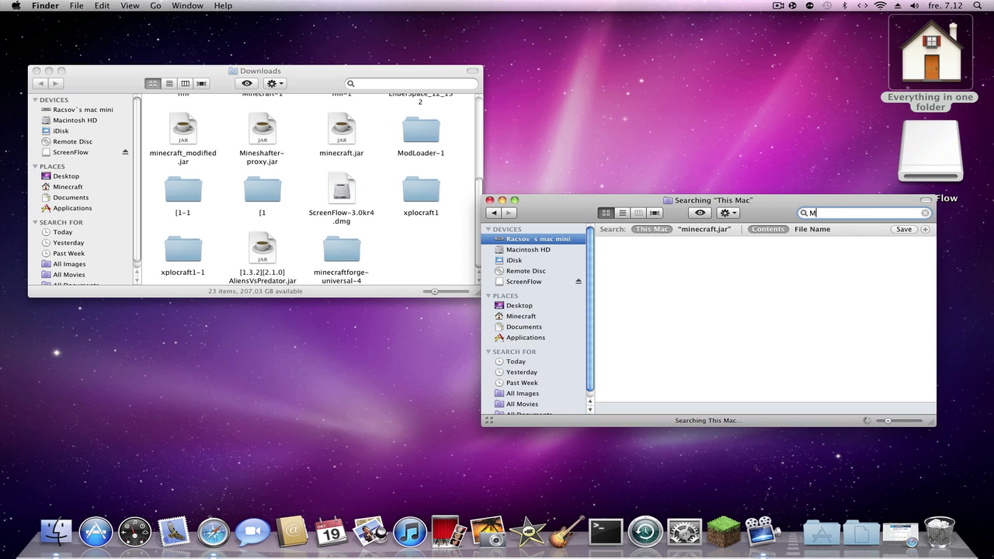
{"action": "type", "text": "ETA.INF"}
{"action": "key", "text": "Left"}
{"action": "key", "text": "Left"}
{"action": "key", "text": "Left"}
{"action": "key", "text": "BackSpace"}
{"action": "type", "text": "-"}
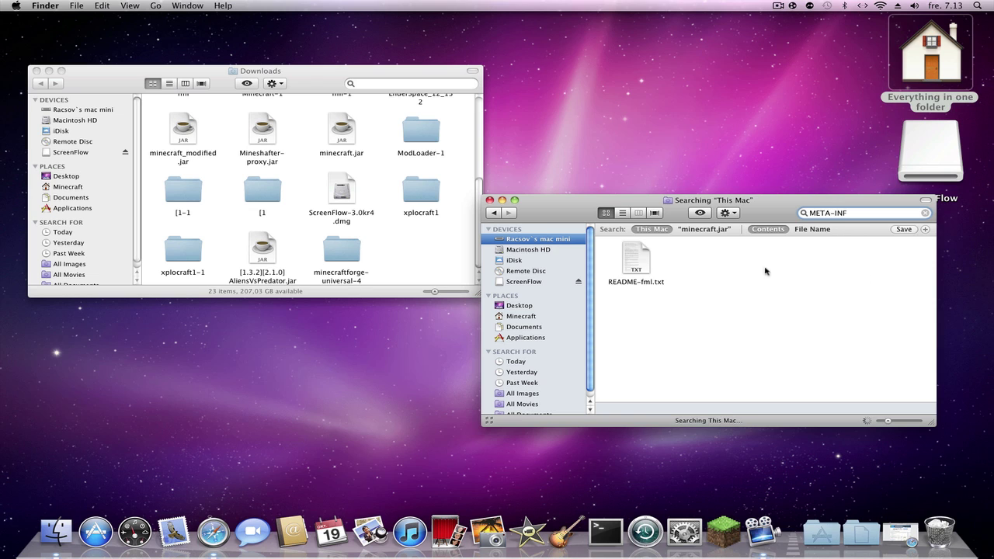
{"action": "left_click", "coordinate": [730, 230]}
{"action": "left_click", "coordinate": [814, 230]}
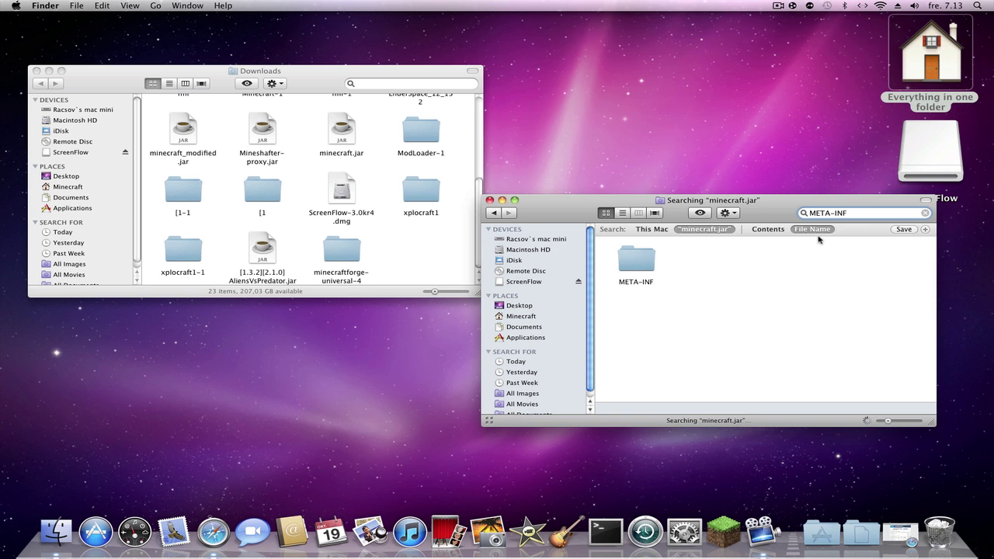
{"action": "mouse_move", "coordinate": [772, 202]}
{"action": "left_mouse_down"}
{"action": "mouse_move", "coordinate": [762, 208]}
{"action": "mouse_move", "coordinate": [761, 193]}
{"action": "left_mouse_up"}
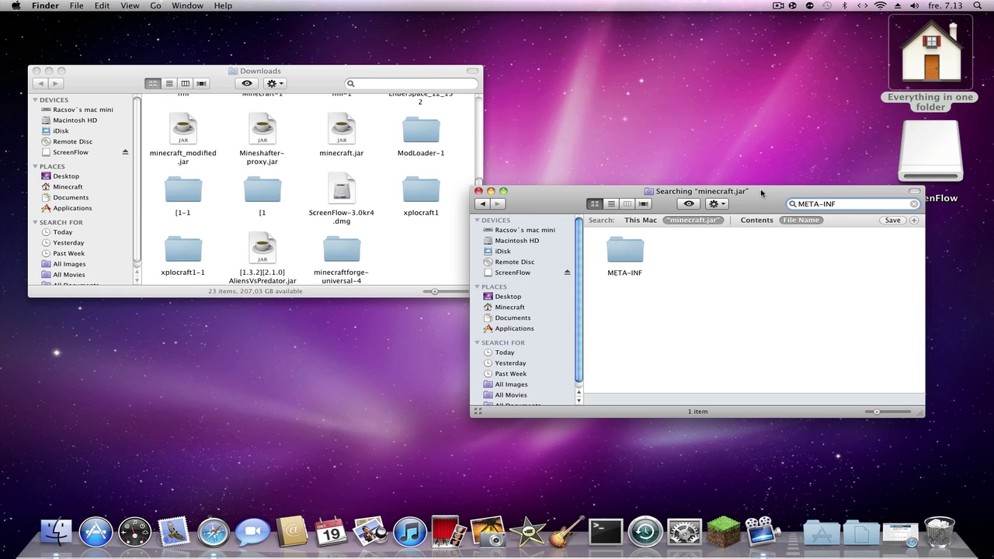
Step: Move the META-INF folder to the Trash and return to the minecraft.jar listing
{"action": "left_click", "coordinate": [629, 259]}
{"action": "right_click", "coordinate": [631, 261]}
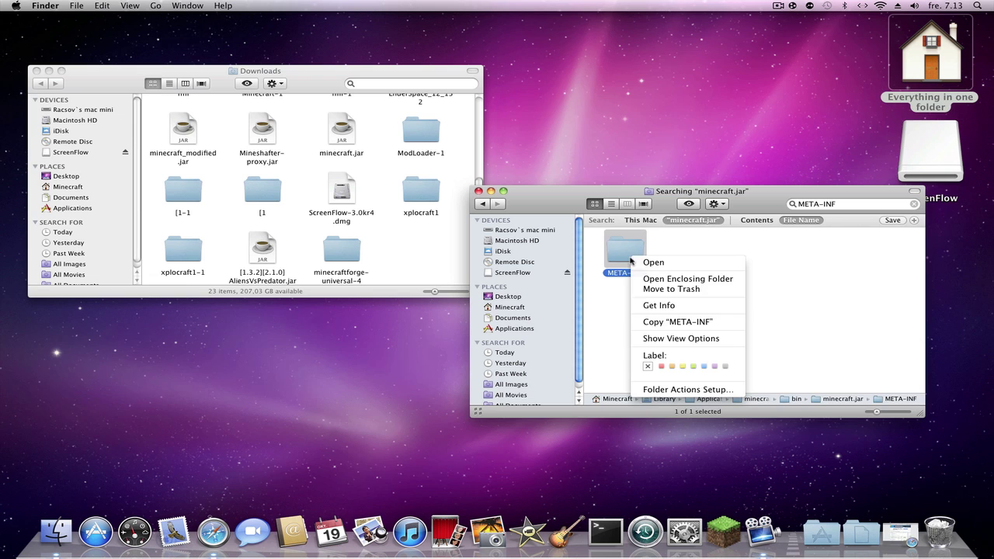
{"action": "left_click", "coordinate": [672, 289]}
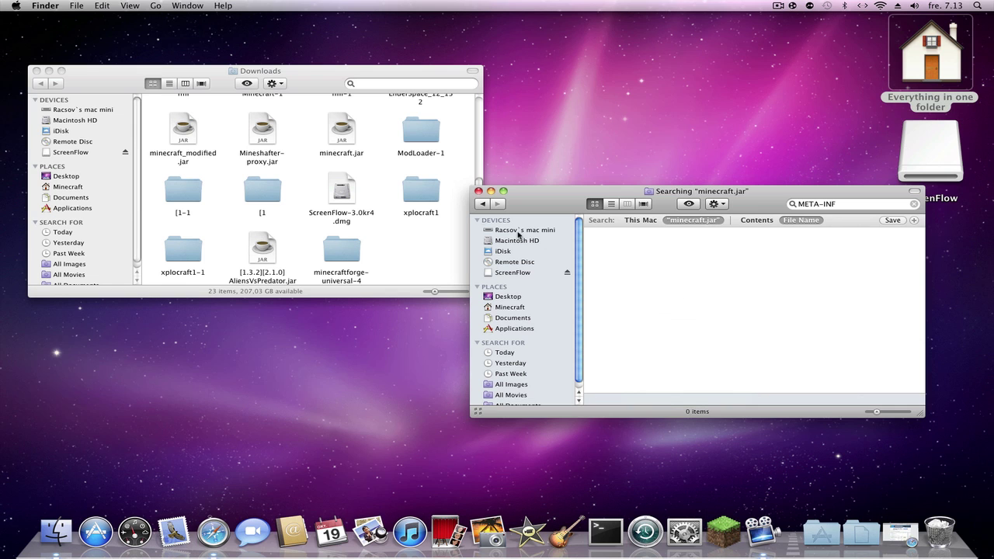
{"action": "left_click", "coordinate": [483, 203]}
{"action": "left_click_drag", "start_coordinate": [544, 202], "coordinate": [611, 269]}
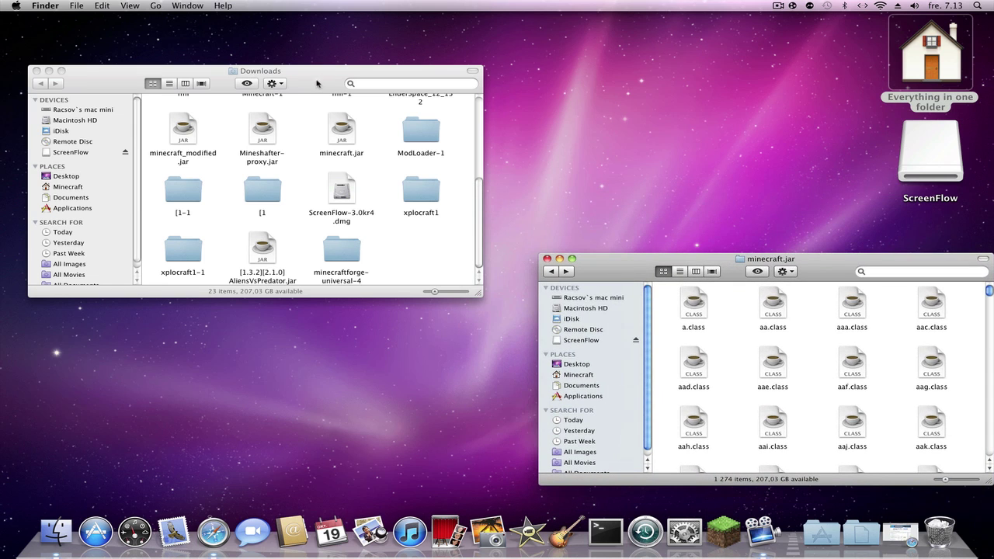
Step: Open minecraftforge-universal-4 and arrange its contents by size so folders come first
{"action": "left_click_drag", "start_coordinate": [319, 85], "coordinate": [326, 94]}
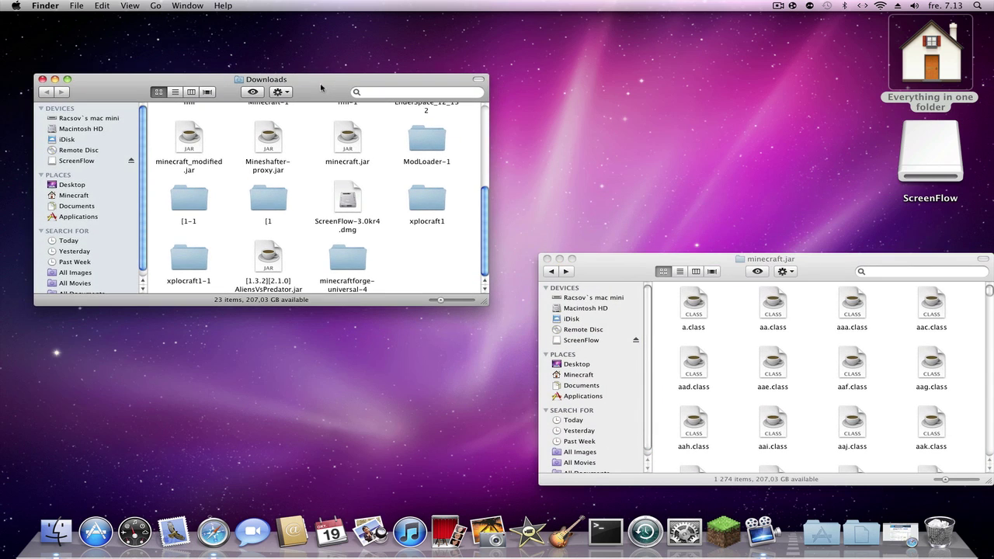
{"action": "double_click", "coordinate": [348, 263]}
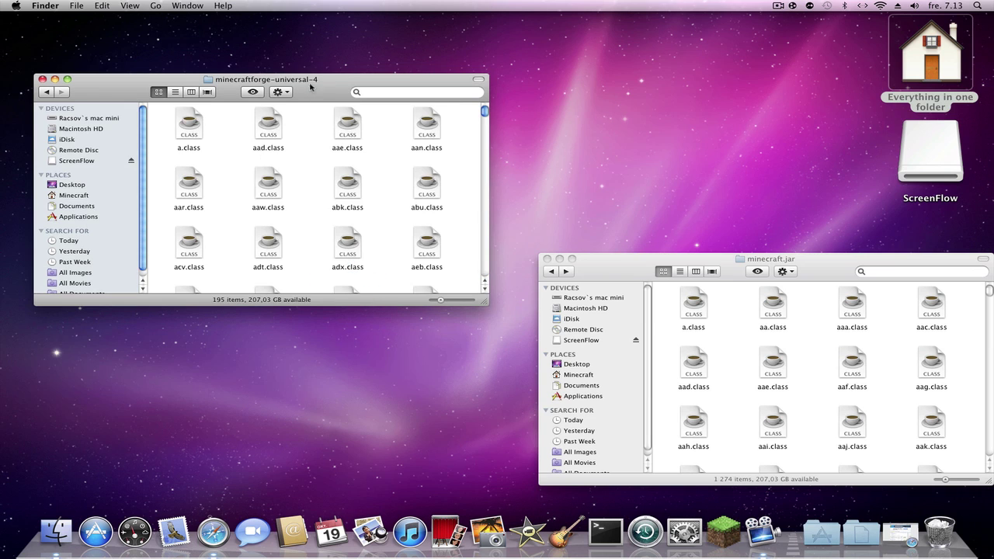
{"action": "left_click", "coordinate": [482, 129]}
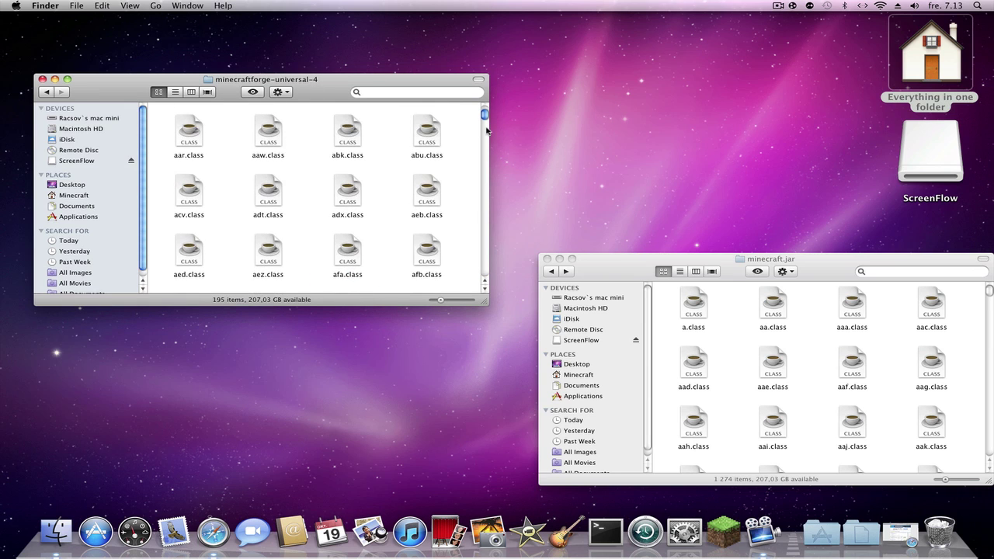
{"action": "mouse_move", "coordinate": [485, 122]}
{"action": "left_mouse_down"}
{"action": "mouse_move", "coordinate": [481, 254]}
{"action": "mouse_move", "coordinate": [483, 111]}
{"action": "left_mouse_up"}
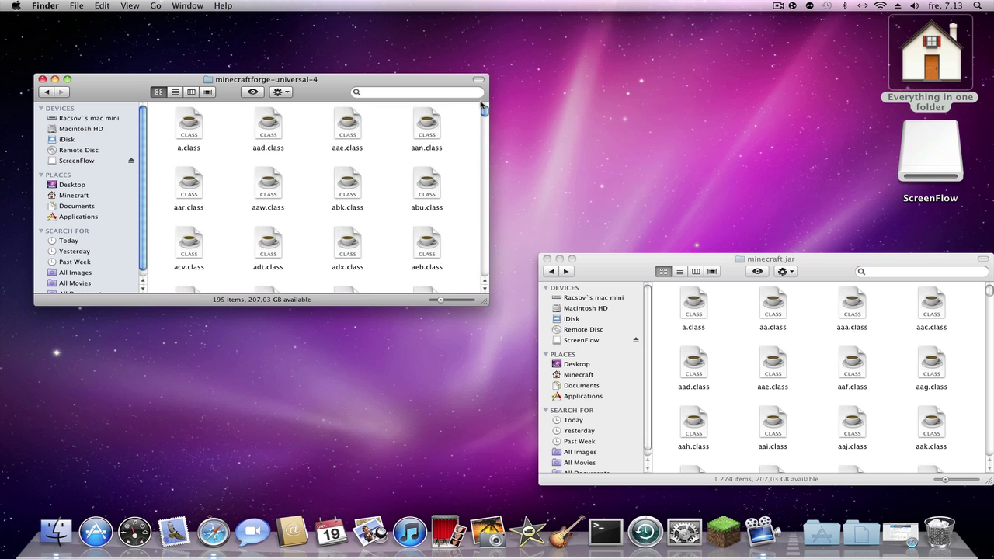
{"action": "left_click", "coordinate": [346, 185]}
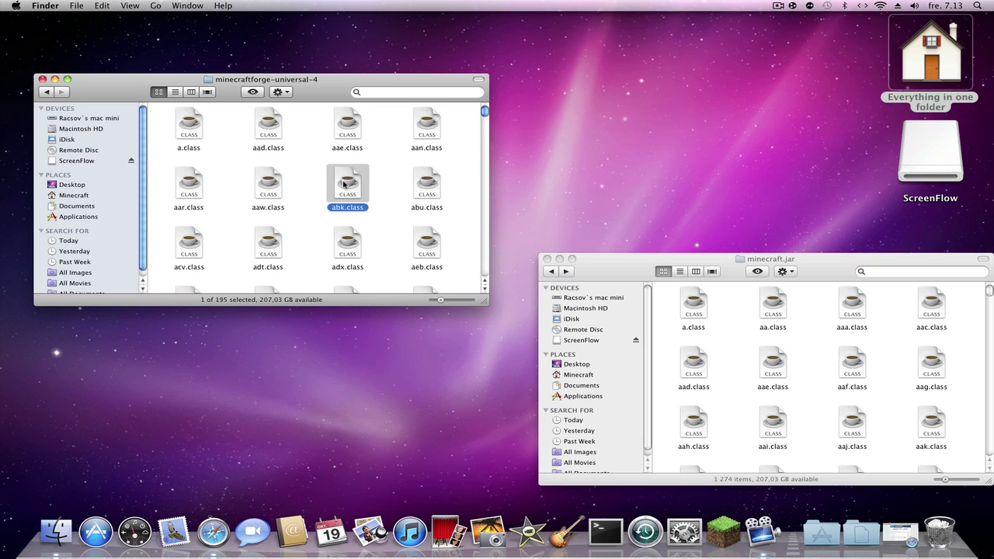
{"action": "left_click", "coordinate": [312, 195]}
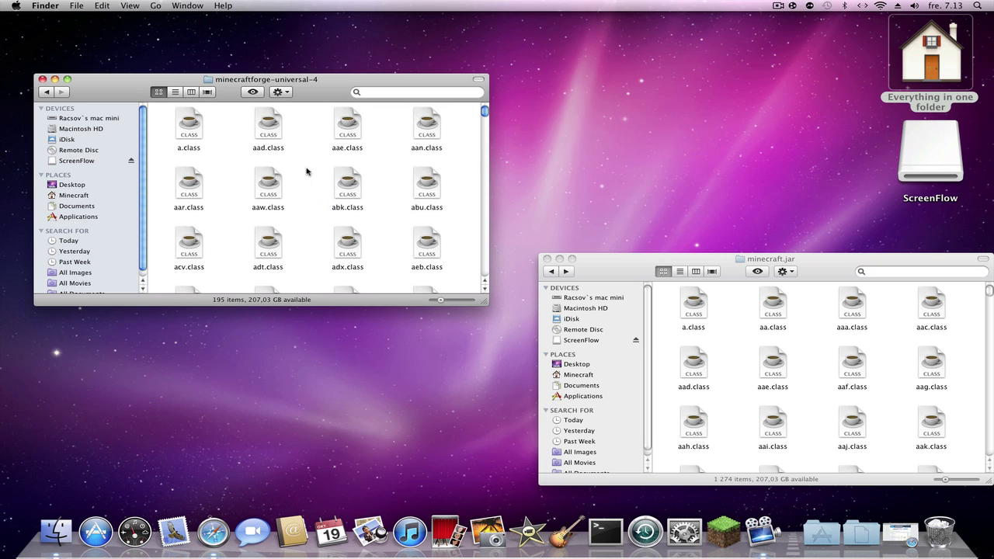
{"action": "right_click", "coordinate": [307, 170]}
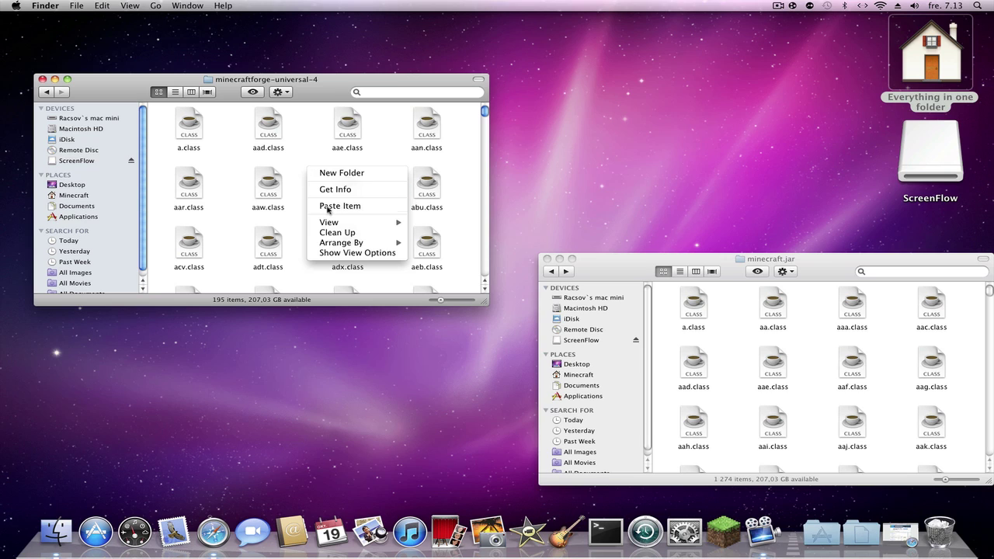
{"action": "mouse_move", "coordinate": [354, 247]}
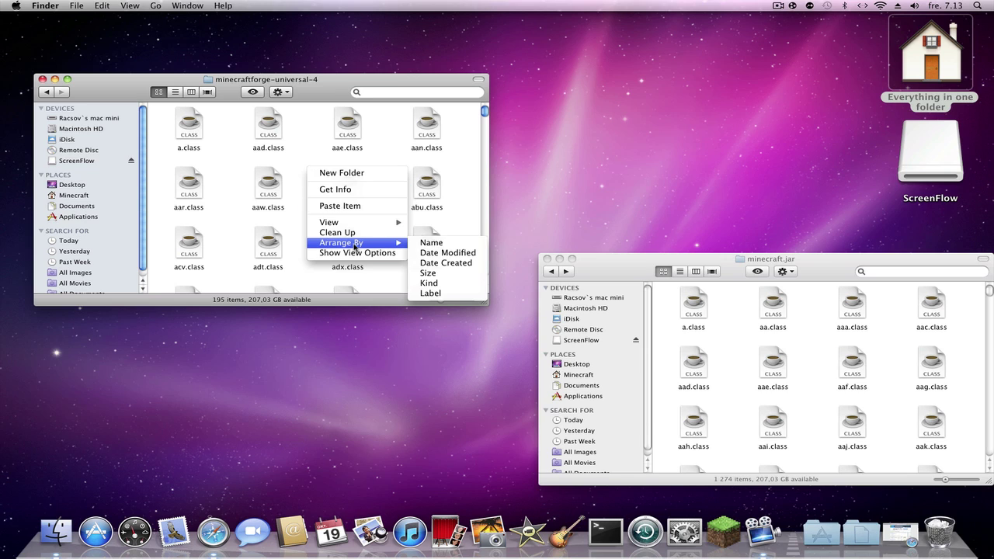
{"action": "left_click", "coordinate": [461, 275]}
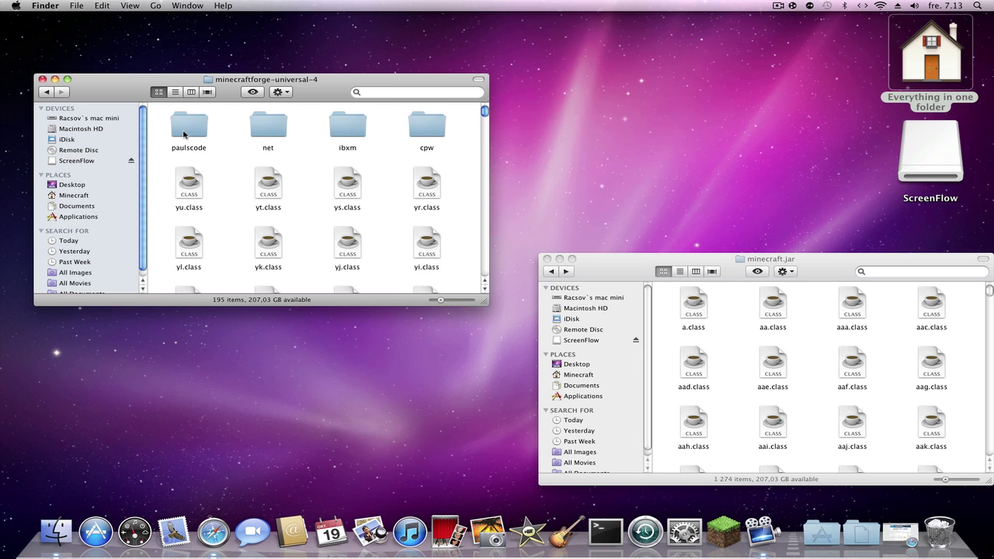
Step: Select the ibxm and cpw folders and copy them
{"action": "left_click", "coordinate": [184, 135]}
{"action": "left_click", "coordinate": [258, 129]}
{"action": "left_click", "coordinate": [321, 128]}
{"action": "left_click", "coordinate": [338, 126]}
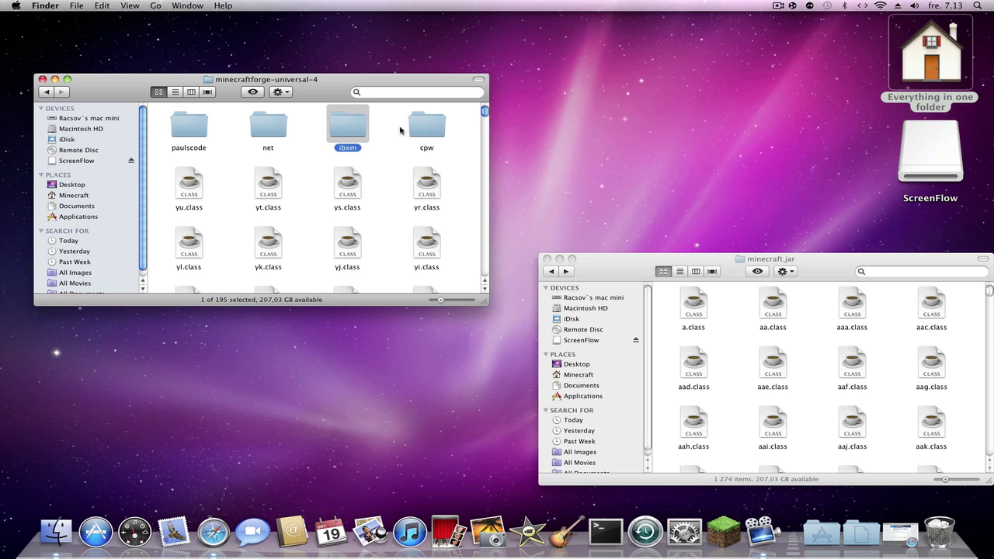
{"action": "left_click", "coordinate": [429, 127]}
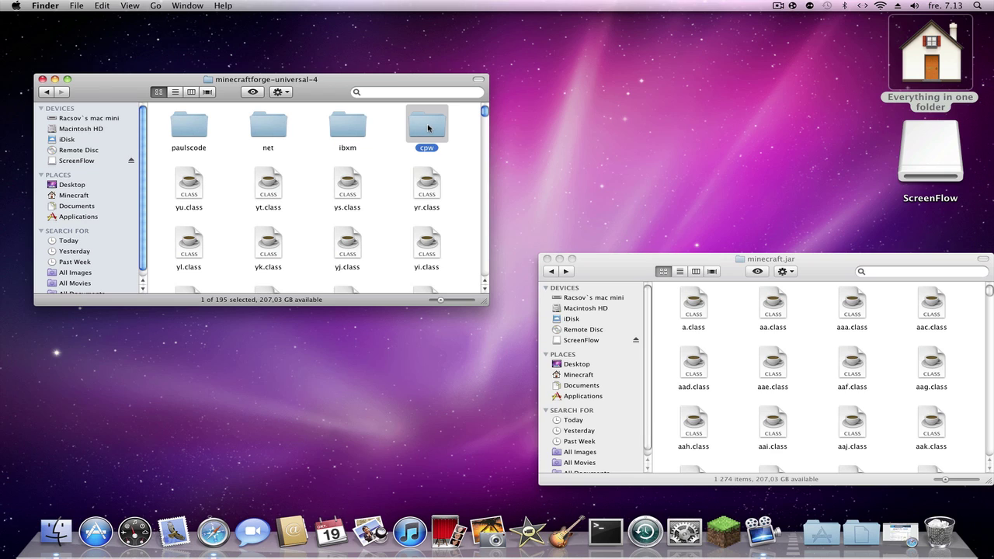
{"action": "left_click", "coordinate": [316, 121]}
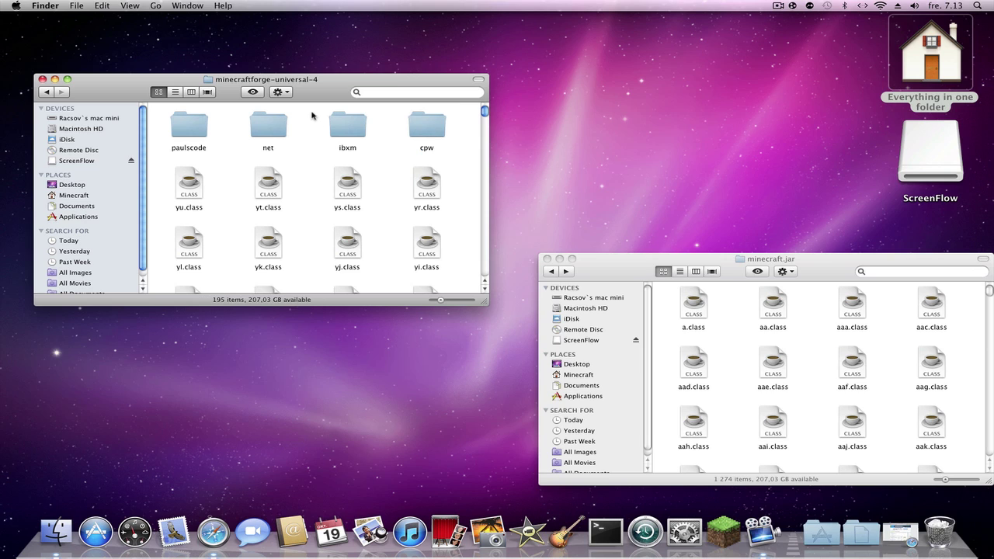
{"action": "left_click_drag", "start_coordinate": [314, 122], "coordinate": [459, 167]}
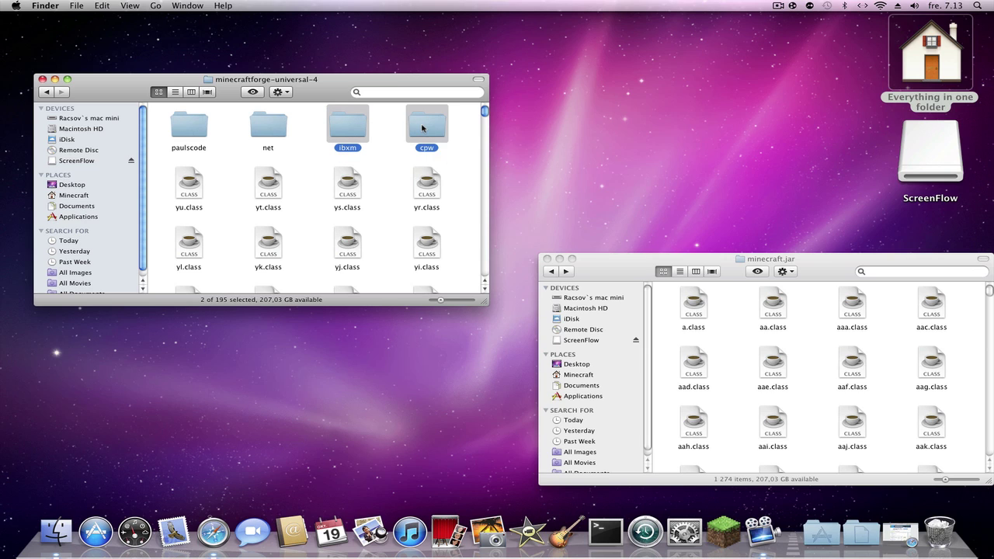
{"action": "right_click", "coordinate": [421, 128]}
{"action": "left_click", "coordinate": [459, 223]}
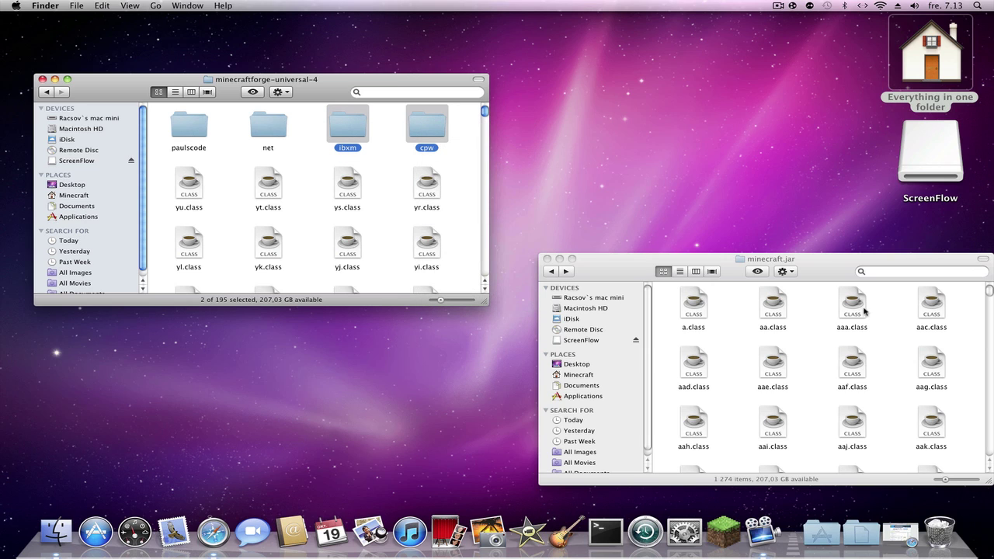
Step: Paste the ibxm and cpw folders into the minecraft.jar folder
{"action": "right_click", "coordinate": [804, 337]}
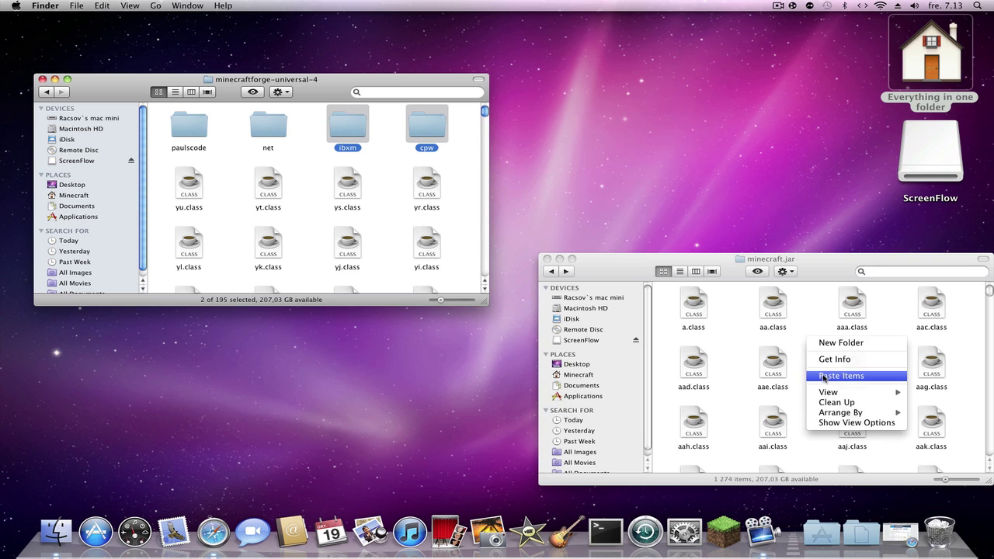
{"action": "left_click", "coordinate": [824, 376]}
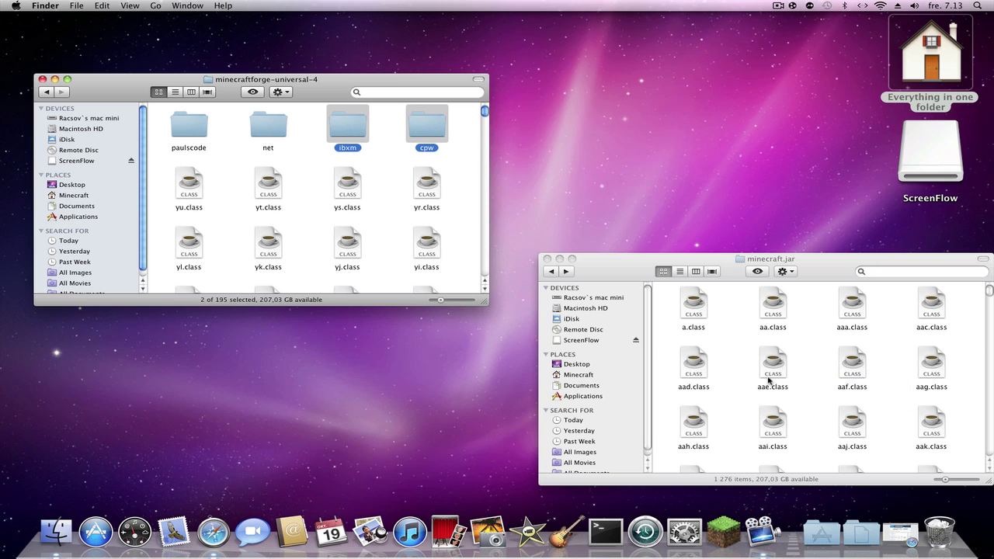
{"action": "left_click", "coordinate": [314, 150]}
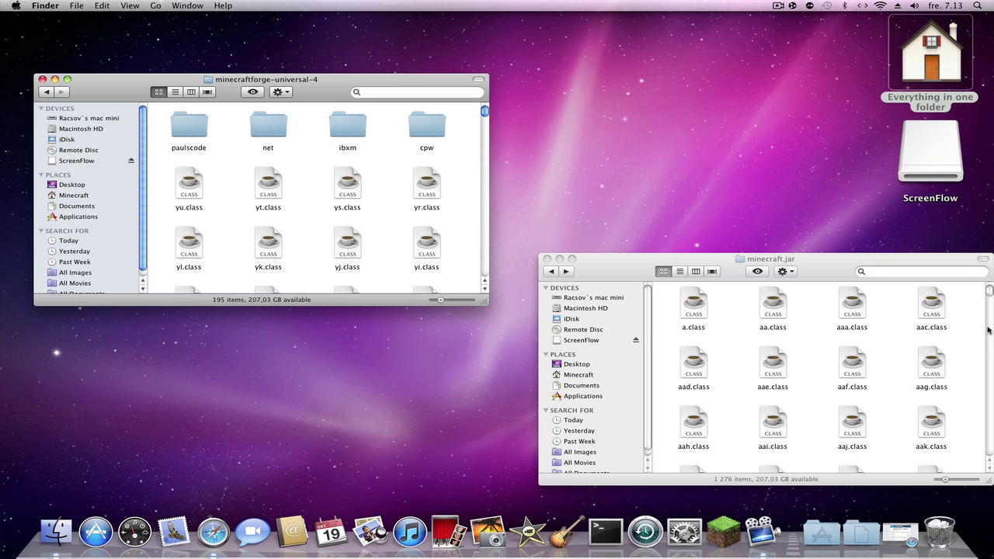
{"action": "left_click", "coordinate": [883, 271]}
Step: Find paulscode by file name in minecraft.jar and open it in both windows
{"action": "type", "text": "pa"}
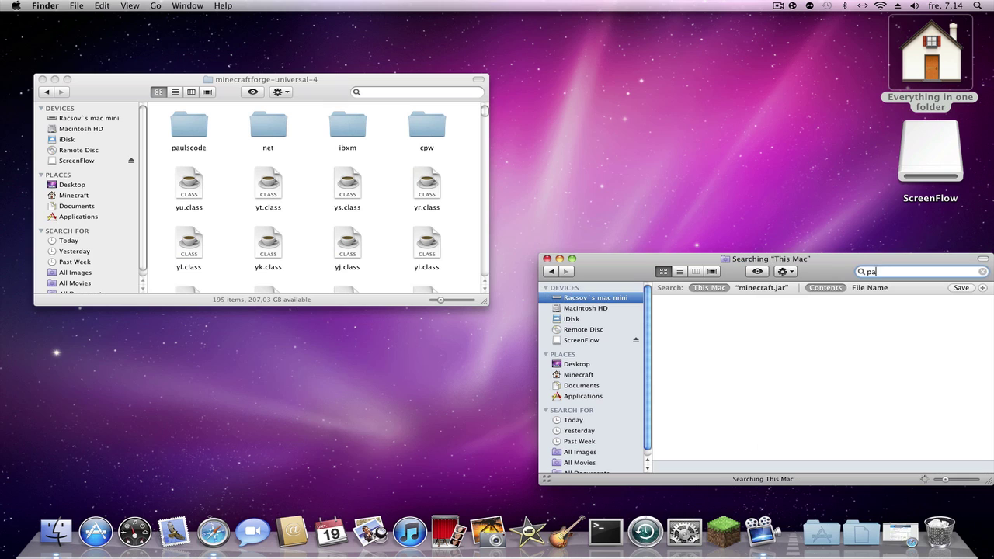
{"action": "type", "text": "ulscode"}
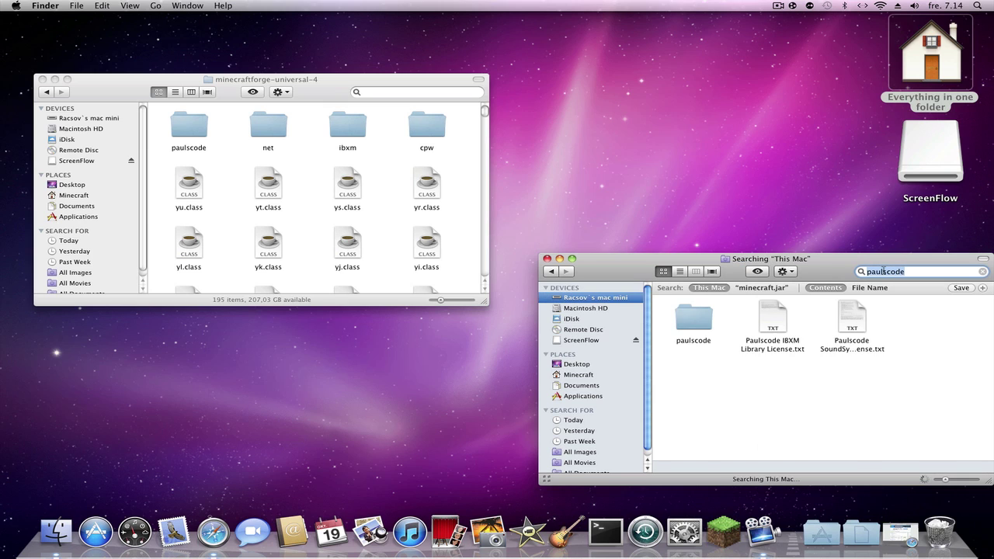
{"action": "left_click", "coordinate": [761, 288]}
{"action": "left_click", "coordinate": [876, 288]}
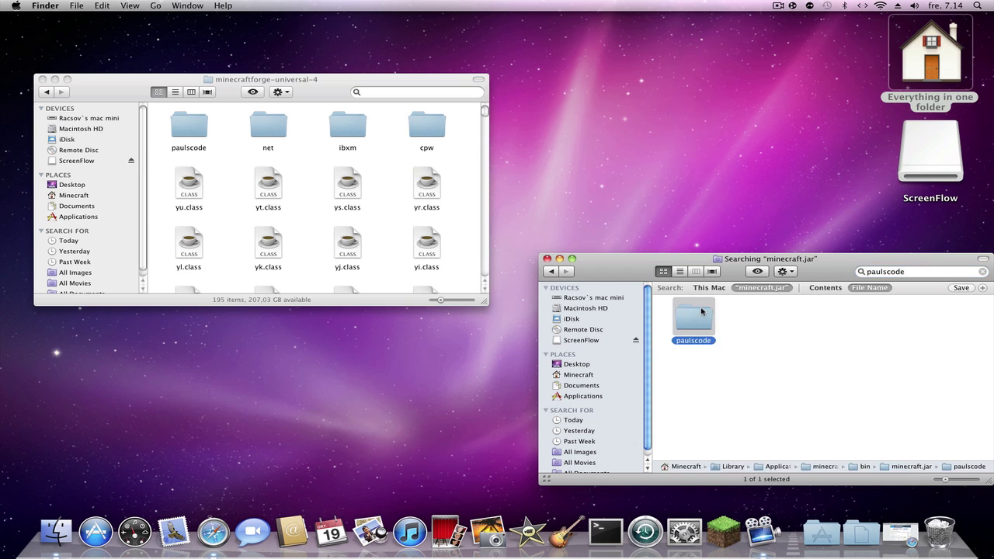
{"action": "double_click", "coordinate": [703, 307]}
{"action": "double_click", "coordinate": [188, 130]}
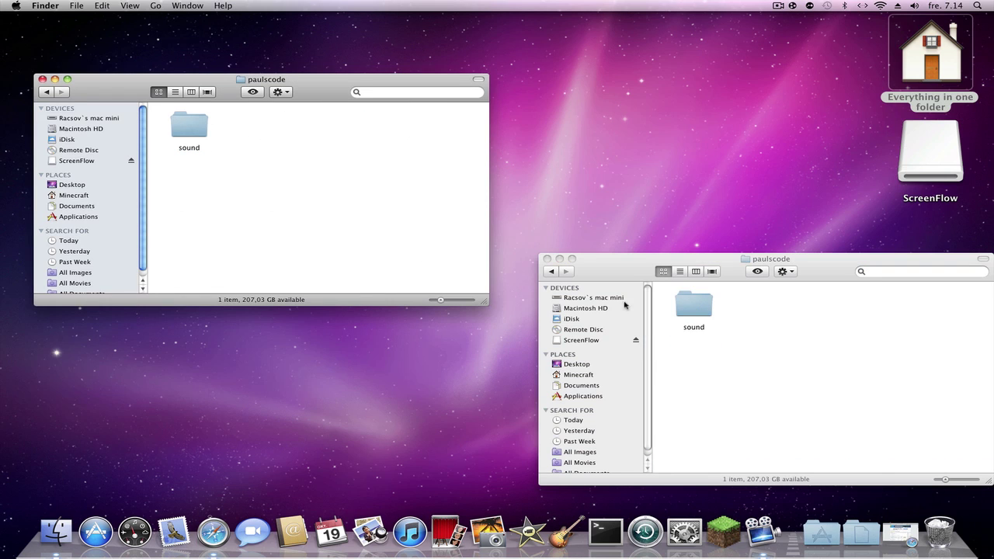
Step: Open the sound folder inside paulscode in each window
{"action": "double_click", "coordinate": [683, 303]}
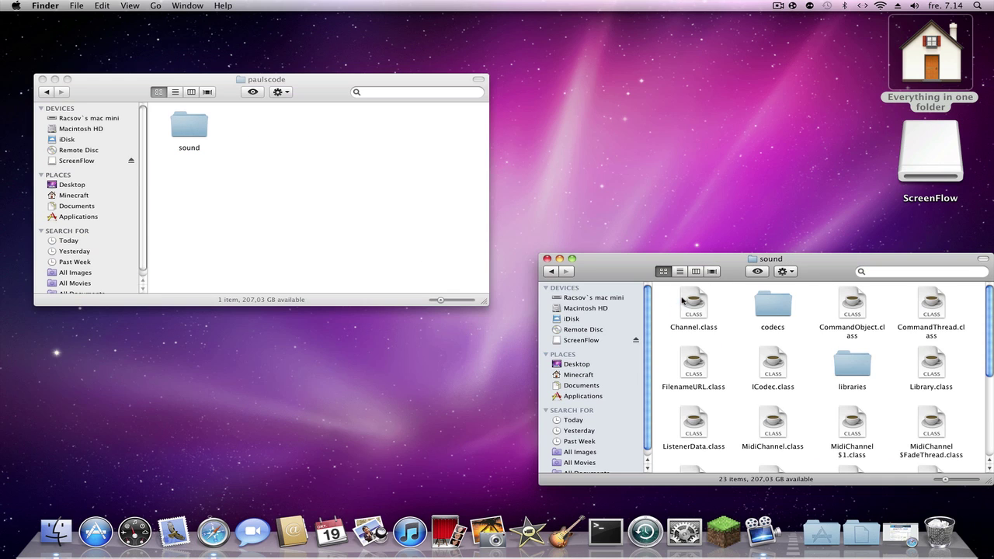
{"action": "double_click", "coordinate": [194, 127]}
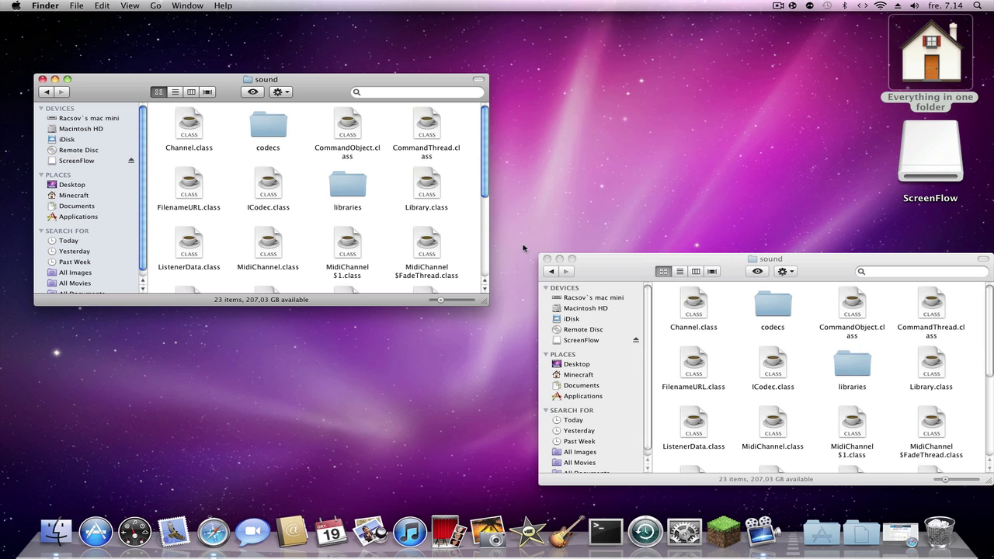
{"action": "scroll", "coordinate": [397, 220], "scroll_direction": "down", "scroll_amount": 5}
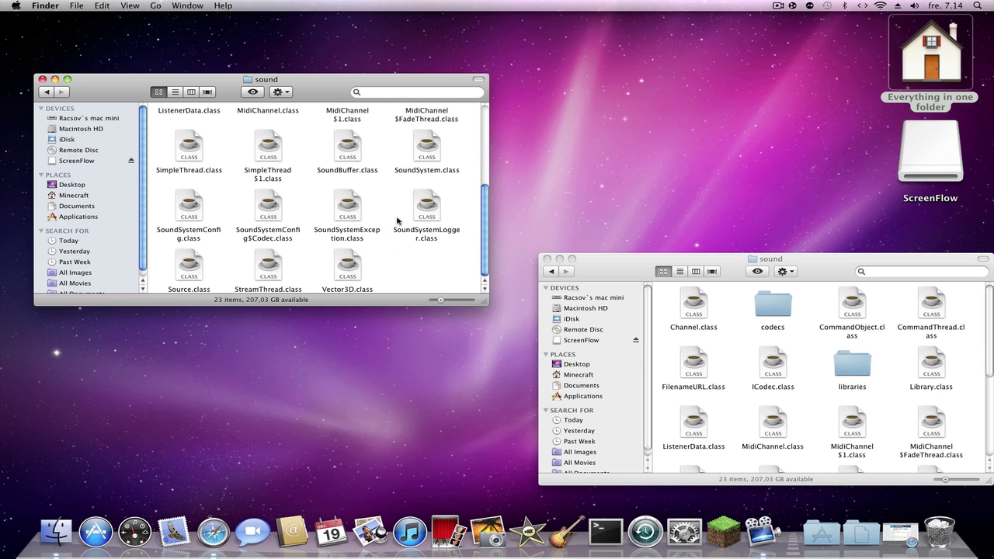
{"action": "scroll", "coordinate": [413, 278], "scroll_direction": "up", "scroll_amount": 5}
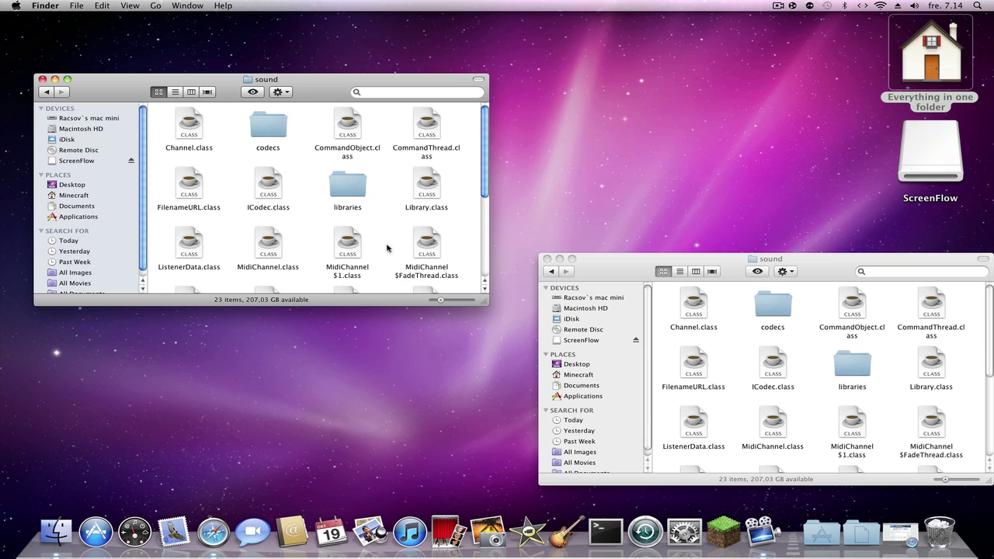
{"action": "mouse_move", "coordinate": [347, 133]}
{"action": "left_mouse_down"}
{"action": "mouse_move", "coordinate": [388, 151]}
{"action": "mouse_move", "coordinate": [399, 196]}
{"action": "mouse_move", "coordinate": [348, 180]}
{"action": "mouse_move", "coordinate": [349, 132]}
{"action": "left_mouse_up"}
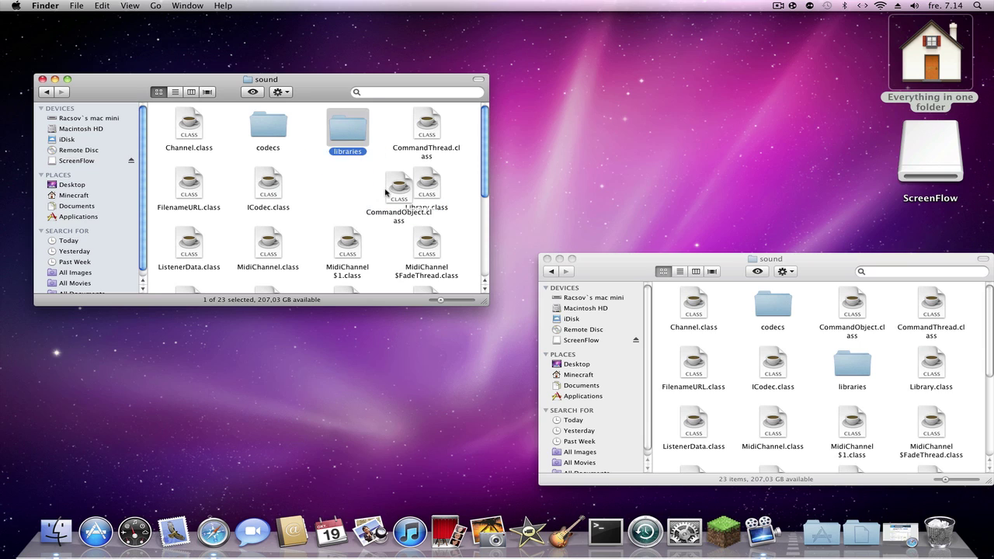
Step: Rearrange the sound folder icons so the class files sit apart from the subfolders
{"action": "left_click_drag", "start_coordinate": [387, 193], "coordinate": [339, 181]}
{"action": "right_click", "coordinate": [339, 181]}
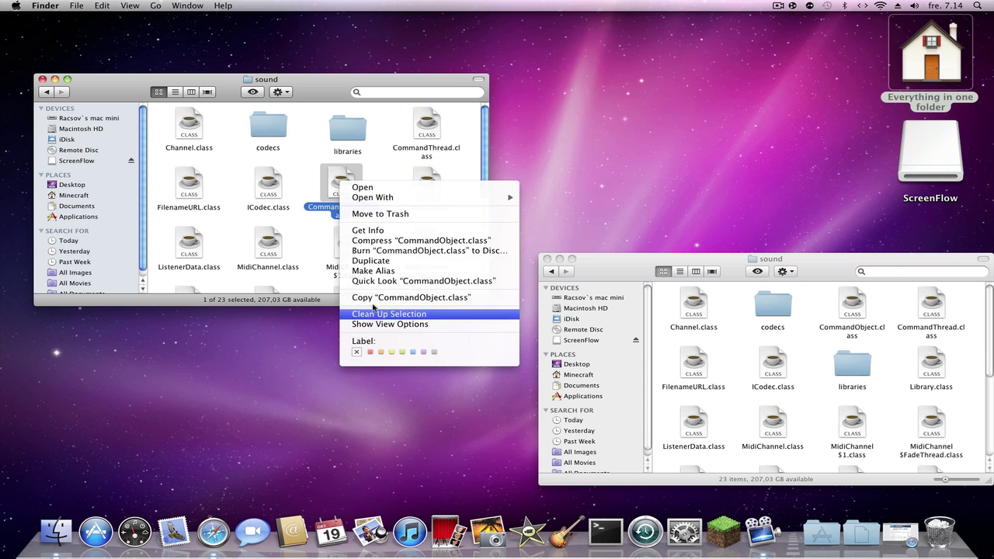
{"action": "left_click", "coordinate": [373, 313]}
{"action": "left_click", "coordinate": [404, 202]}
{"action": "right_click", "coordinate": [351, 124]}
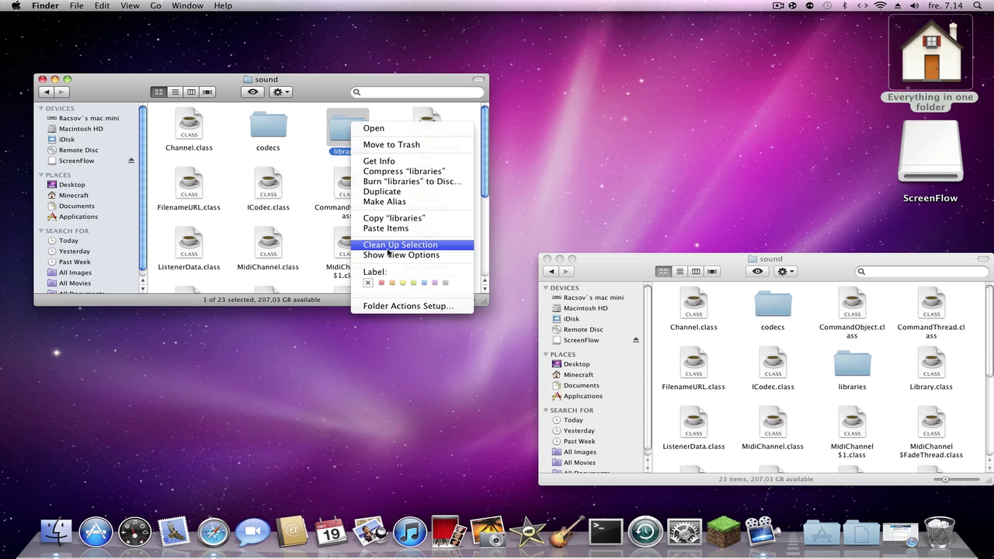
{"action": "left_click", "coordinate": [390, 245]}
{"action": "left_click", "coordinate": [382, 183]}
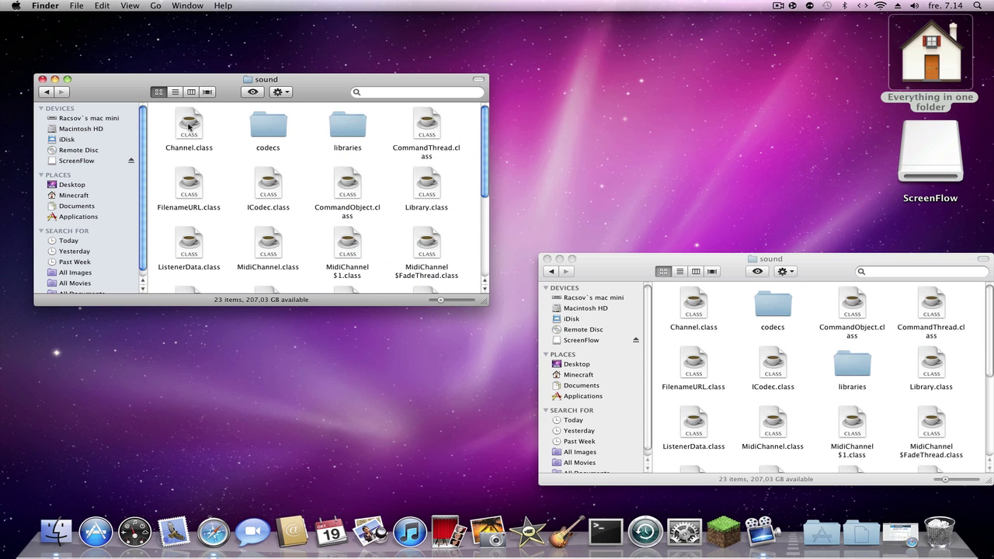
{"action": "left_click_drag", "start_coordinate": [188, 124], "coordinate": [222, 185]}
{"action": "left_click_drag", "start_coordinate": [433, 127], "coordinate": [385, 200]}
{"action": "left_click", "coordinate": [159, 184]}
Step: Copy the 21 sound class files into the other sound folder, replacing all existing files
{"action": "left_click_drag", "start_coordinate": [160, 185], "coordinate": [502, 391]}
{"action": "right_click", "coordinate": [443, 230]}
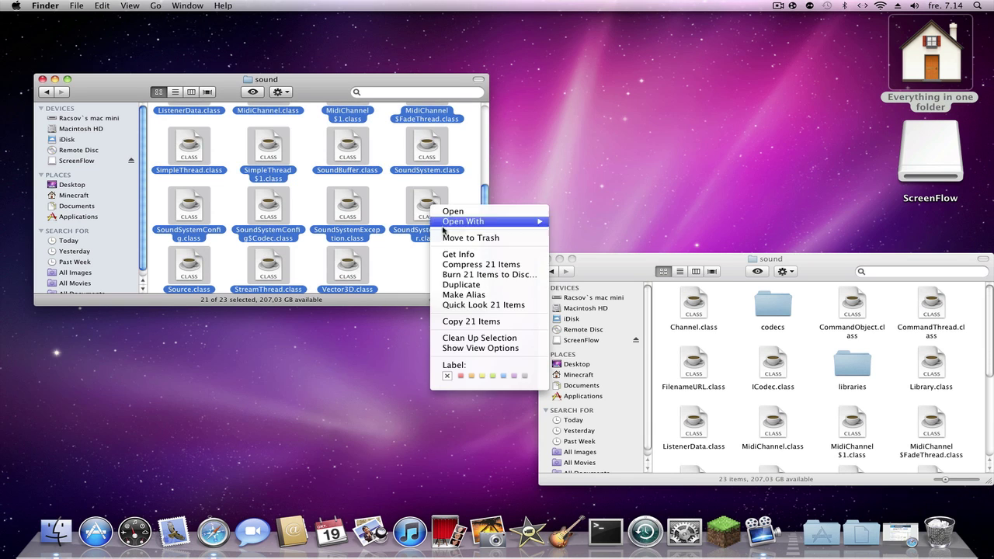
{"action": "left_click", "coordinate": [470, 321]}
{"action": "right_click", "coordinate": [729, 356]}
{"action": "left_click", "coordinate": [763, 394]}
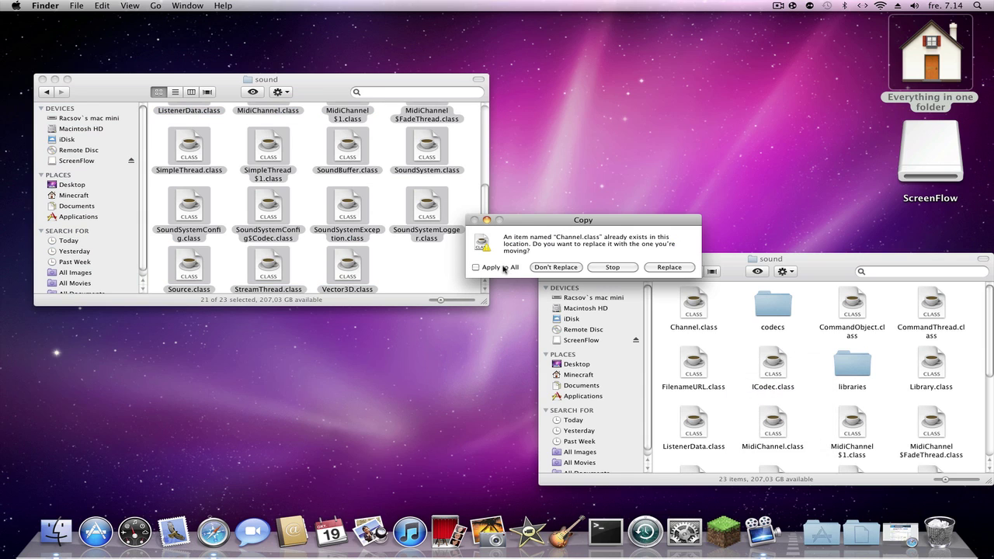
{"action": "left_click", "coordinate": [504, 269]}
{"action": "left_click", "coordinate": [678, 269]}
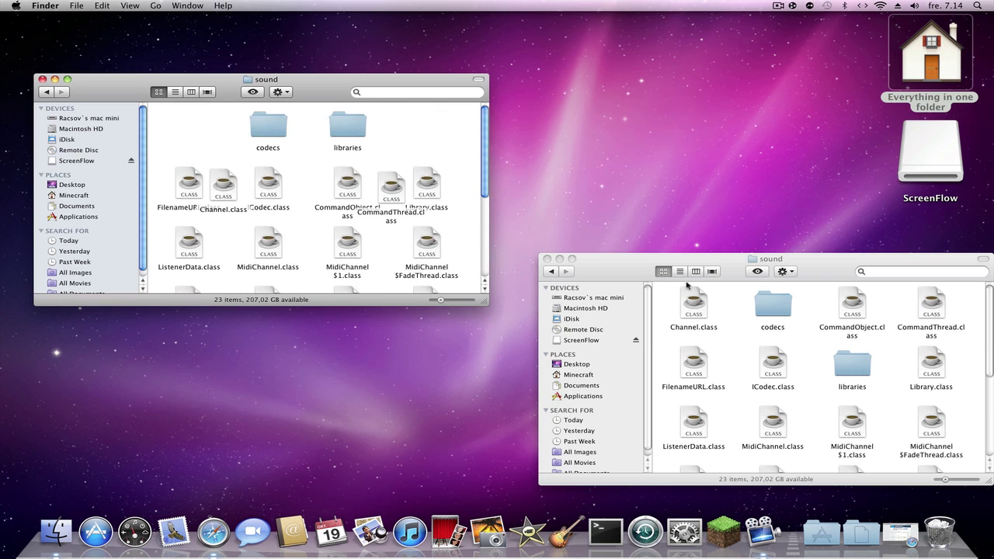
Step: Copy the three codec class files into the other codecs folder, replacing duplicates
{"action": "double_click", "coordinate": [270, 129]}
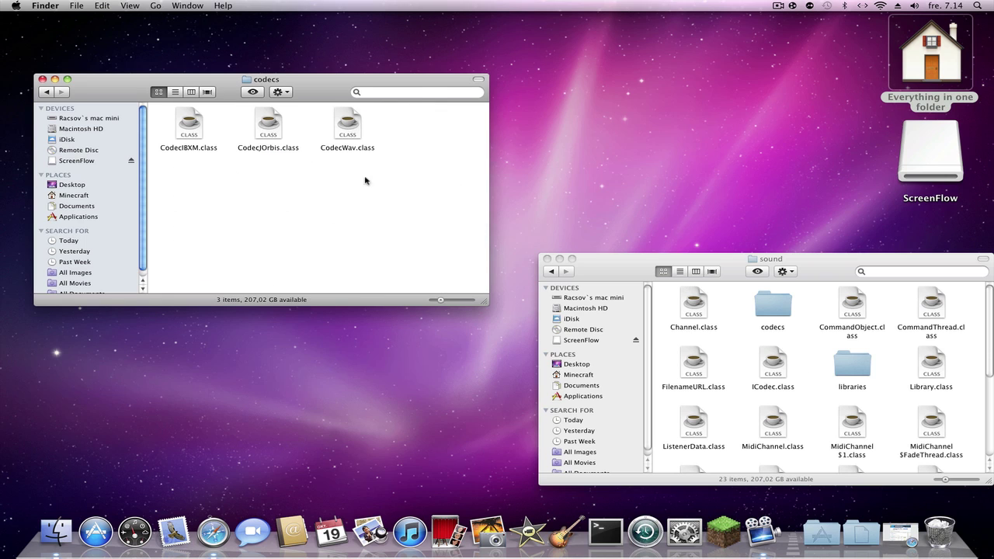
{"action": "double_click", "coordinate": [773, 310]}
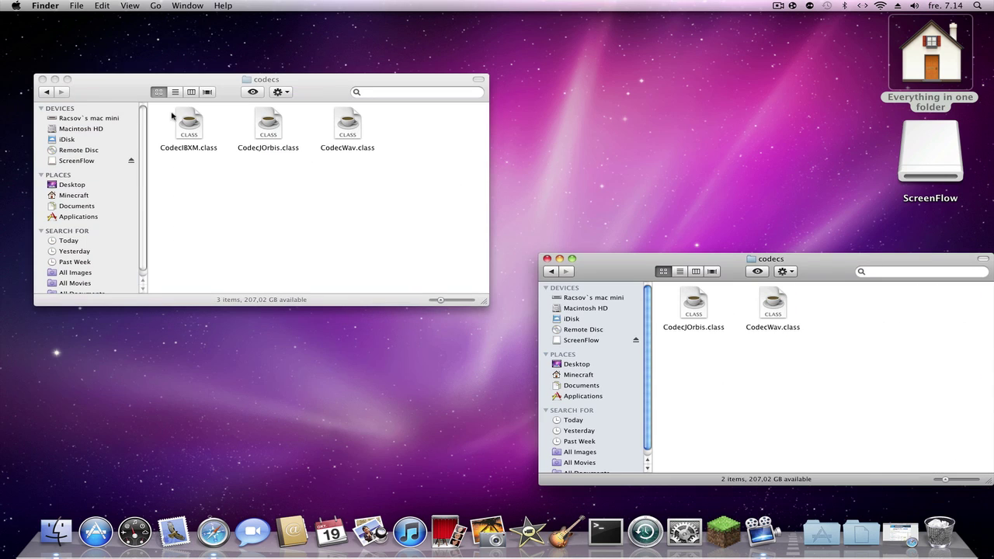
{"action": "left_click_drag", "start_coordinate": [172, 116], "coordinate": [408, 167]}
{"action": "right_click", "coordinate": [327, 122]}
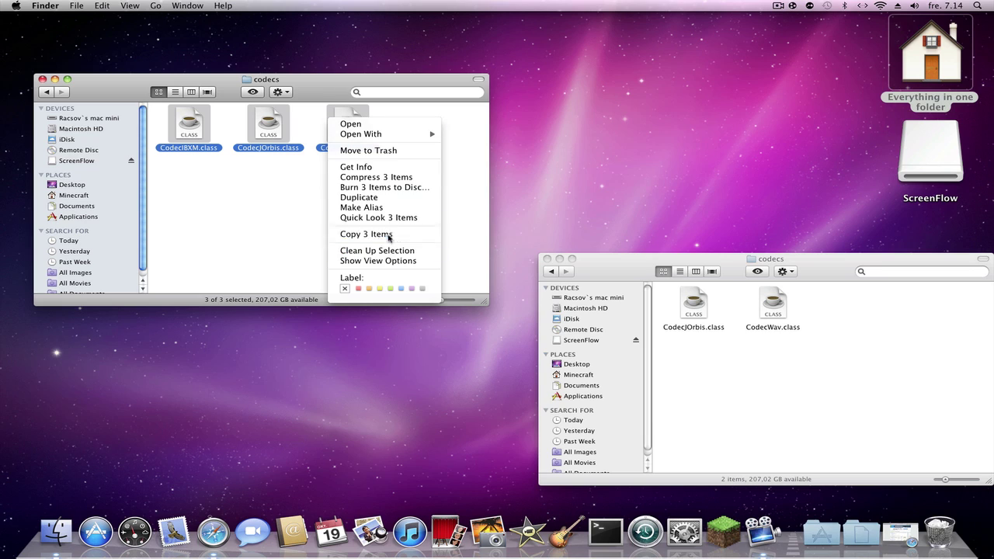
{"action": "left_click", "coordinate": [353, 234]}
{"action": "right_click", "coordinate": [823, 317]}
{"action": "left_click", "coordinate": [845, 356]}
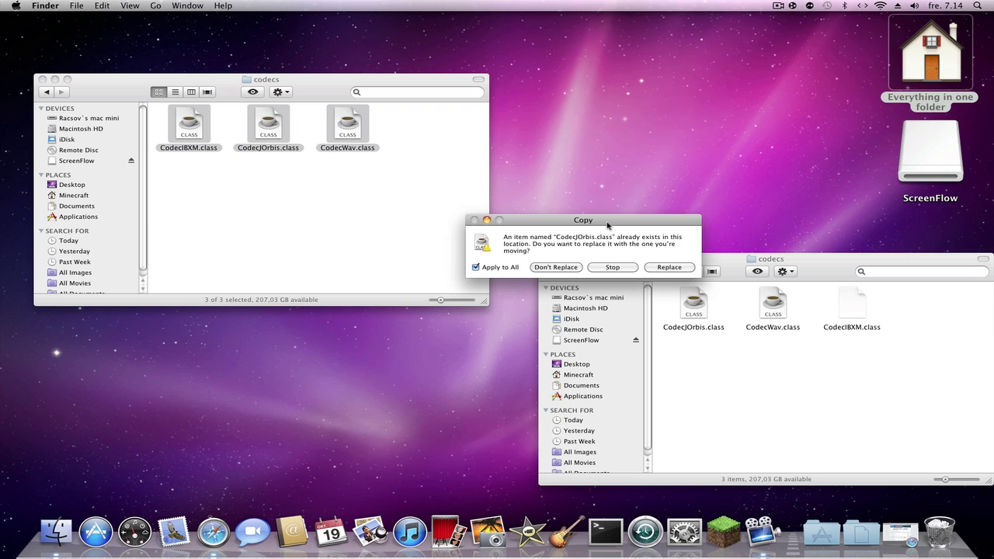
{"action": "left_click_drag", "start_coordinate": [608, 224], "coordinate": [597, 226]}
{"action": "left_click", "coordinate": [658, 270]}
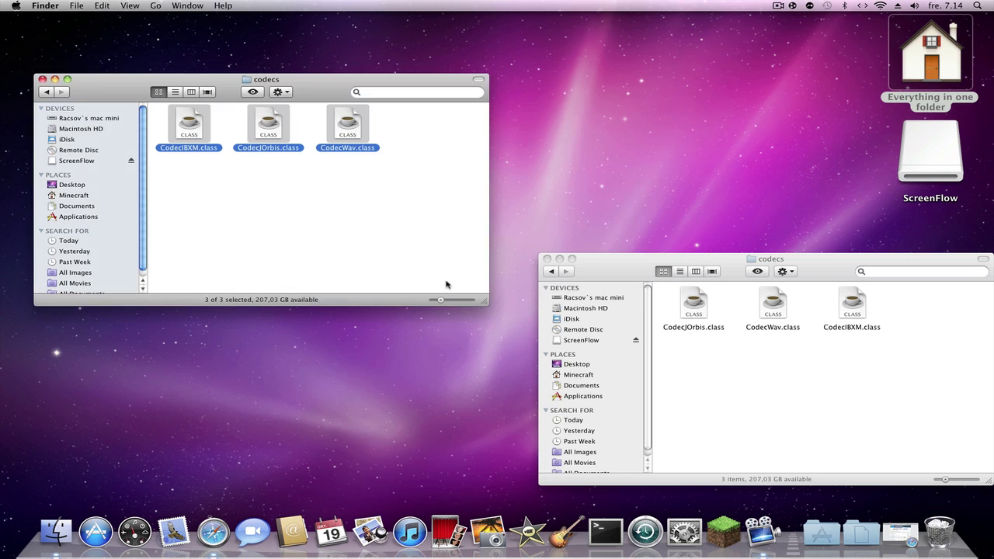
Step: Return to sound in both windows and open each libraries folder
{"action": "left_click", "coordinate": [46, 92]}
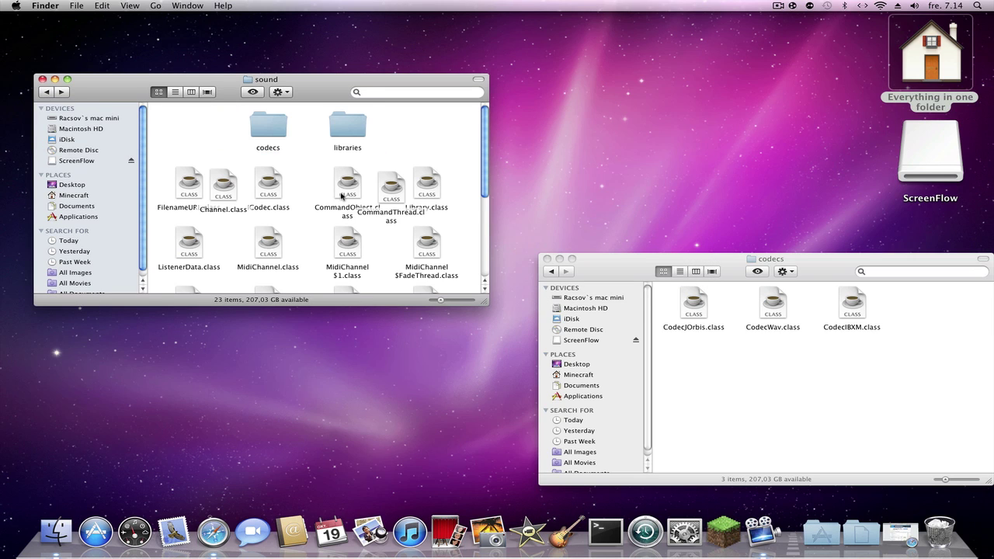
{"action": "left_click", "coordinate": [551, 271]}
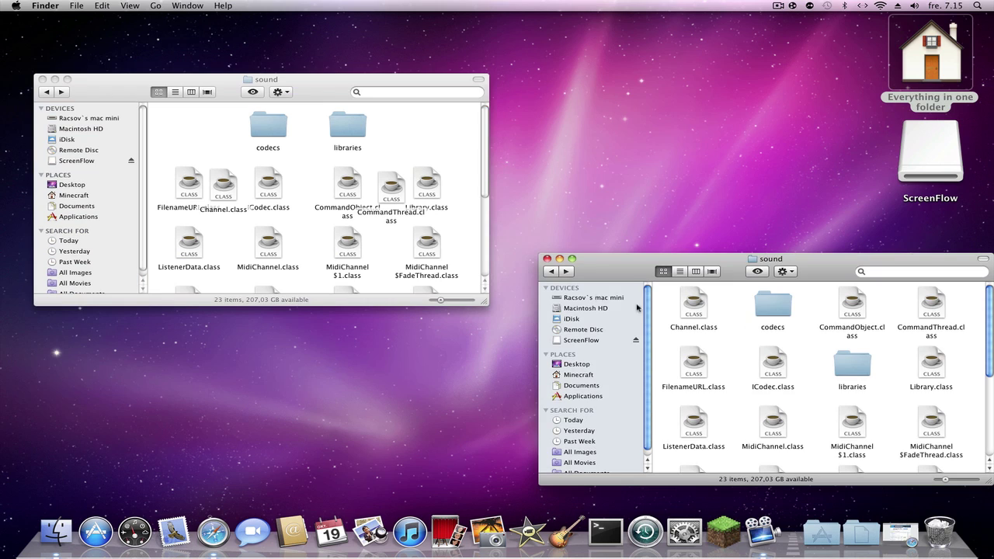
{"action": "double_click", "coordinate": [850, 371]}
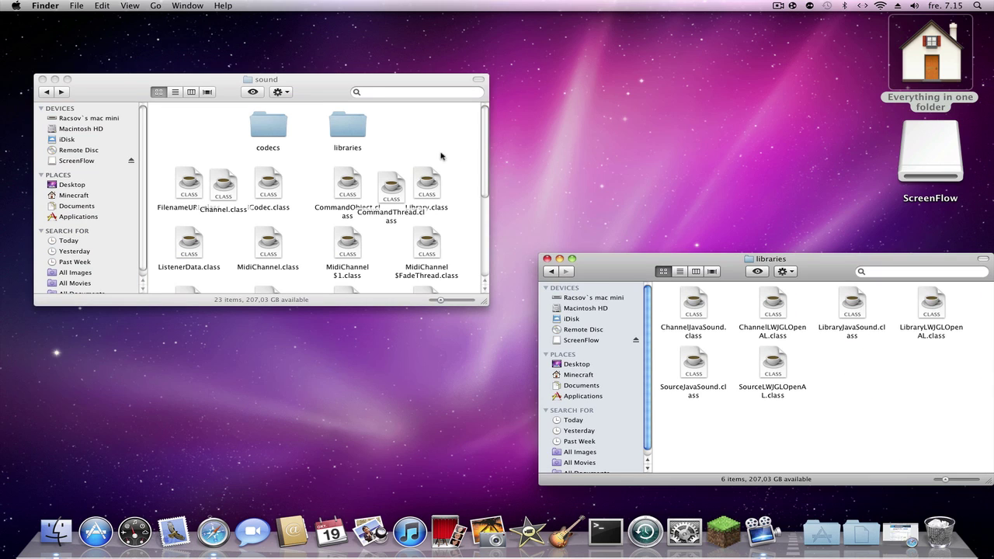
{"action": "left_click", "coordinate": [362, 130]}
{"action": "double_click", "coordinate": [362, 130]}
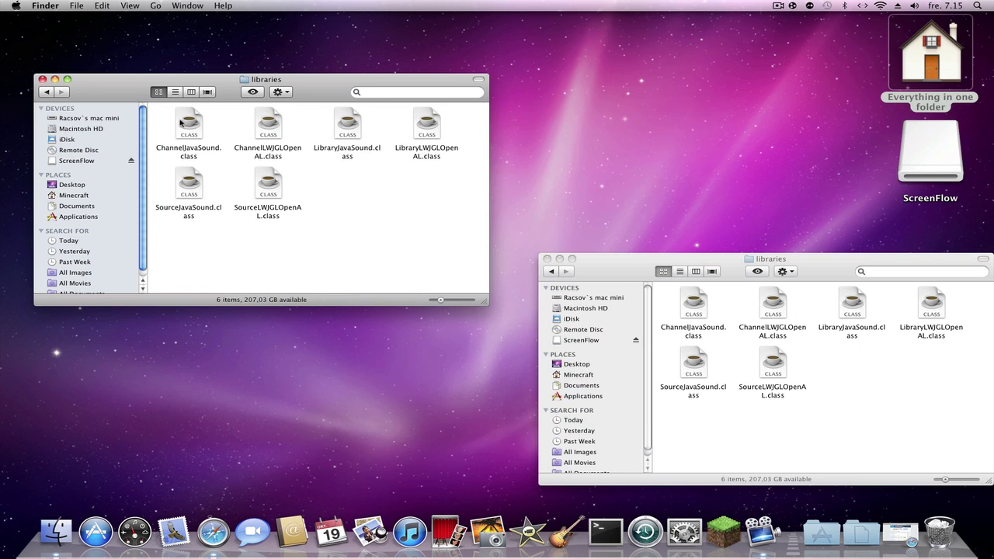
Step: Copy the six library class files into the other libraries folder, replacing all existing ones
{"action": "left_click_drag", "start_coordinate": [152, 106], "coordinate": [437, 244]}
{"action": "right_click", "coordinate": [429, 137]}
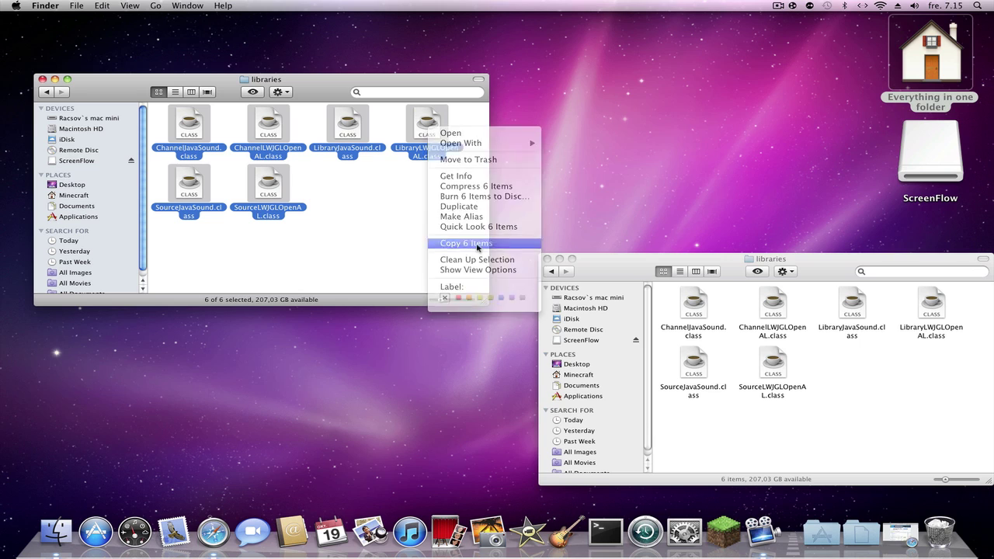
{"action": "left_click", "coordinate": [476, 248]}
{"action": "right_click", "coordinate": [784, 337]}
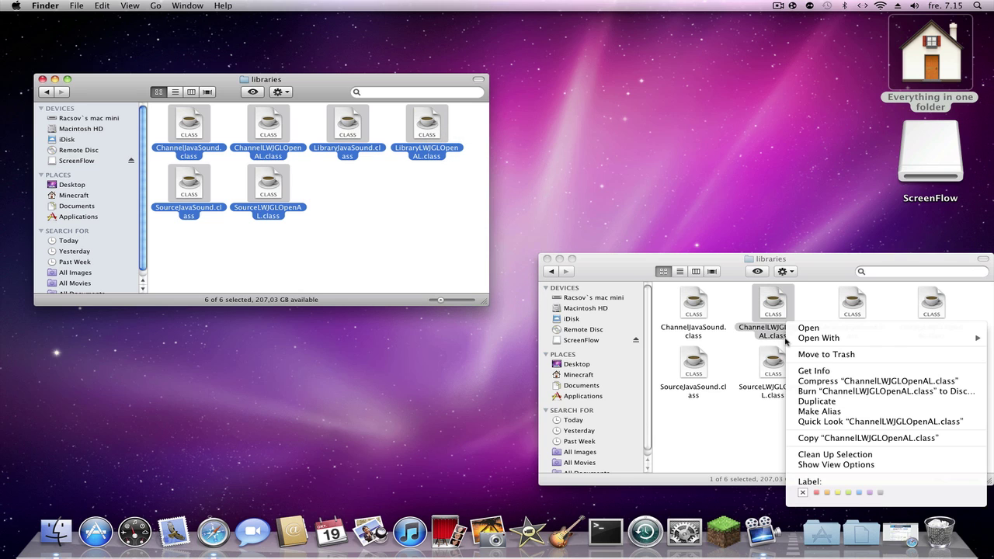
{"action": "left_click", "coordinate": [829, 309]}
{"action": "left_click", "coordinate": [826, 342]}
{"action": "right_click", "coordinate": [824, 349]}
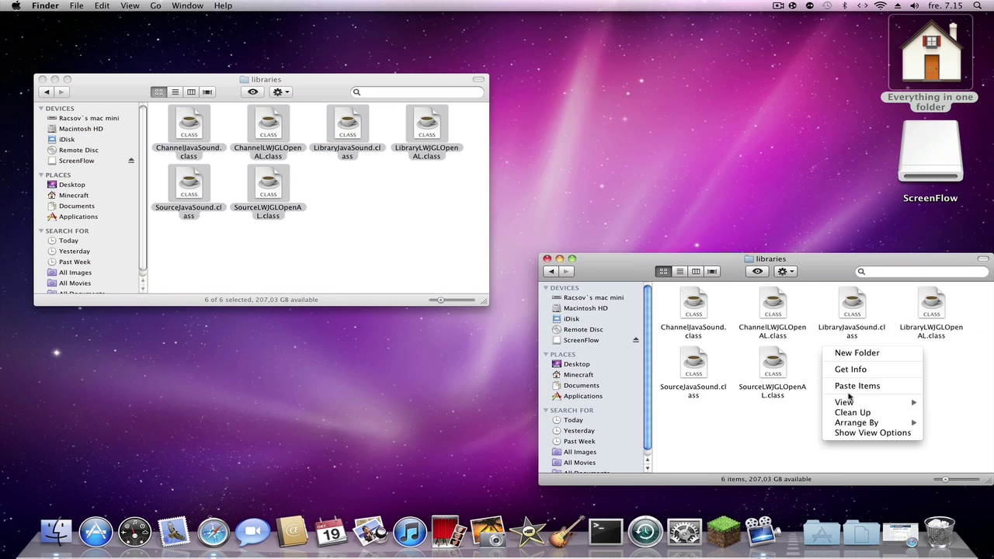
{"action": "left_click", "coordinate": [852, 386]}
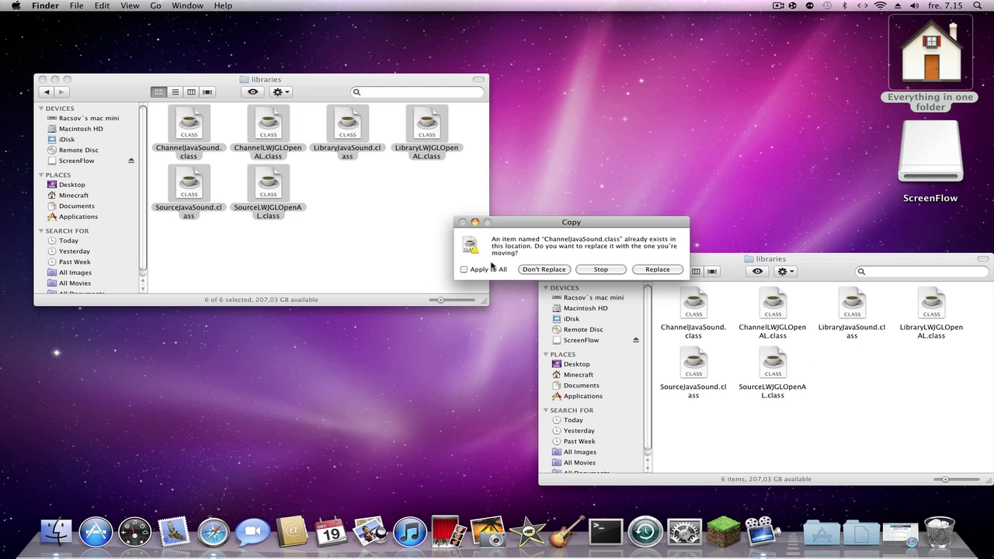
{"action": "left_click", "coordinate": [491, 269]}
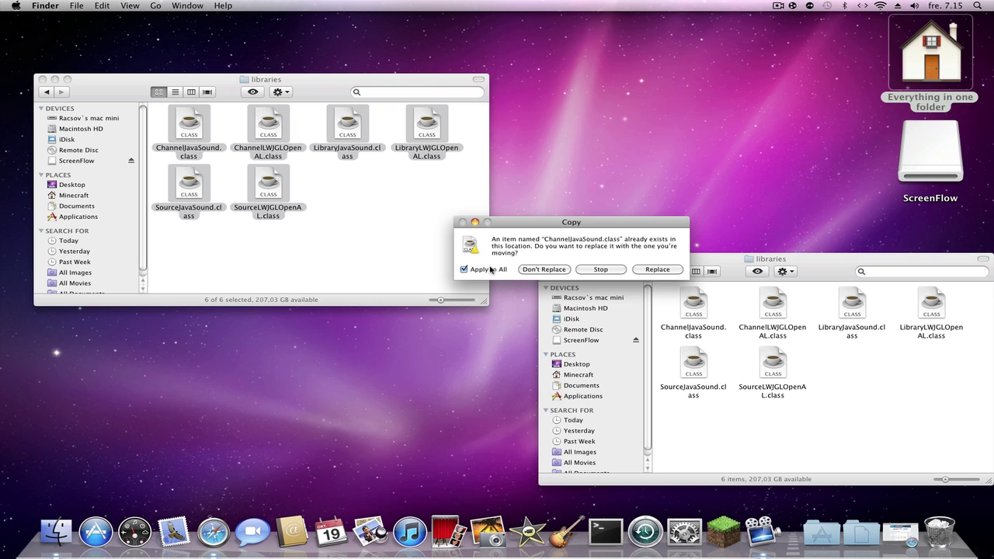
{"action": "left_click", "coordinate": [657, 270]}
{"action": "left_click", "coordinate": [332, 113]}
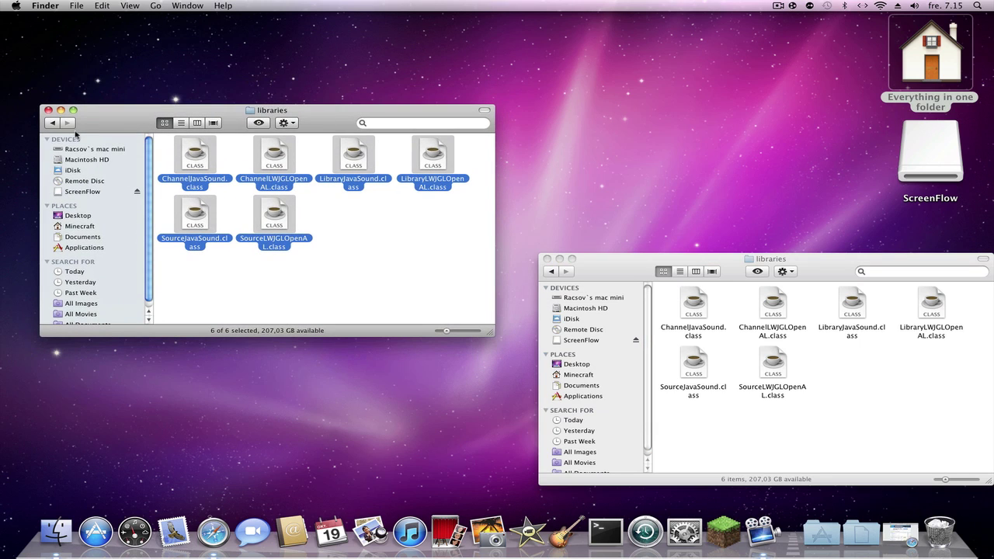
{"action": "left_click", "coordinate": [53, 123]}
Step: Return to minecraftforge-universal-4 in one window and the top of minecraft.jar in the other
{"action": "left_click", "coordinate": [53, 123]}
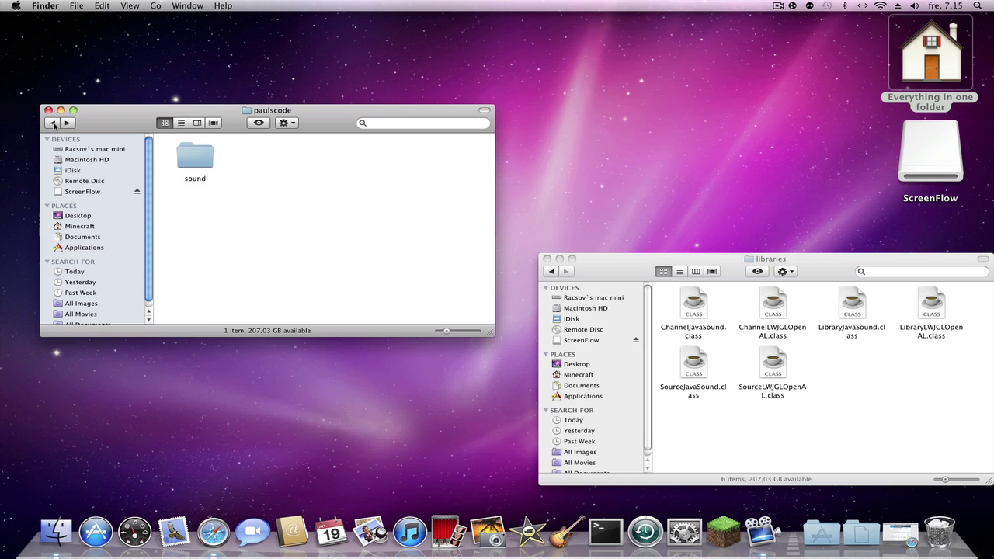
{"action": "left_click", "coordinate": [53, 123]}
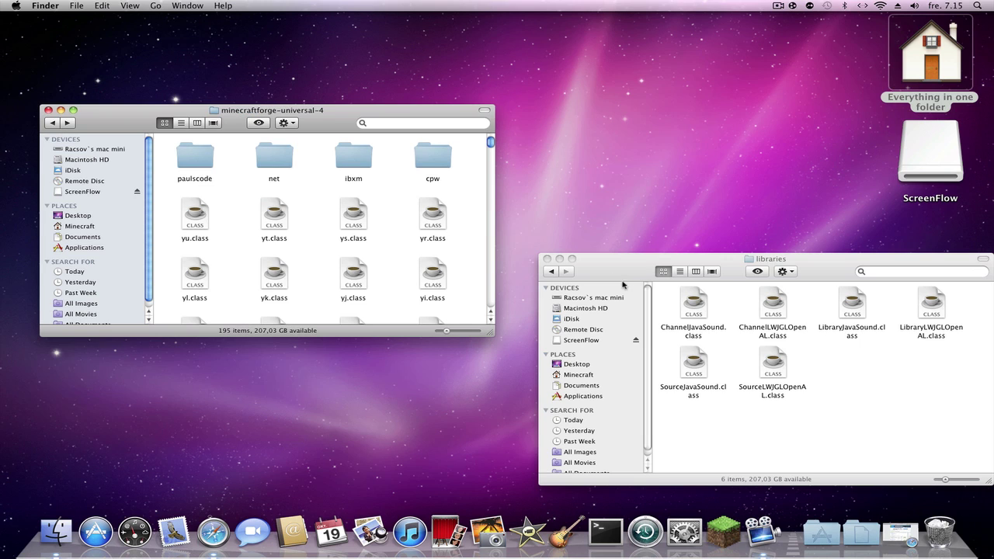
{"action": "left_click", "coordinate": [565, 269]}
{"action": "left_click", "coordinate": [557, 271]}
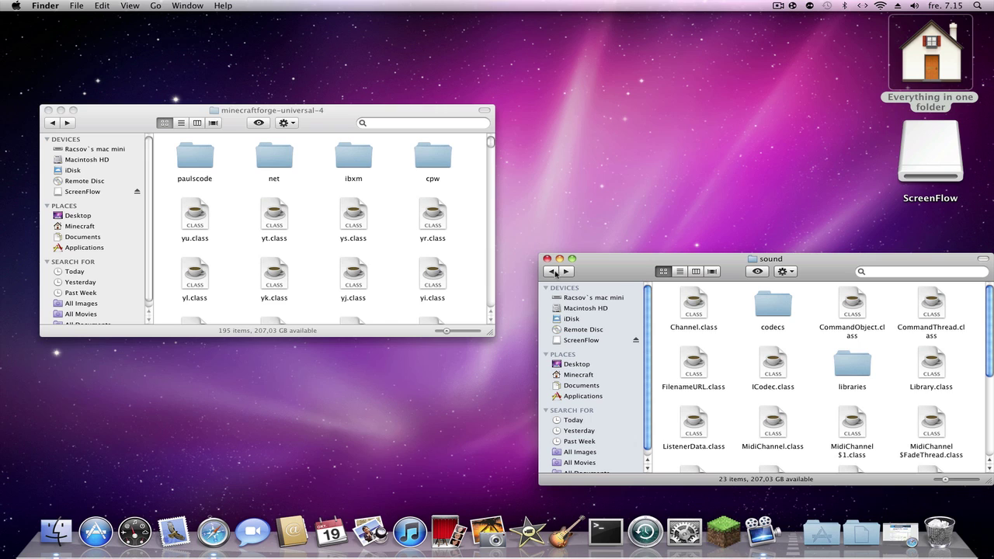
{"action": "left_click", "coordinate": [556, 271]}
{"action": "left_click", "coordinate": [556, 271]}
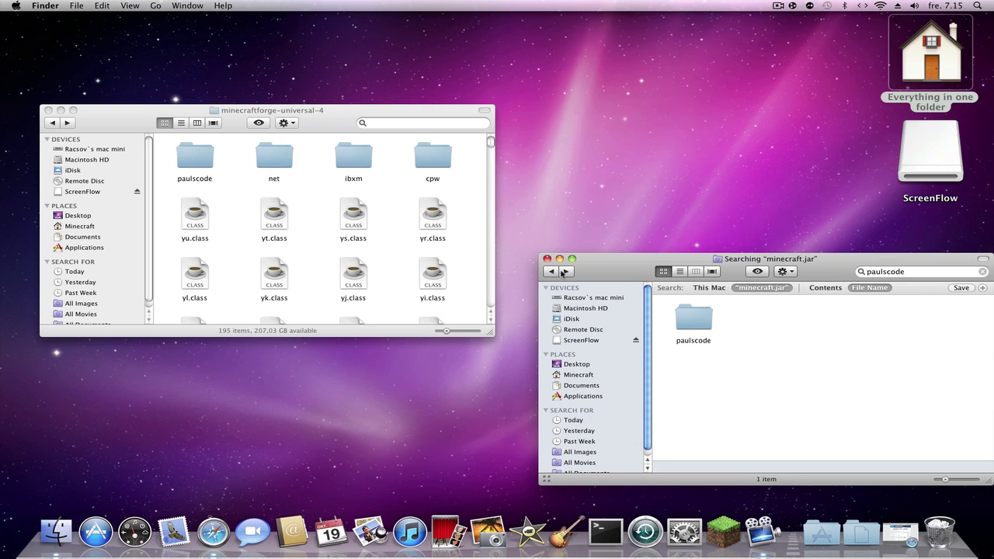
{"action": "left_click", "coordinate": [559, 271]}
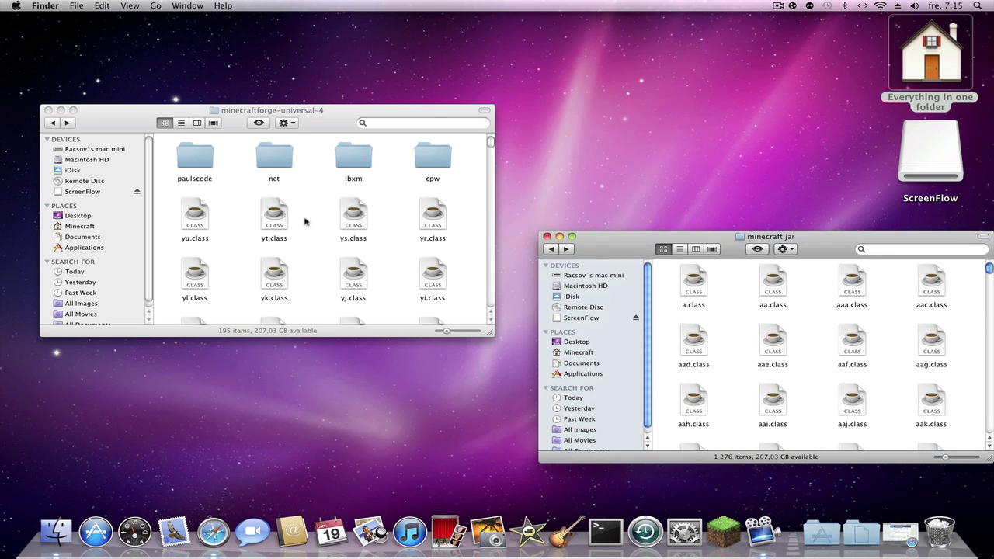
Step: Open the net folder in both windows, sorting minecraft.jar by Date Created
{"action": "left_click", "coordinate": [281, 159]}
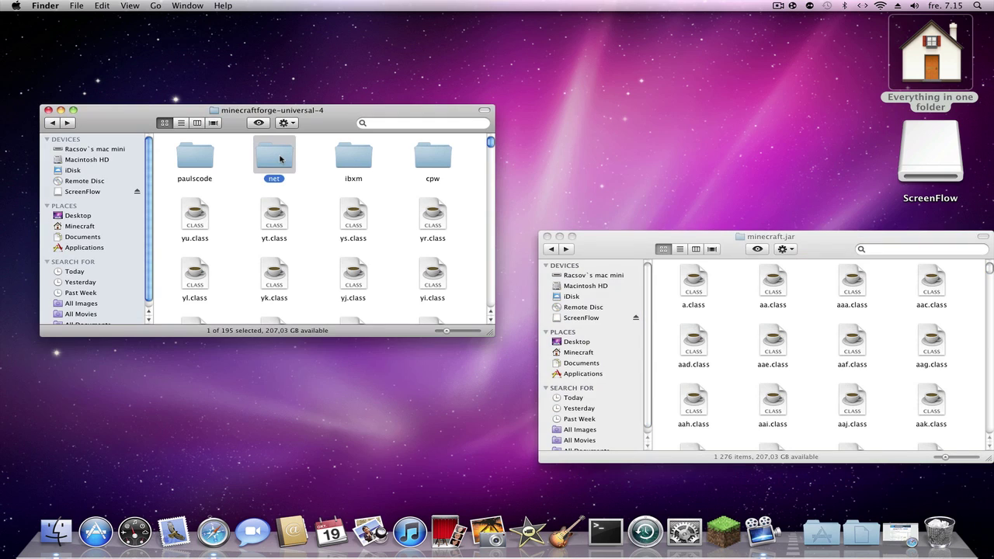
{"action": "double_click", "coordinate": [280, 159]}
{"action": "left_click", "coordinate": [893, 250]}
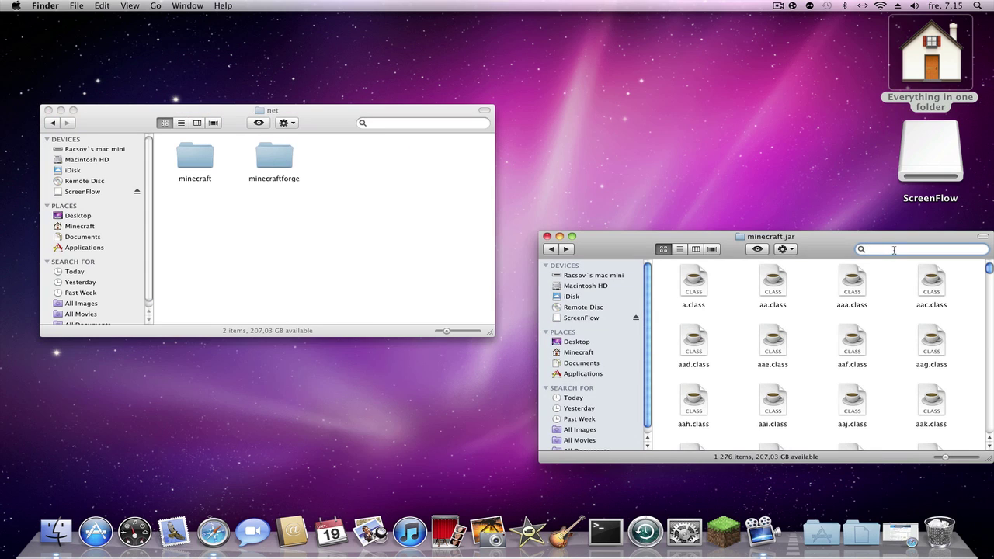
{"action": "right_click", "coordinate": [807, 328]}
{"action": "mouse_move", "coordinate": [848, 400]}
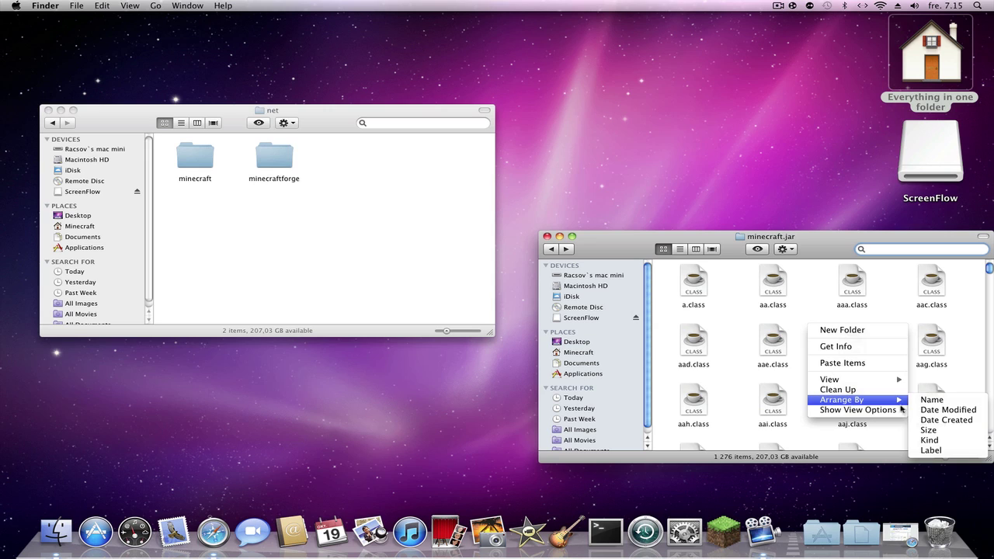
{"action": "left_click", "coordinate": [944, 420]}
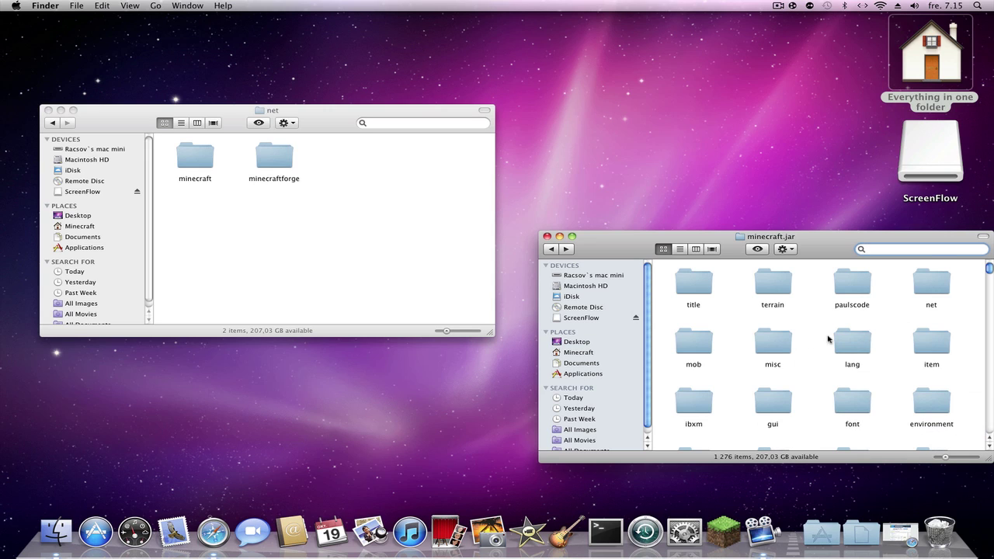
{"action": "double_click", "coordinate": [932, 286]}
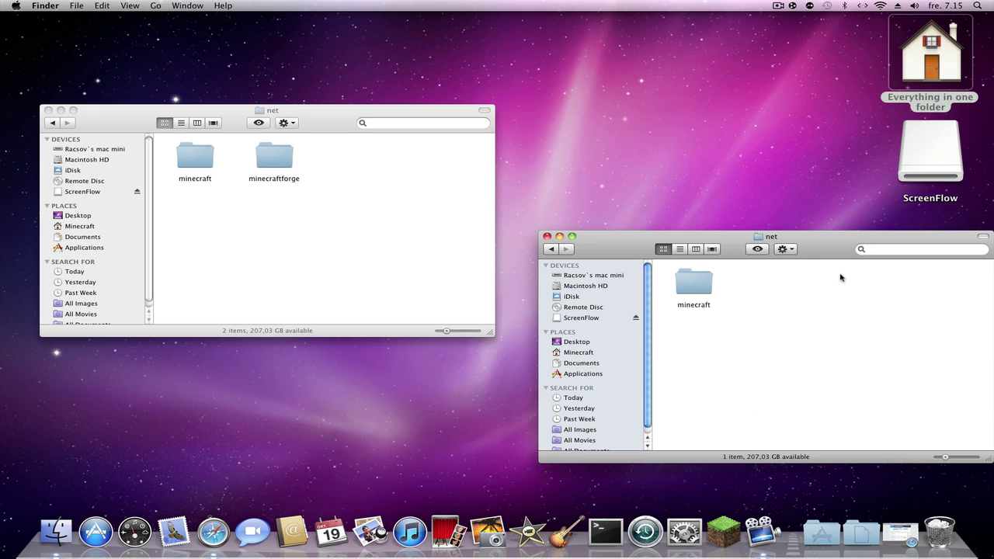
Step: Copy the minecraftforge folder into minecraft.jar's net folder
{"action": "left_click", "coordinate": [812, 229]}
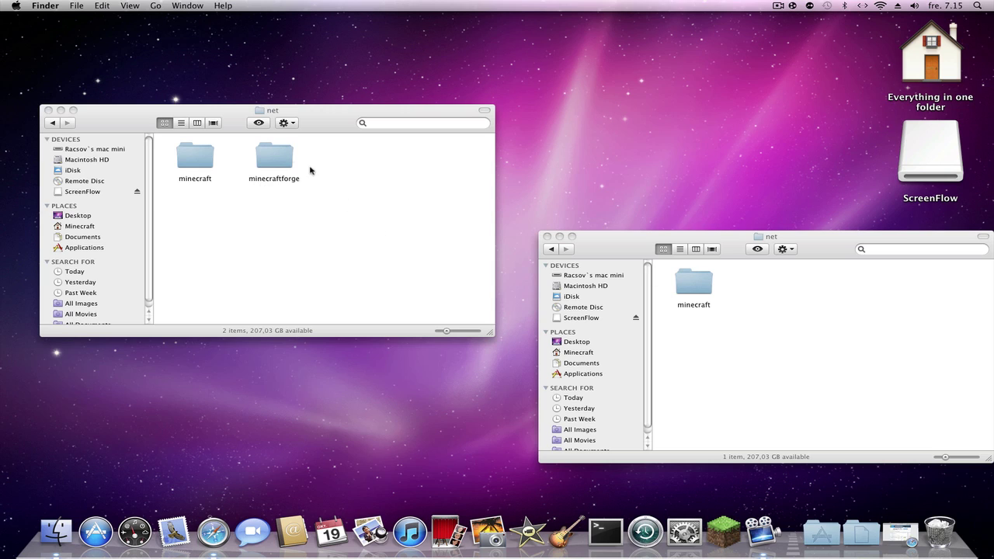
{"action": "right_click", "coordinate": [285, 152]}
{"action": "left_click", "coordinate": [341, 244]}
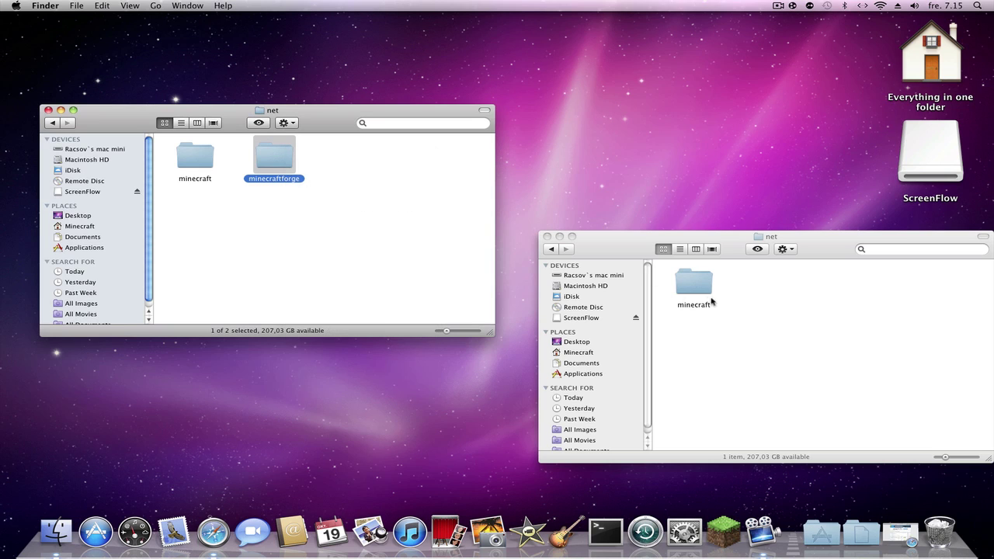
{"action": "right_click", "coordinate": [758, 280]}
{"action": "left_click", "coordinate": [780, 317]}
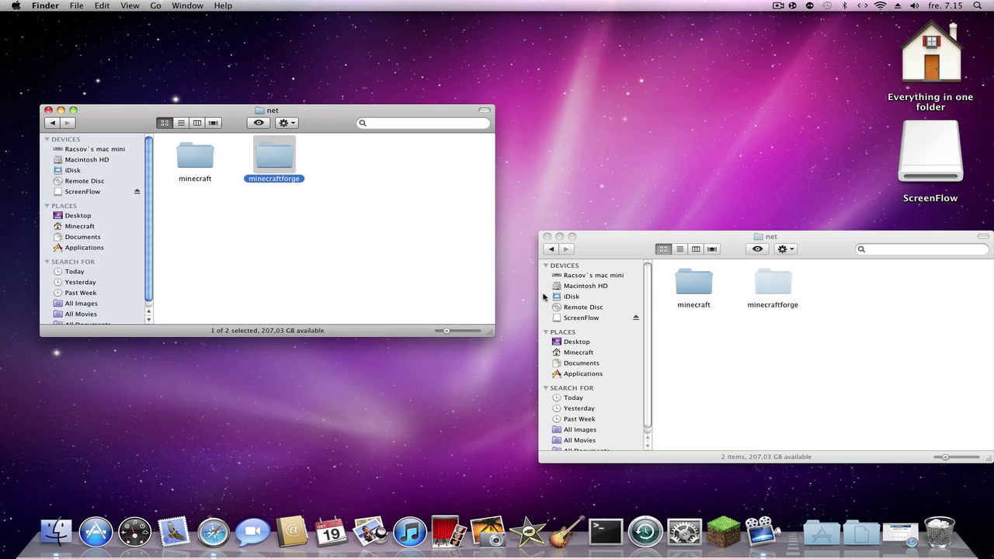
Step: Open minecraft › client in both the Forge files and minecraft.jar
{"action": "double_click", "coordinate": [694, 284]}
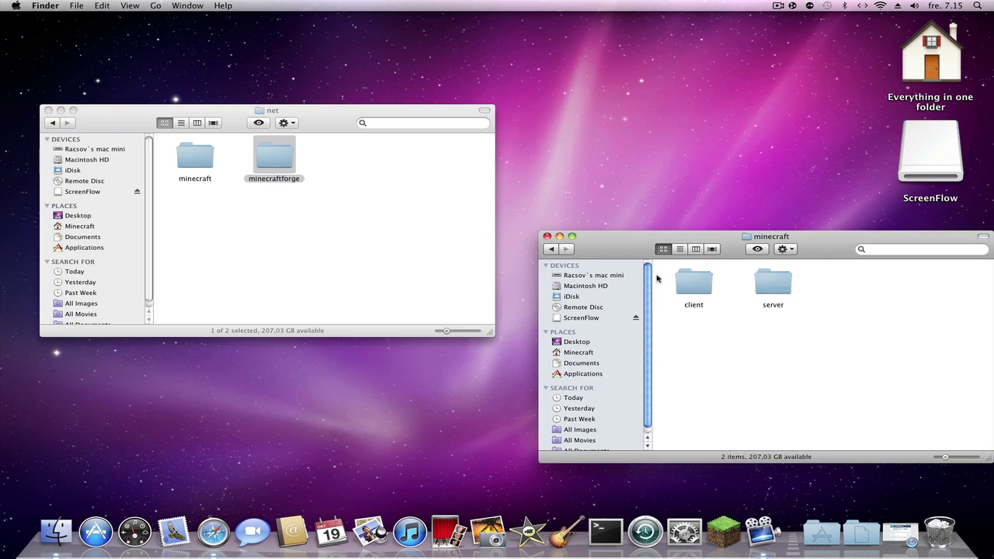
{"action": "double_click", "coordinate": [203, 157]}
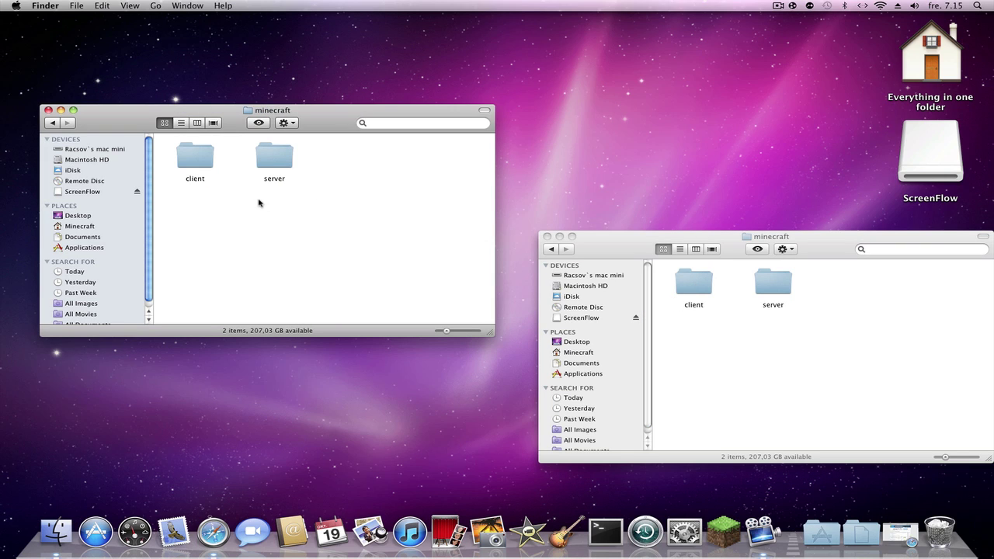
{"action": "double_click", "coordinate": [194, 161]}
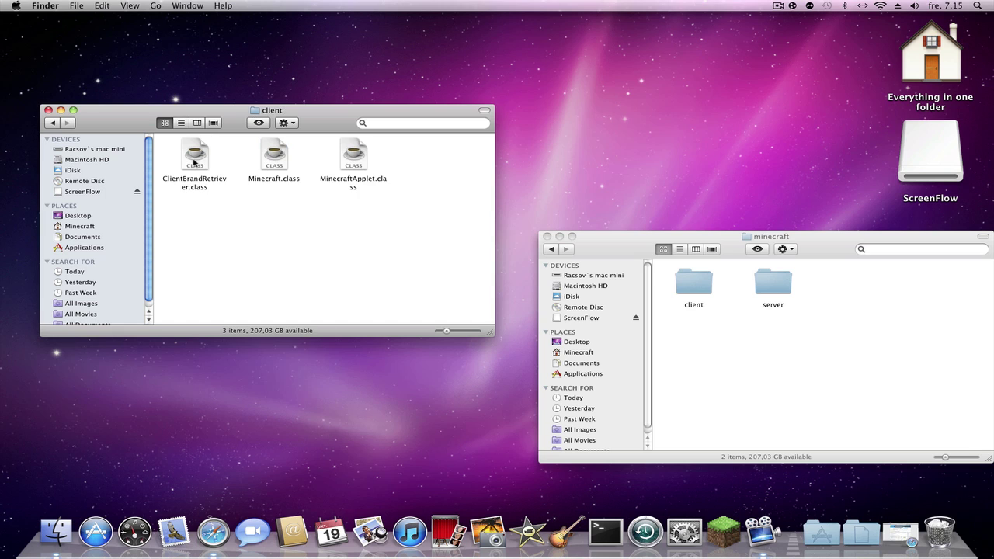
{"action": "double_click", "coordinate": [693, 284]}
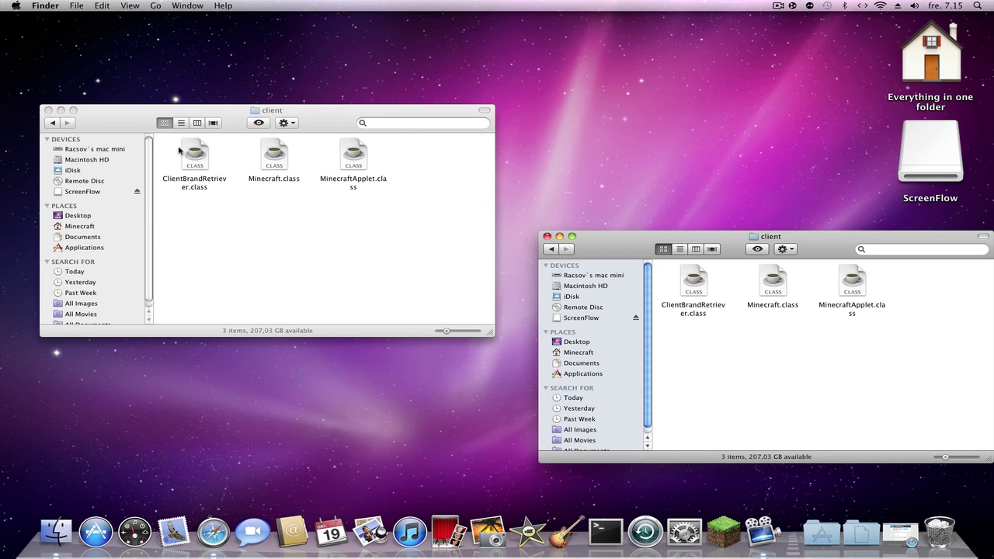
Step: Copy the three Forge client class files into minecraft.jar's client folder, replacing all existing ones
{"action": "left_click_drag", "start_coordinate": [177, 149], "coordinate": [435, 210]}
{"action": "right_click", "coordinate": [361, 165]}
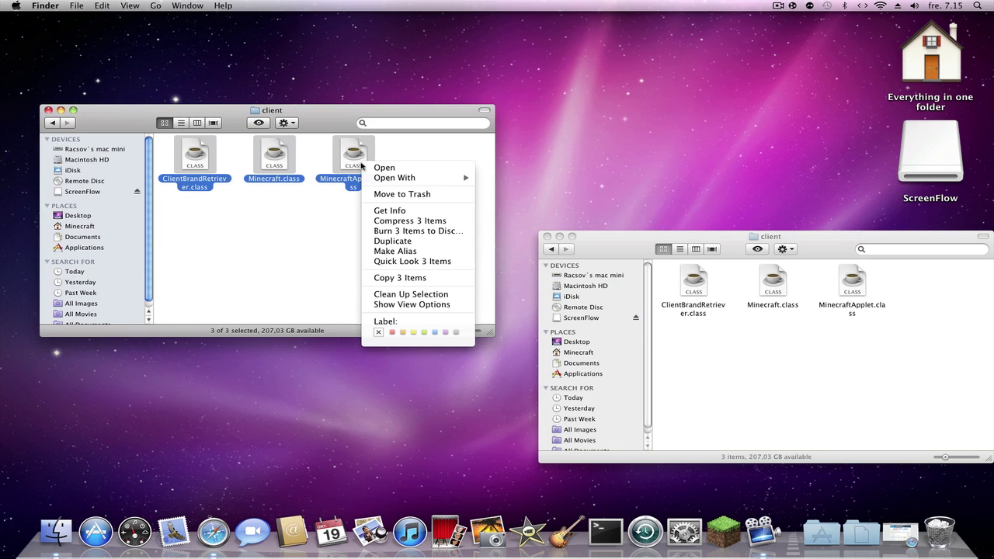
{"action": "left_click", "coordinate": [400, 277]}
{"action": "right_click", "coordinate": [728, 326]}
{"action": "left_click", "coordinate": [746, 362]}
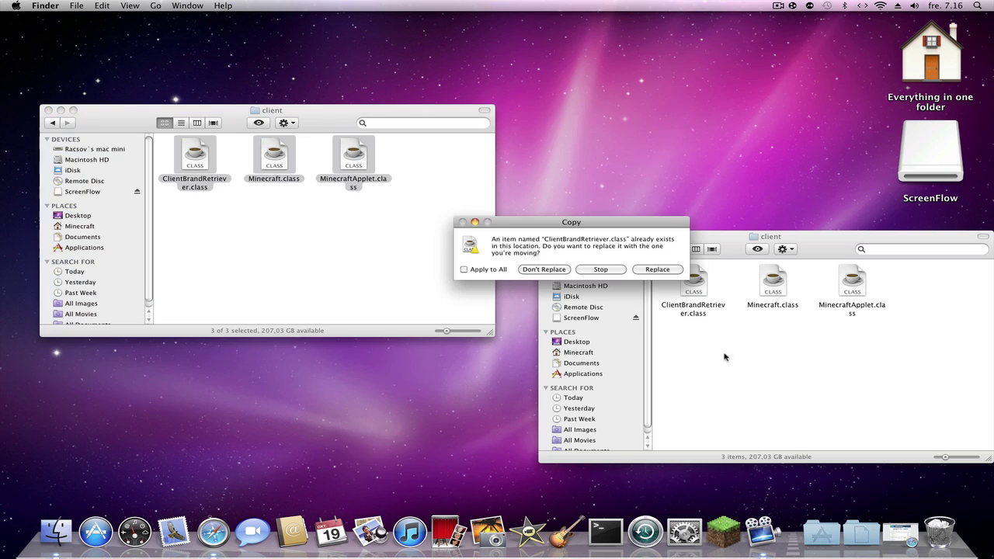
{"action": "left_click", "coordinate": [464, 268]}
{"action": "left_click", "coordinate": [657, 268]}
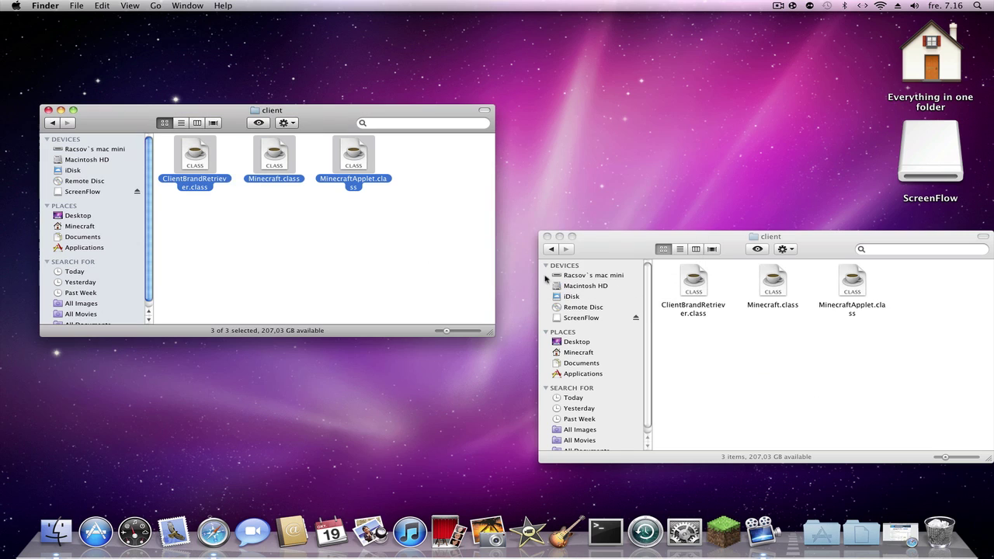
{"action": "left_click", "coordinate": [55, 123]}
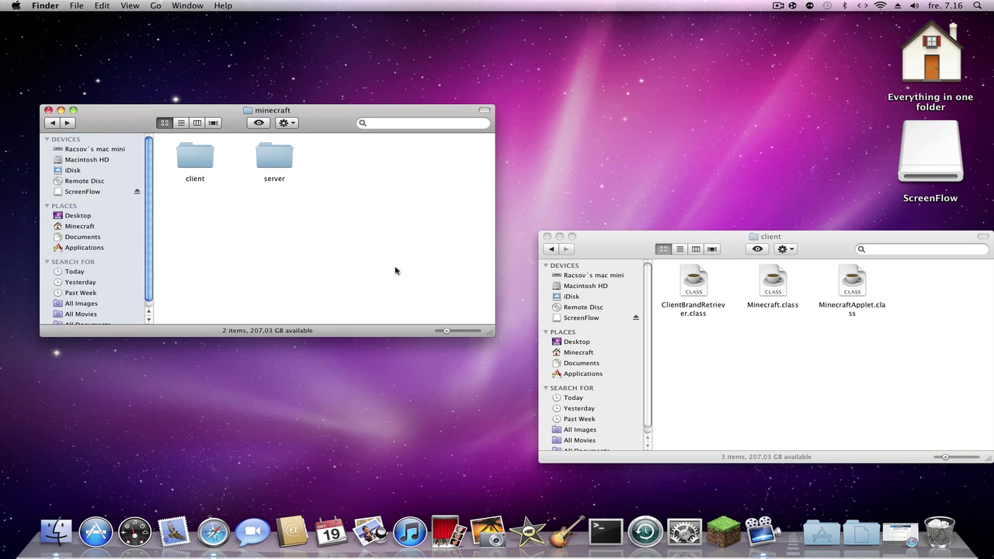
Step: Open the server folder in both the Forge files and minecraft.jar windows
{"action": "left_click", "coordinate": [548, 250]}
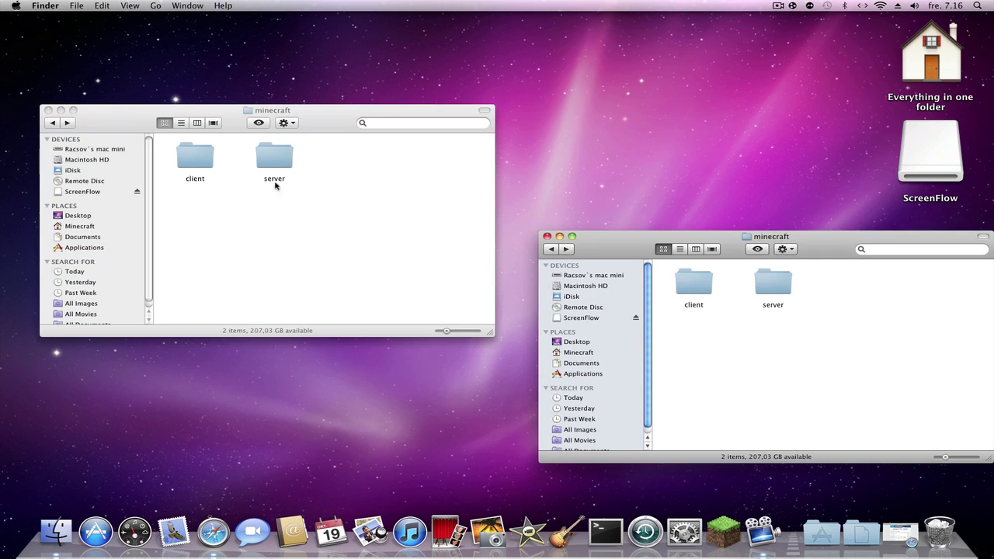
{"action": "left_click", "coordinate": [278, 159]}
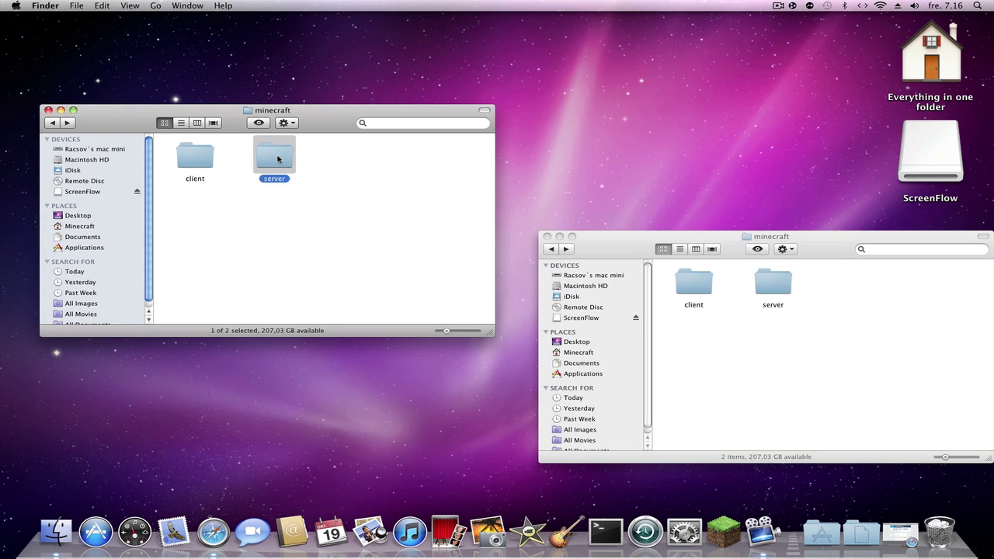
{"action": "double_click", "coordinate": [278, 159]}
{"action": "double_click", "coordinate": [781, 280]}
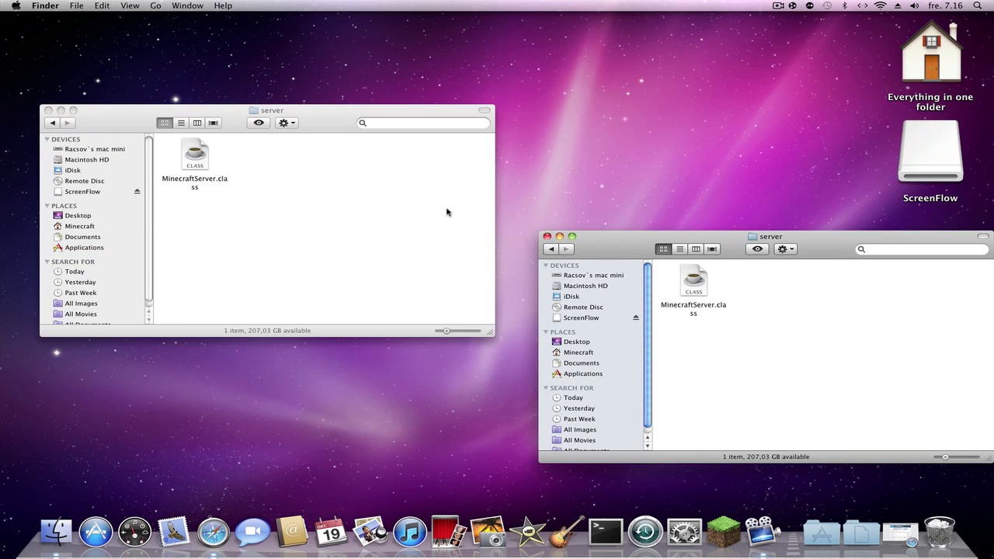
{"action": "left_click", "coordinate": [154, 149]}
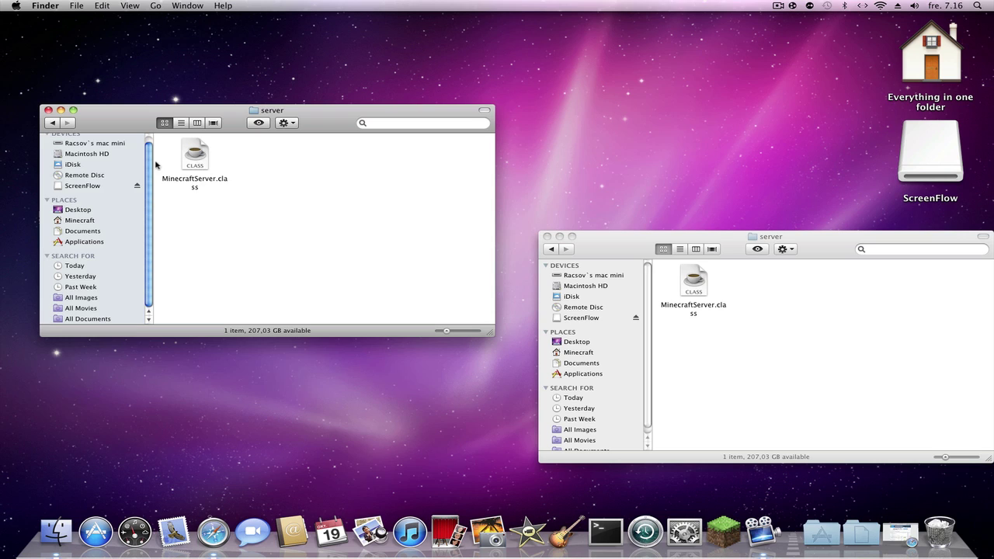
{"action": "scroll", "coordinate": [151, 146], "scroll_direction": "up", "scroll_amount": 1}
Step: Copy the Forge MinecraftServer.class into minecraft.jar's server folder, replacing the older one
{"action": "left_click", "coordinate": [186, 155]}
{"action": "right_click", "coordinate": [194, 156]}
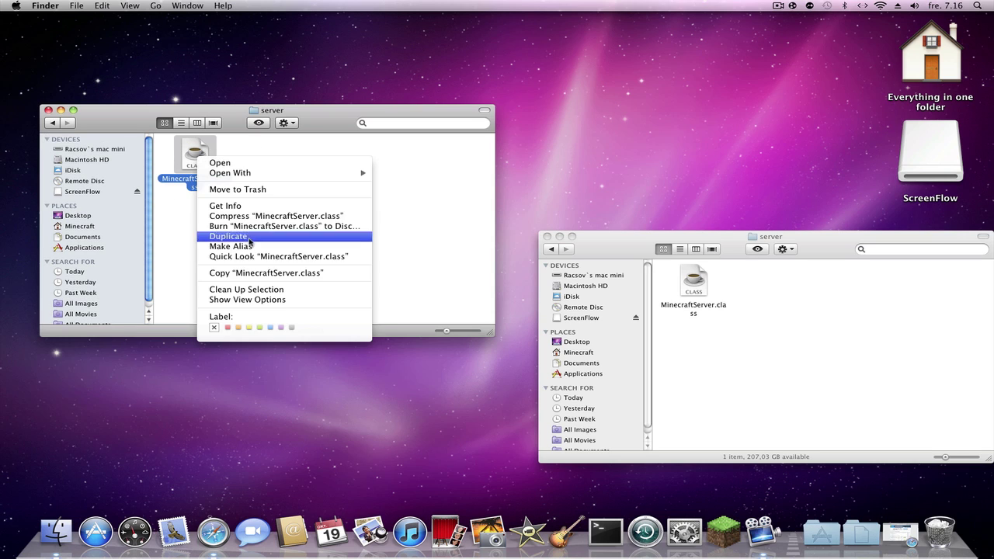
{"action": "left_click", "coordinate": [264, 273]}
{"action": "right_click", "coordinate": [754, 288]}
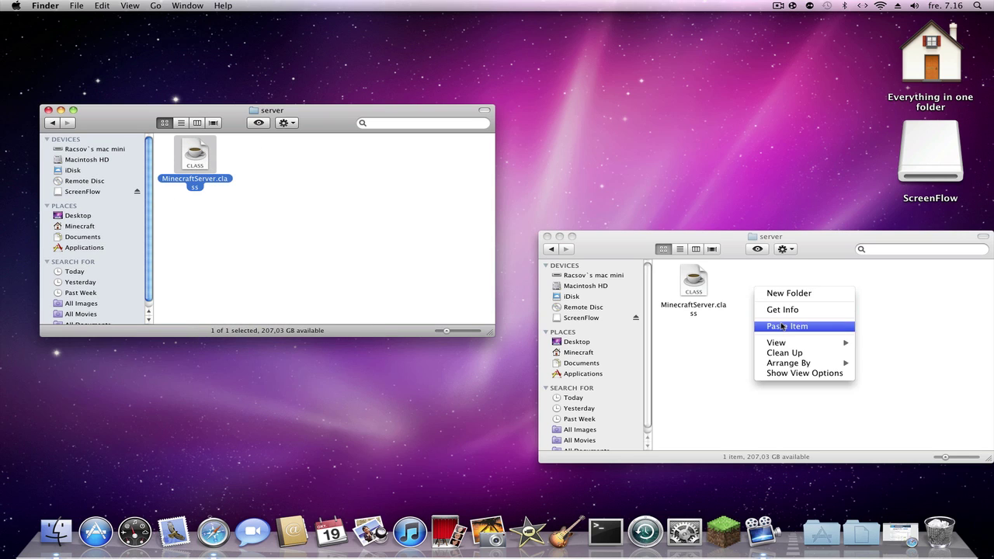
{"action": "left_click", "coordinate": [783, 326]}
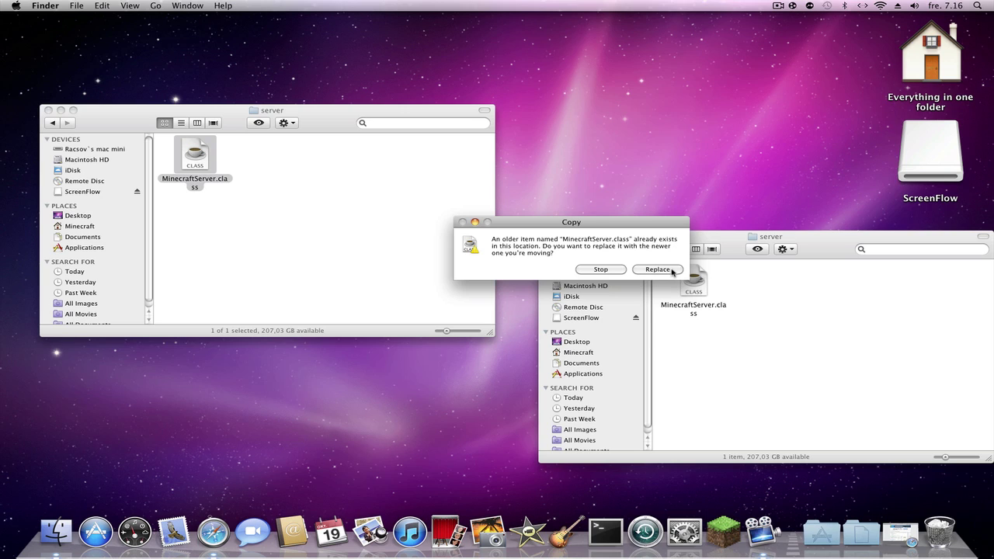
{"action": "left_click", "coordinate": [658, 270]}
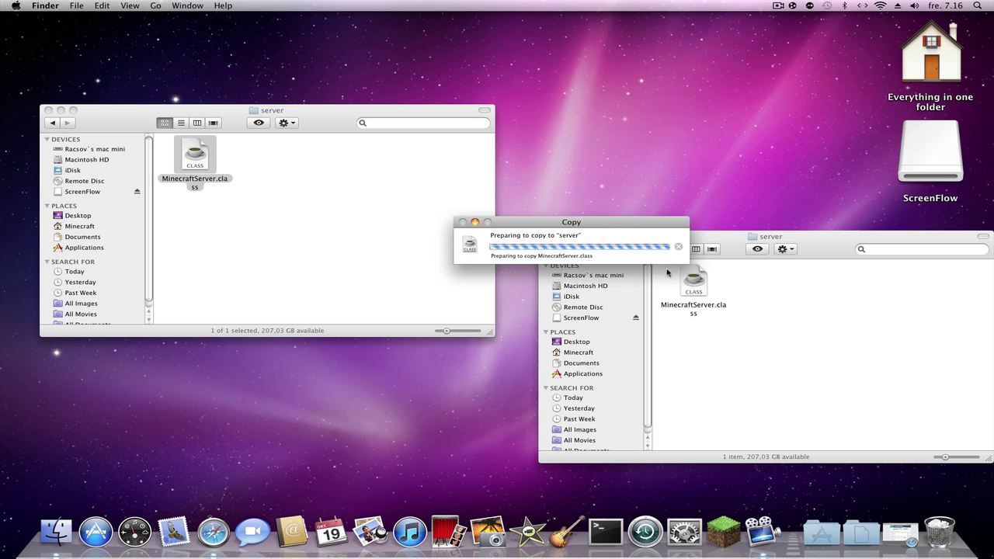
{"action": "left_click", "coordinate": [493, 261]}
Step: Navigate both windows back up to their net folders
{"action": "left_click", "coordinate": [53, 122]}
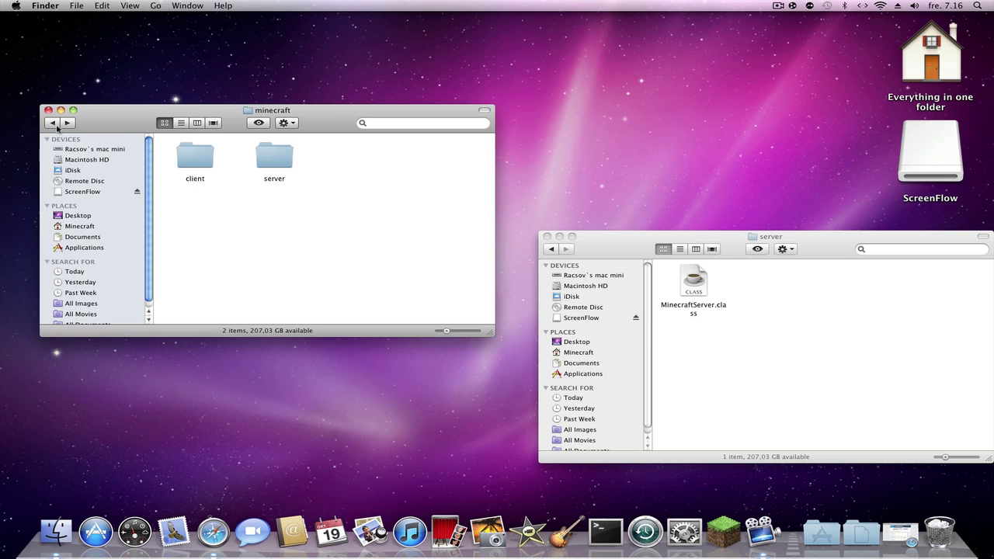
{"action": "left_click", "coordinate": [53, 123]}
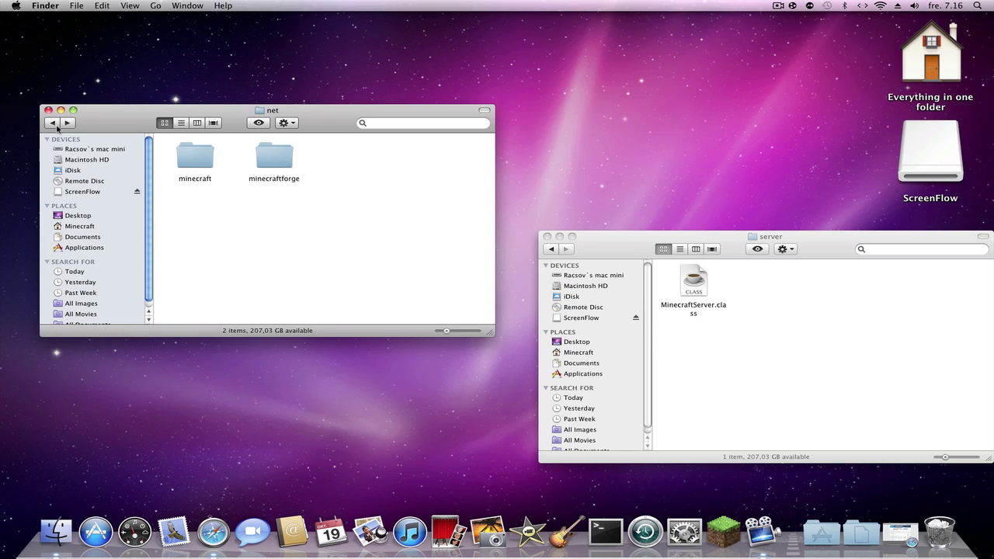
{"action": "left_click", "coordinate": [578, 251]}
{"action": "left_click", "coordinate": [552, 249]}
Step: Return both windows to their top level and select the Forge class files
{"action": "left_click", "coordinate": [552, 250]}
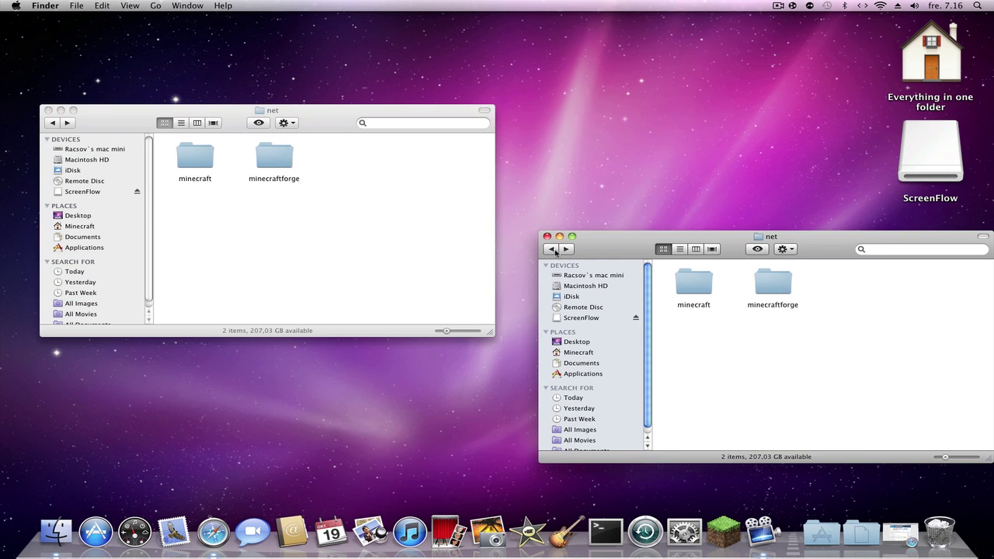
{"action": "left_click", "coordinate": [552, 249]}
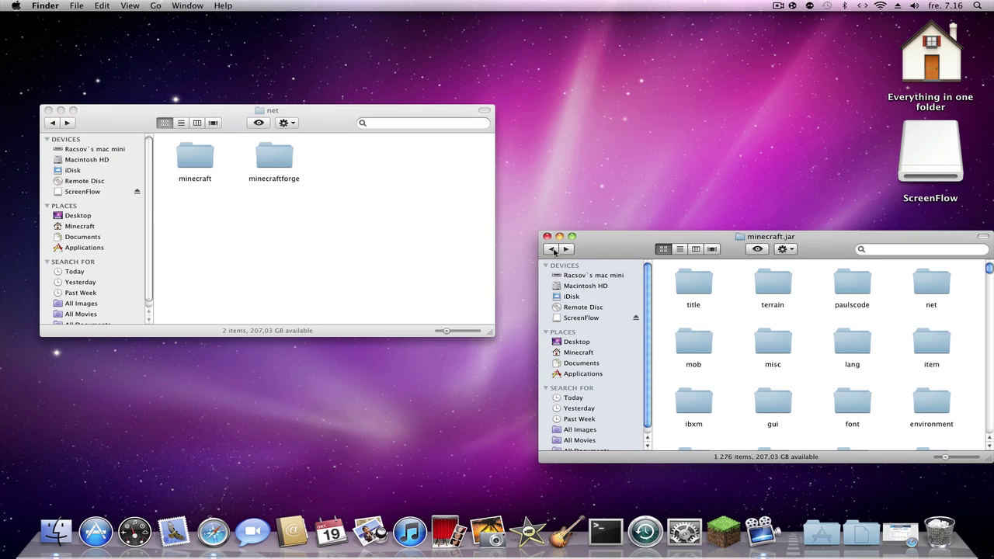
{"action": "left_click", "coordinate": [52, 123]}
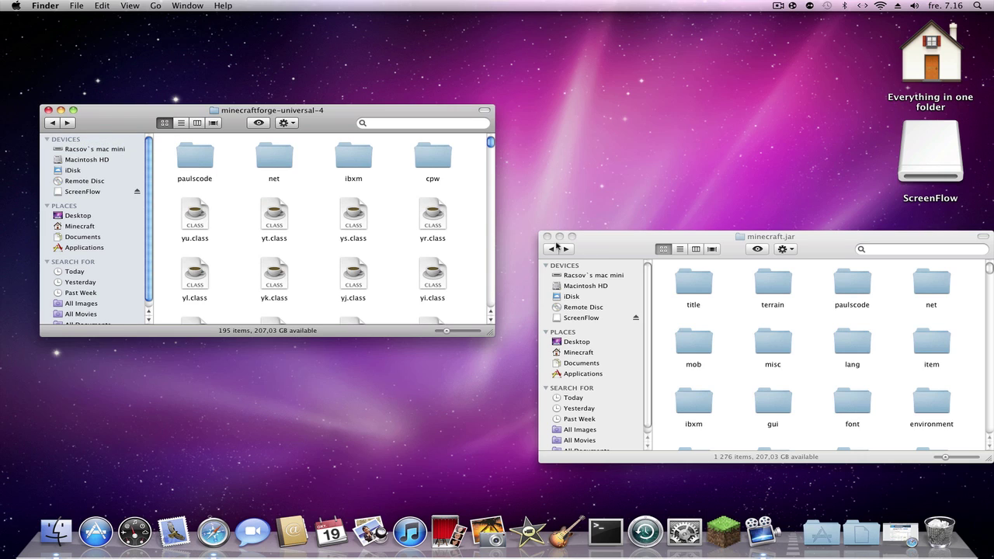
{"action": "left_click_drag", "start_coordinate": [167, 208], "coordinate": [489, 449]}
Step: Paste the 191 selected Forge files into minecraft.jar, replacing all duplicates via Apply to All
{"action": "right_click", "coordinate": [436, 243]}
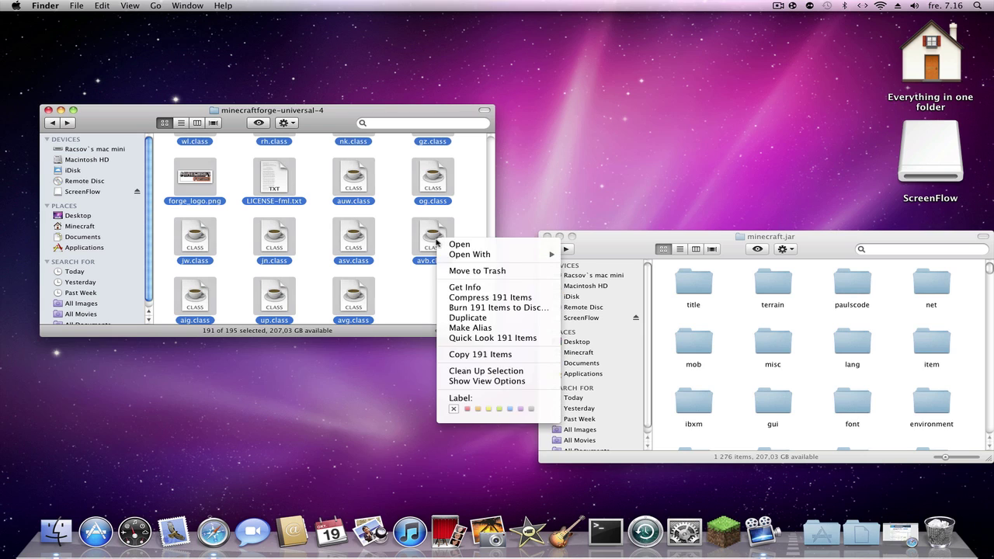
{"action": "left_click", "coordinate": [474, 360]}
{"action": "right_click", "coordinate": [429, 228]}
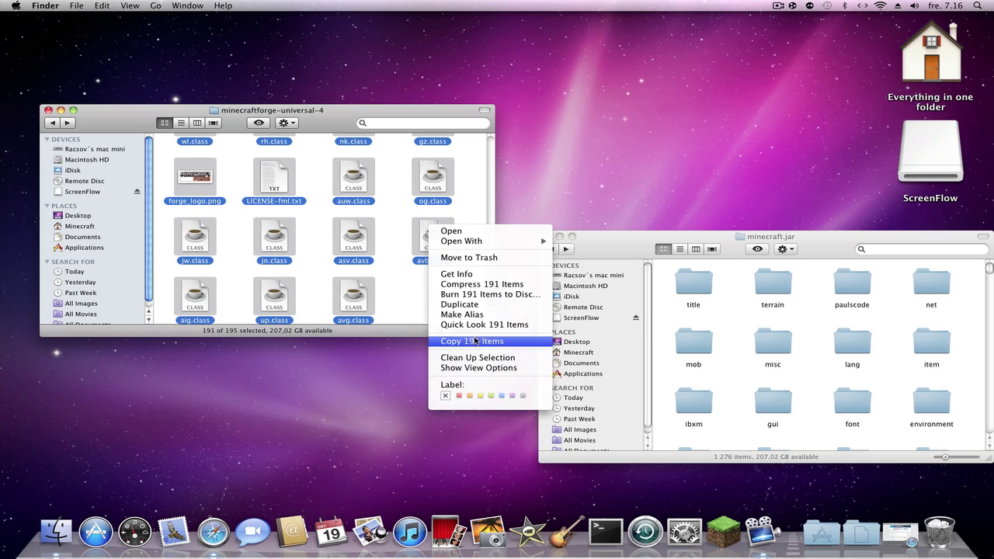
{"action": "left_click", "coordinate": [475, 341]}
{"action": "right_click", "coordinate": [728, 320]}
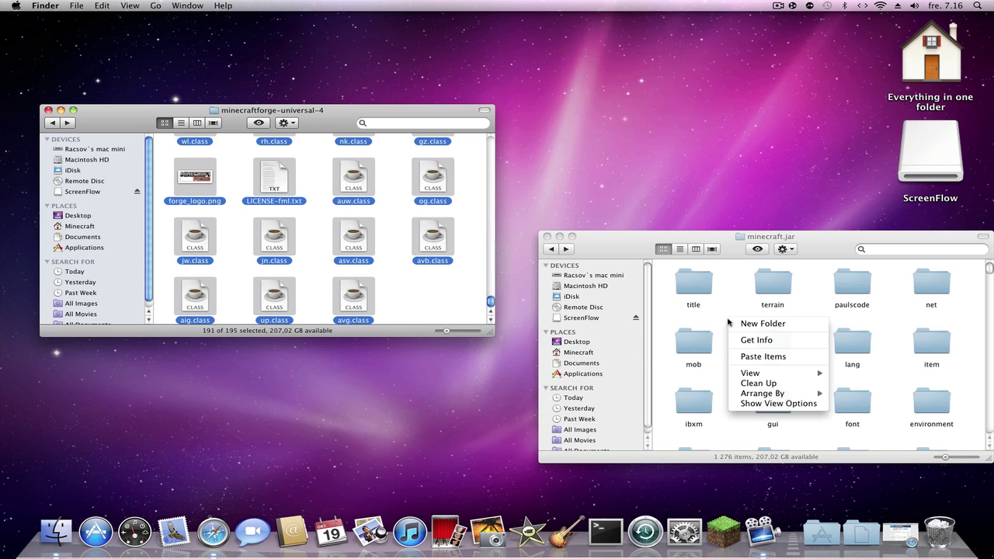
{"action": "left_click", "coordinate": [745, 357]}
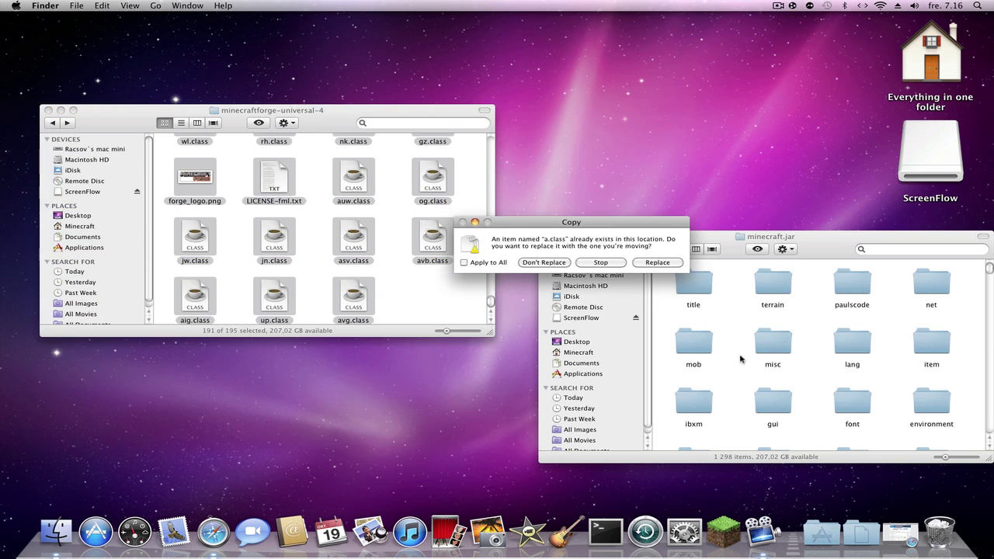
{"action": "left_click", "coordinate": [494, 263]}
{"action": "left_click", "coordinate": [658, 262]}
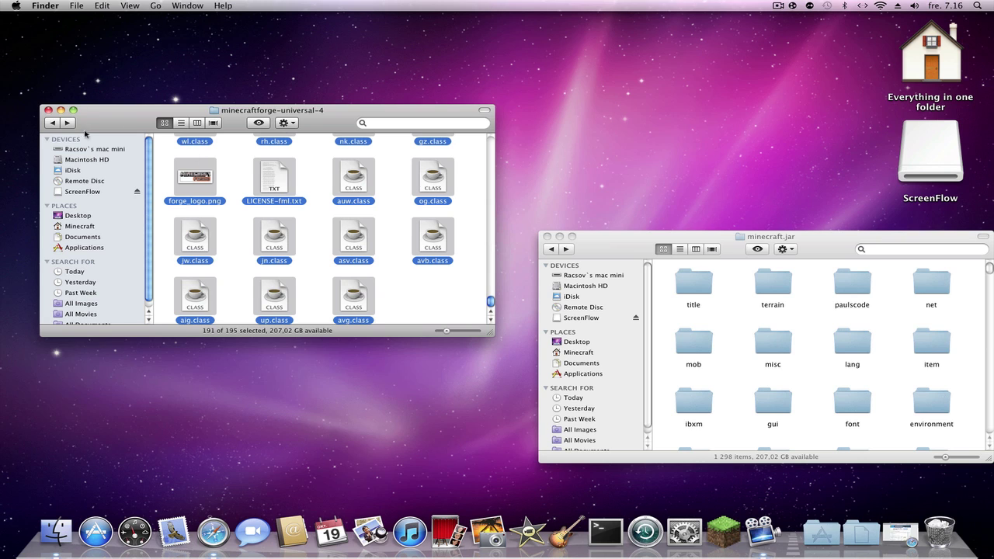
{"action": "left_click_drag", "start_coordinate": [85, 133], "coordinate": [155, 182]}
{"action": "left_click", "coordinate": [186, 181]}
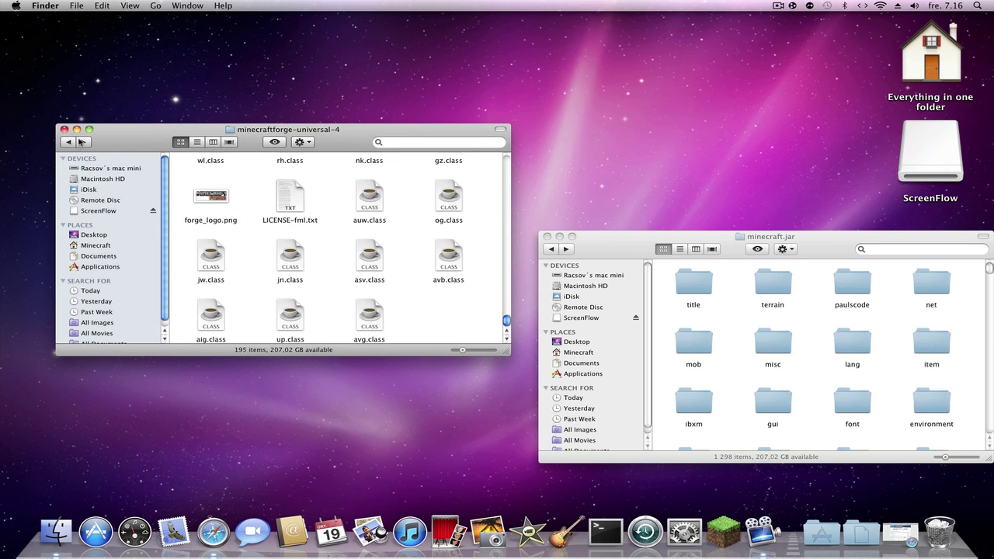
Step: Extract AliensVsPredator.jar from Downloads with Archive Utility and open the extracted folder
{"action": "left_click", "coordinate": [82, 142]}
{"action": "left_click_drag", "start_coordinate": [129, 127], "coordinate": [107, 170]}
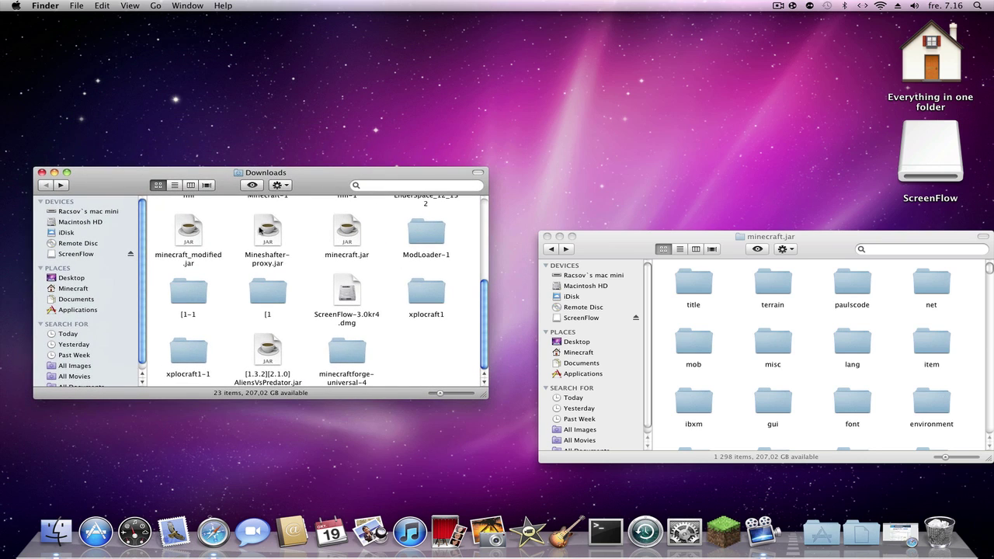
{"action": "left_click", "coordinate": [272, 350]}
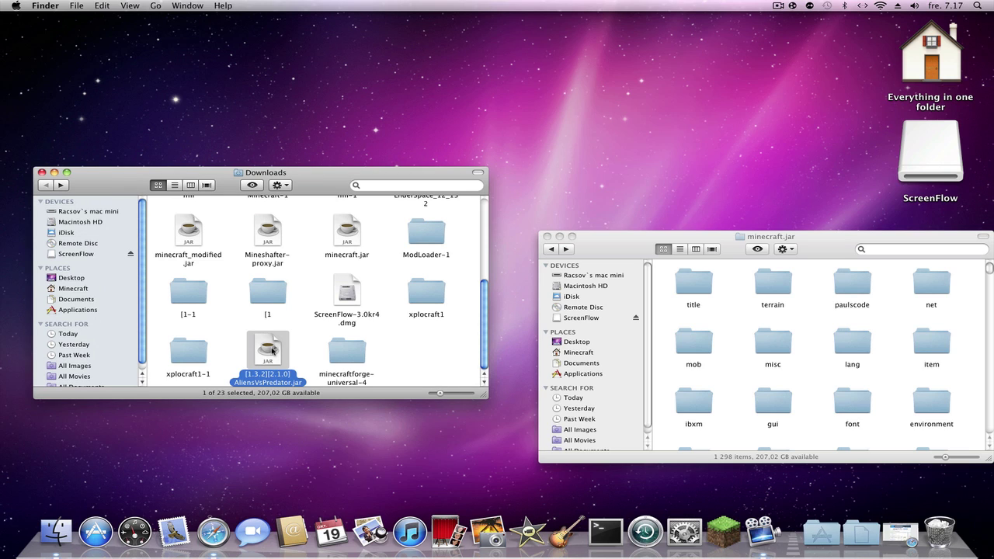
{"action": "right_click", "coordinate": [272, 350]}
{"action": "mouse_move", "coordinate": [327, 342]}
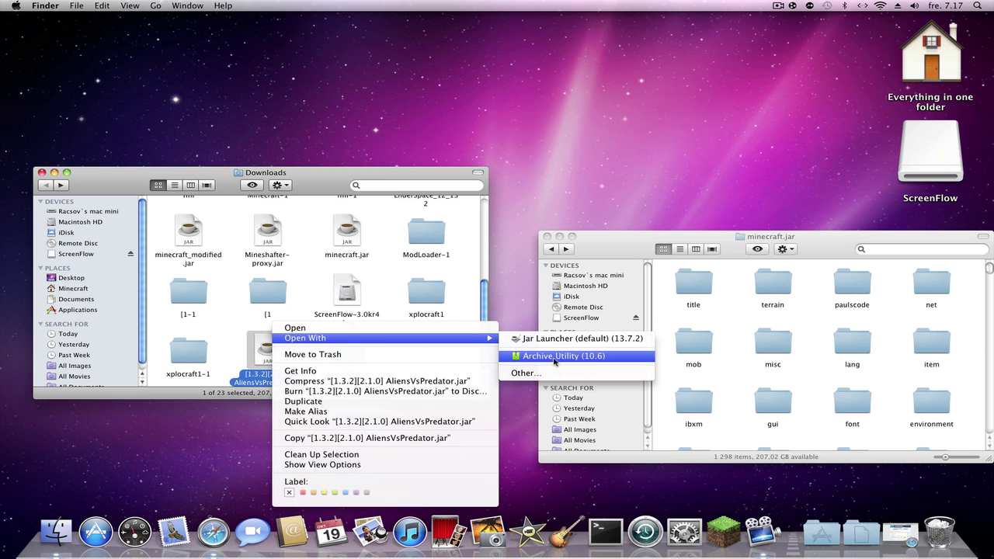
{"action": "left_click", "coordinate": [556, 357]}
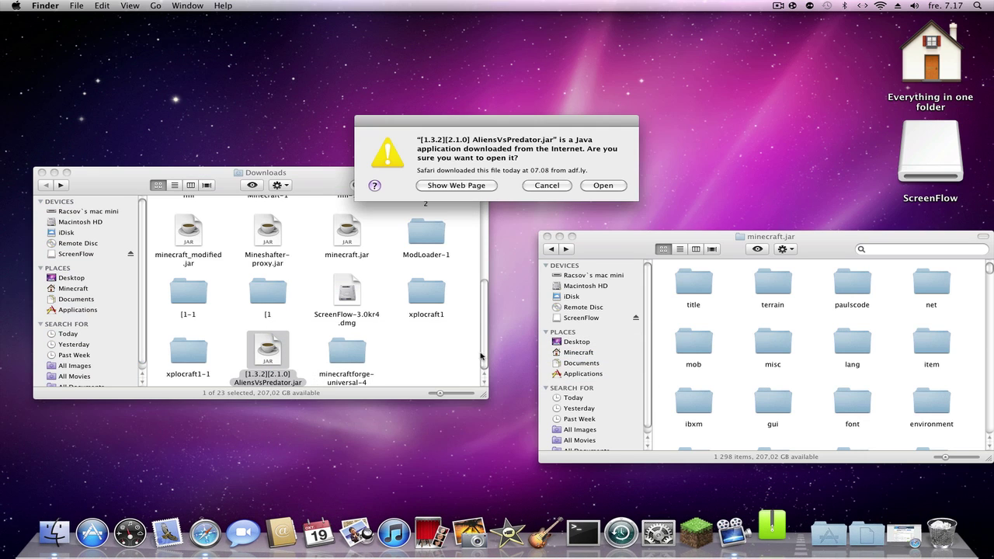
{"action": "left_click", "coordinate": [602, 184]}
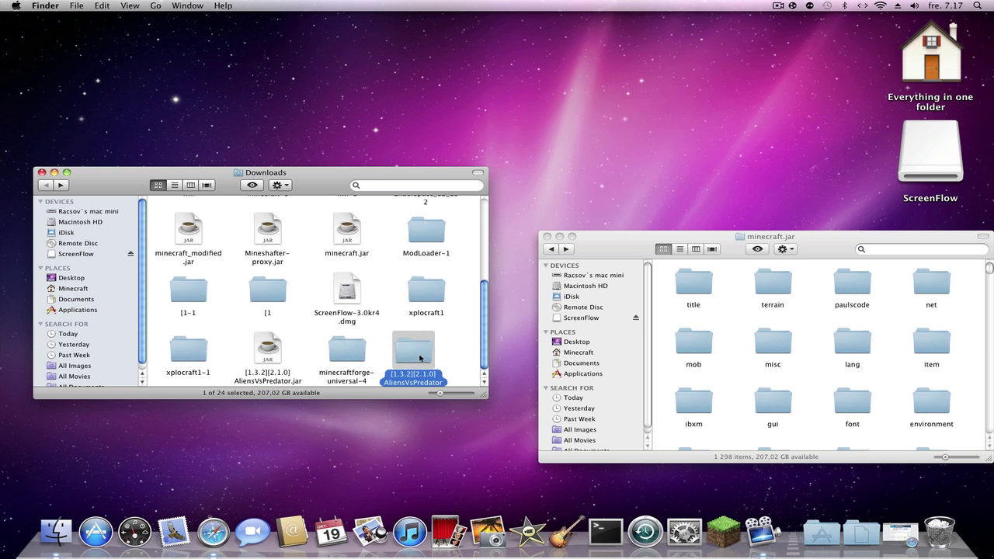
{"action": "right_click", "coordinate": [420, 357]}
{"action": "left_click", "coordinate": [450, 437]}
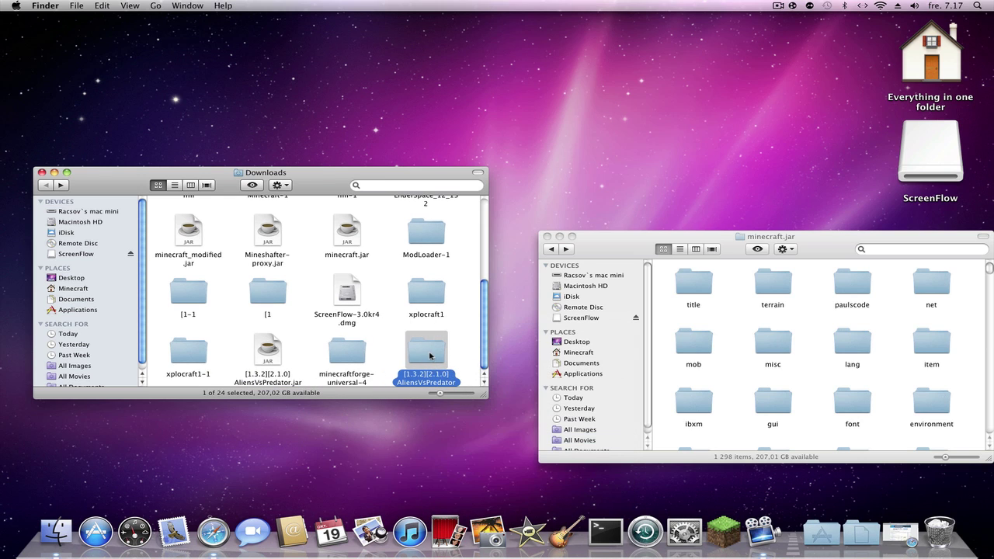
{"action": "double_click", "coordinate": [432, 355]}
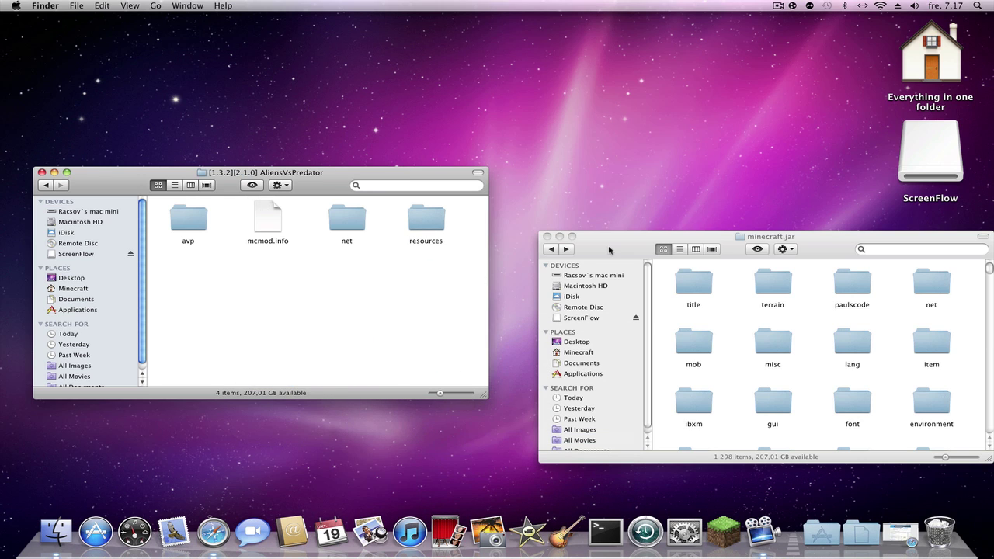
{"action": "left_click_drag", "start_coordinate": [609, 248], "coordinate": [595, 242]}
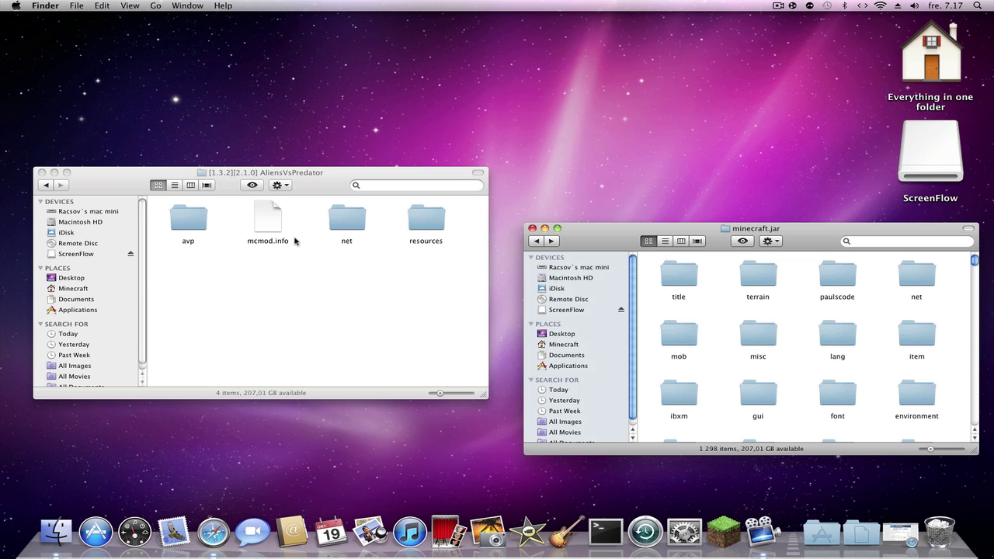
{"action": "scroll", "coordinate": [867, 351], "scroll_direction": "down", "scroll_amount": 10}
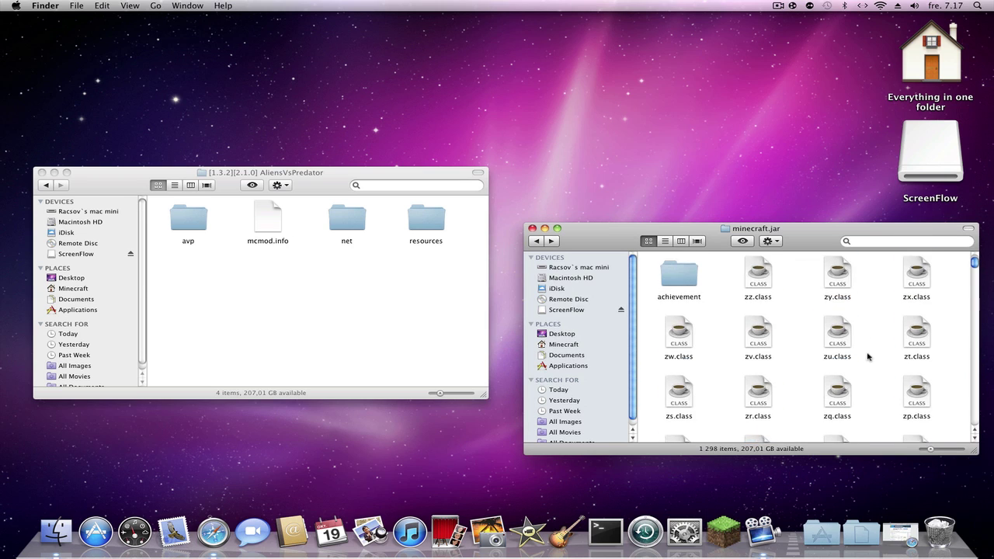
{"action": "scroll", "coordinate": [868, 354], "scroll_direction": "up", "scroll_amount": 5}
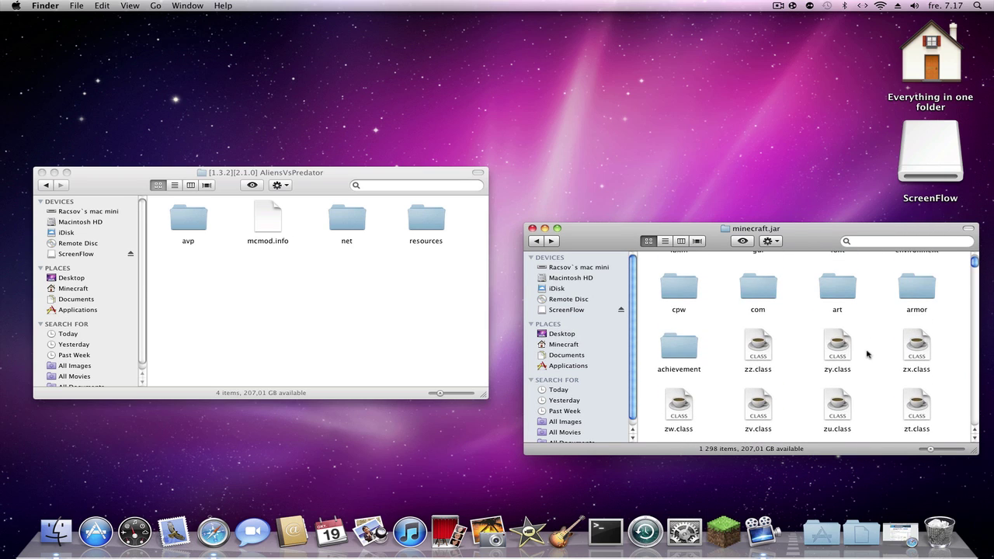
{"action": "scroll", "coordinate": [867, 354], "scroll_direction": "up", "scroll_amount": 2}
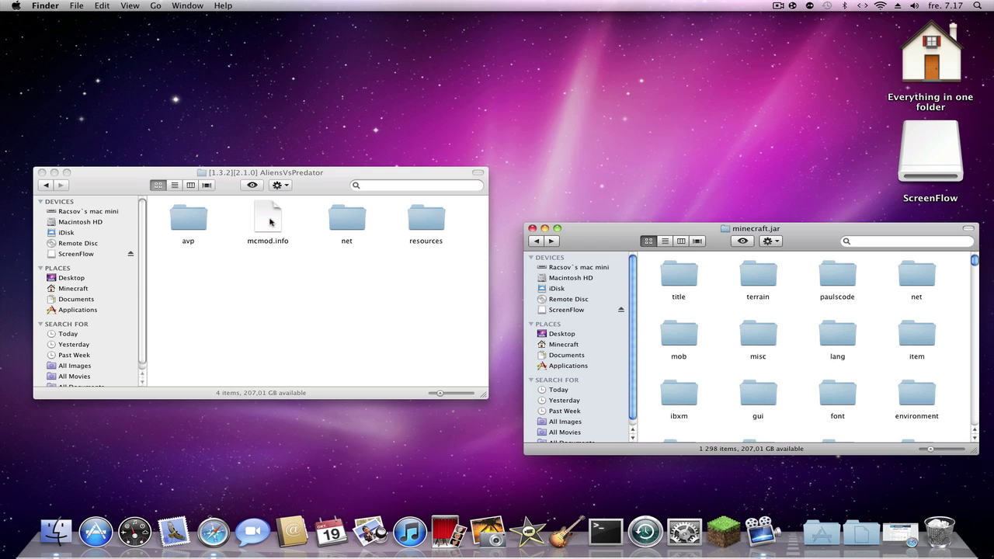
{"action": "left_click_drag", "start_coordinate": [269, 222], "coordinate": [278, 272]}
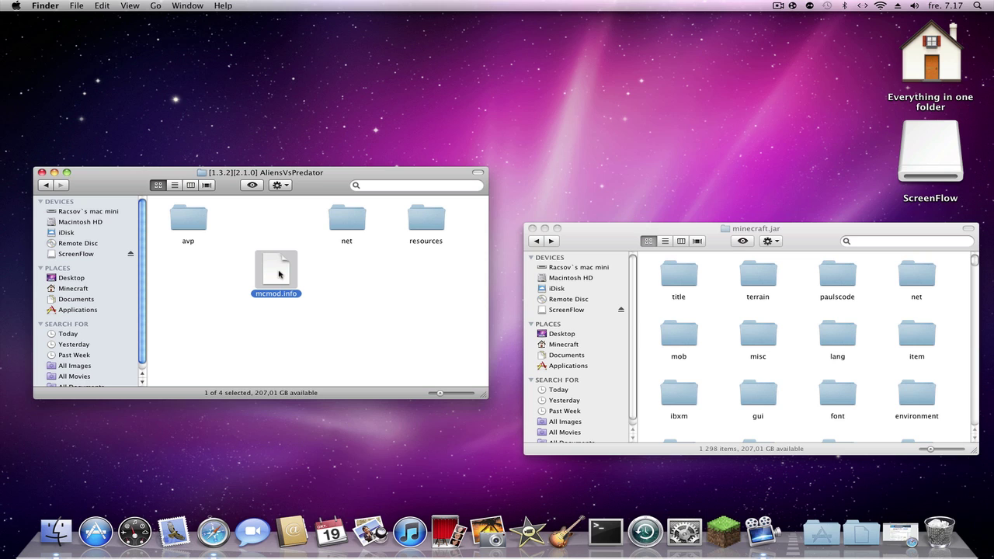
{"action": "double_click", "coordinate": [277, 272]}
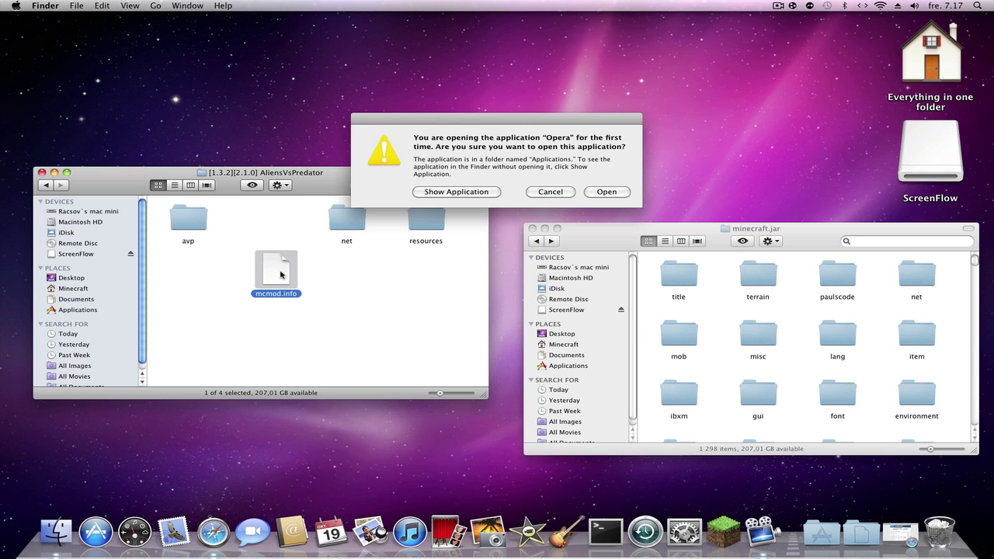
{"action": "left_click", "coordinate": [606, 191]}
{"action": "right_click", "coordinate": [773, 528]}
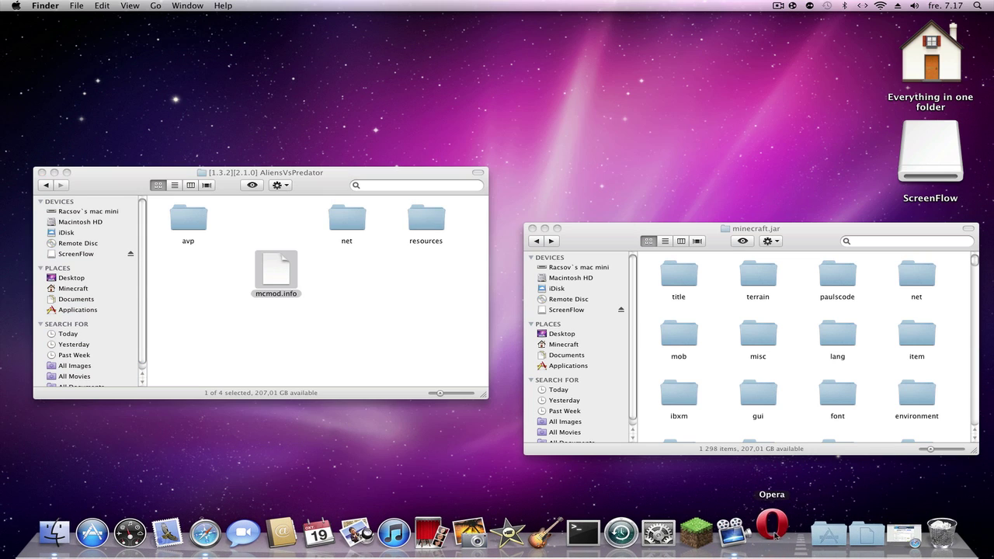
{"action": "right_click", "coordinate": [775, 532]}
{"action": "left_click", "coordinate": [783, 486]}
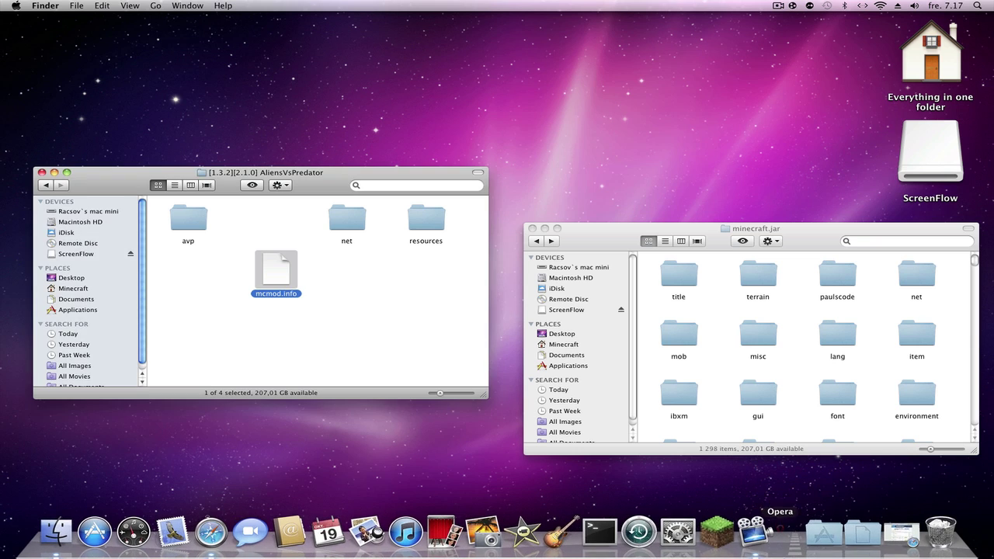
{"action": "right_click", "coordinate": [292, 292]}
{"action": "mouse_move", "coordinate": [333, 289]}
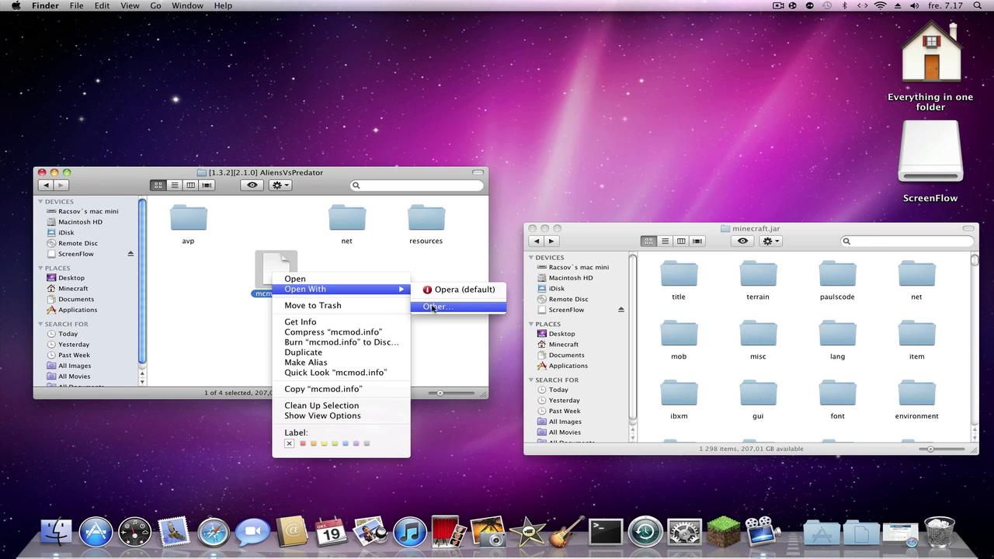
{"action": "left_click", "coordinate": [433, 307]}
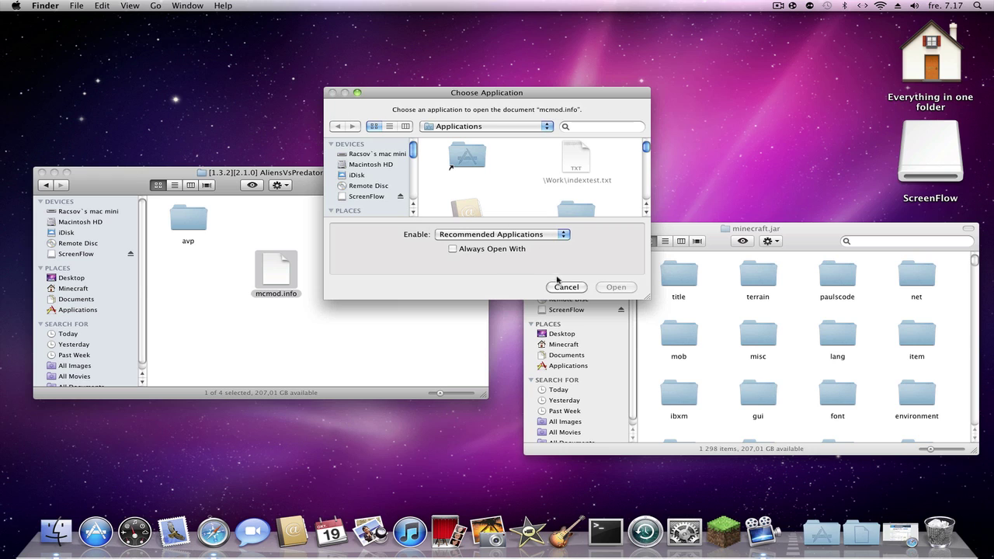
{"action": "left_click", "coordinate": [560, 285]}
{"action": "left_click", "coordinate": [344, 313]}
{"action": "left_click", "coordinate": [284, 276]}
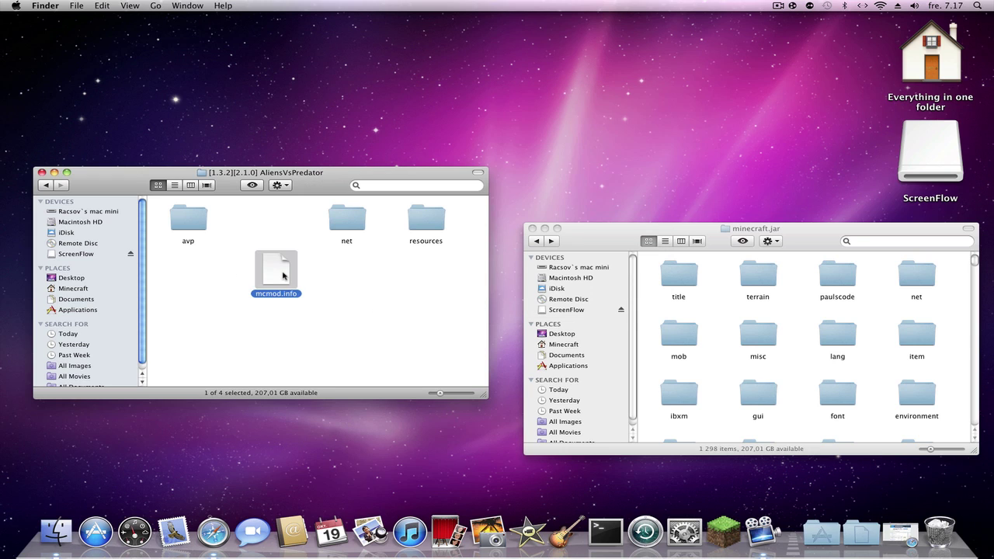
{"action": "left_click", "coordinate": [375, 289]}
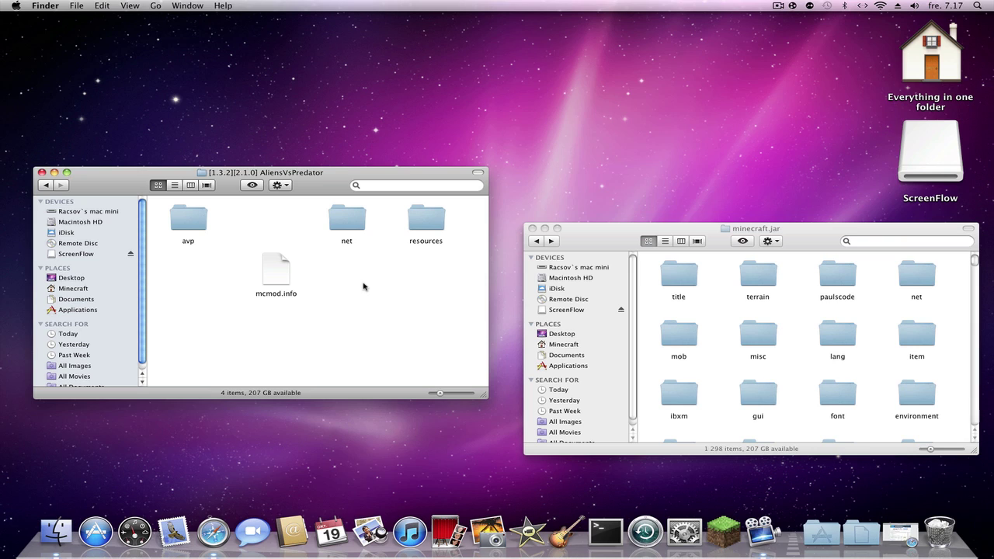
Step: Open mcmod.info with TextEdit, found by searching 'text edit' in Applications, with Always Open With checked
{"action": "left_click", "coordinate": [278, 281]}
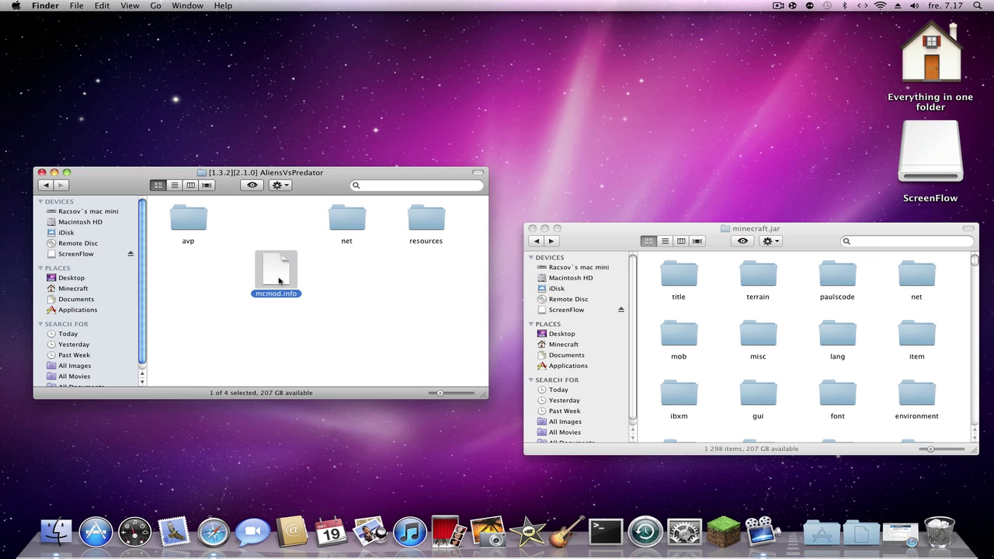
{"action": "right_click", "coordinate": [279, 278]}
{"action": "mouse_move", "coordinate": [320, 298]}
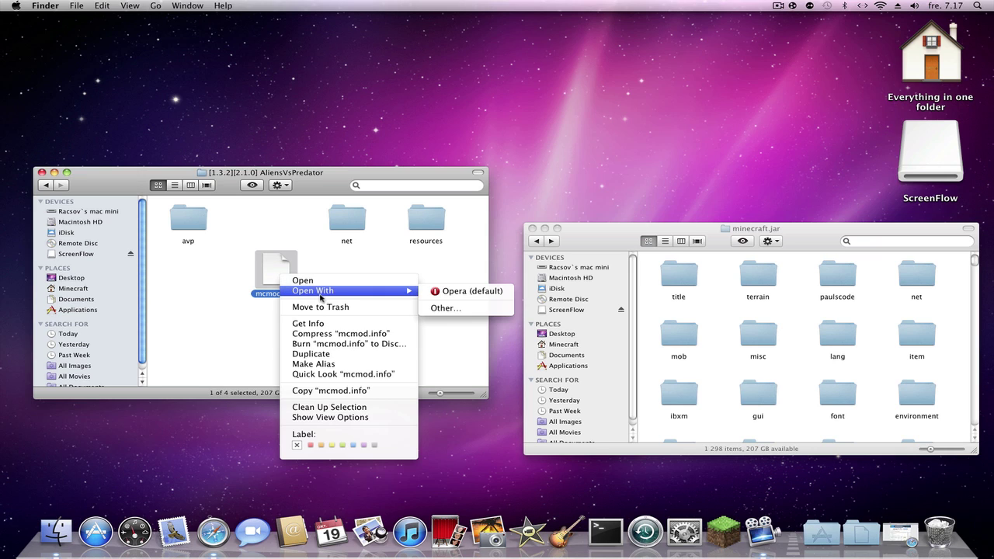
{"action": "left_click", "coordinate": [446, 308]}
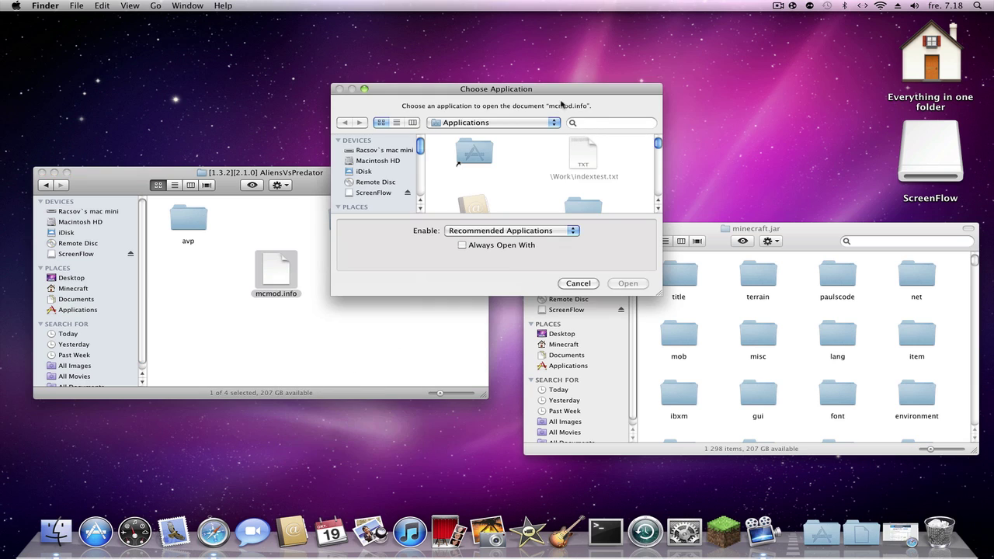
{"action": "left_click_drag", "start_coordinate": [560, 92], "coordinate": [544, 108]}
{"action": "left_click", "coordinate": [593, 137]}
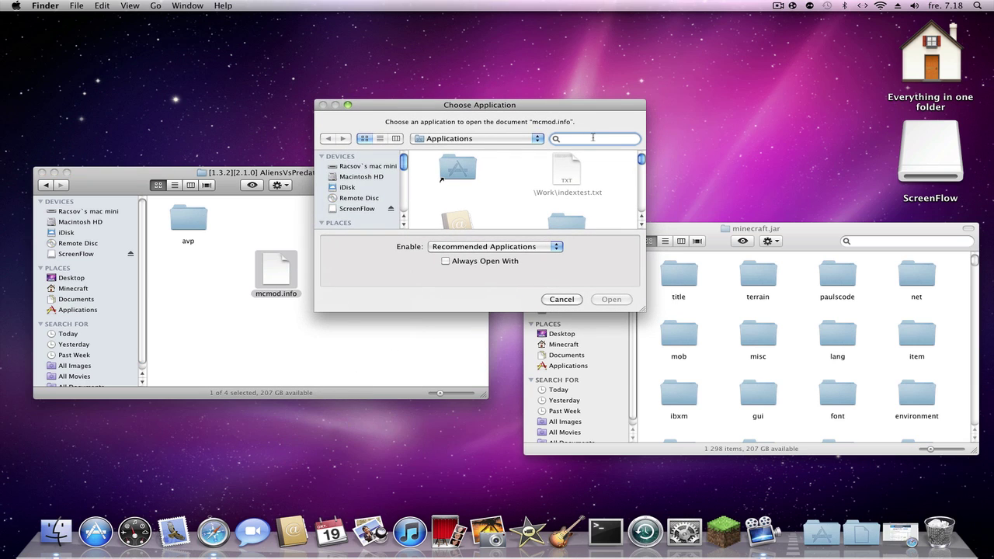
{"action": "type", "text": "text edit"}
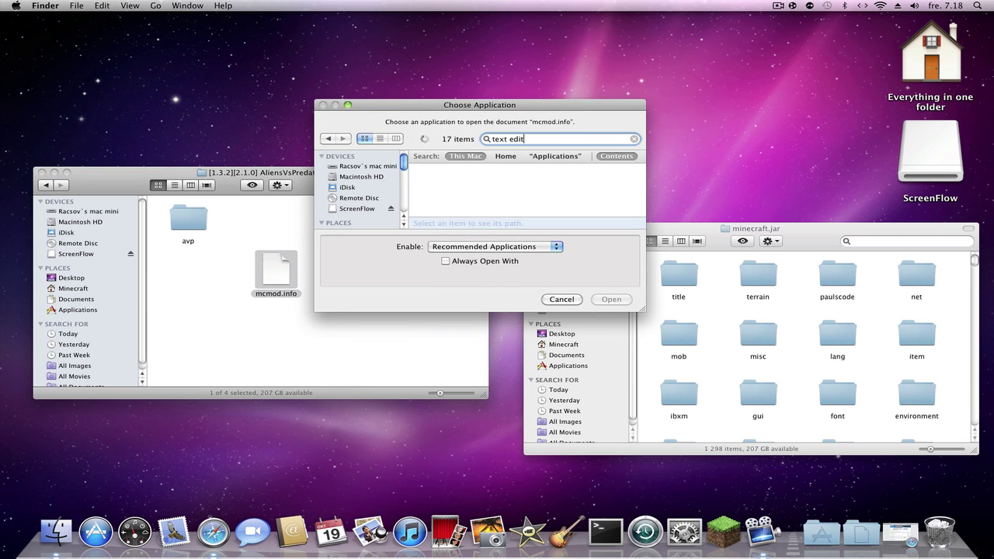
{"action": "left_click", "coordinate": [566, 157]}
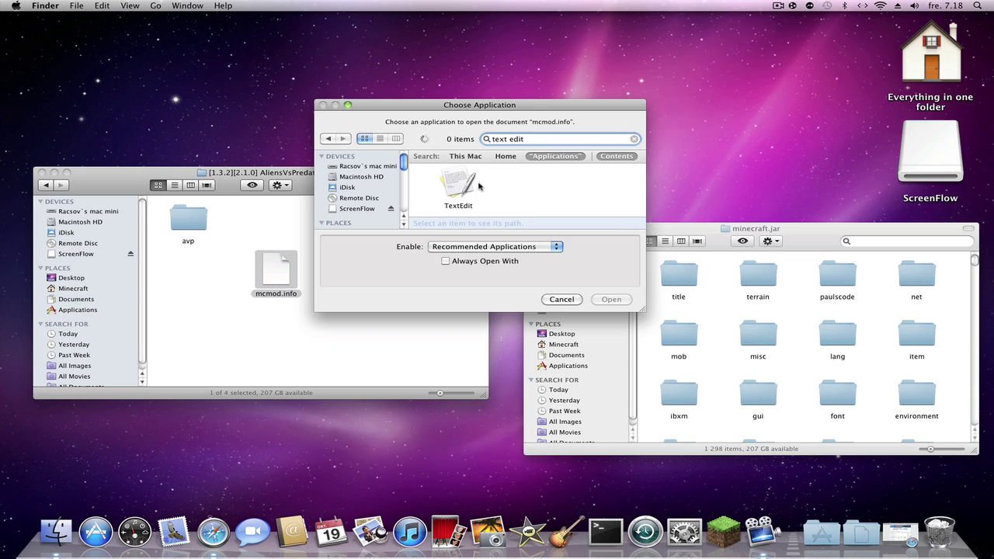
{"action": "left_click", "coordinate": [464, 186]}
{"action": "left_click", "coordinate": [477, 262]}
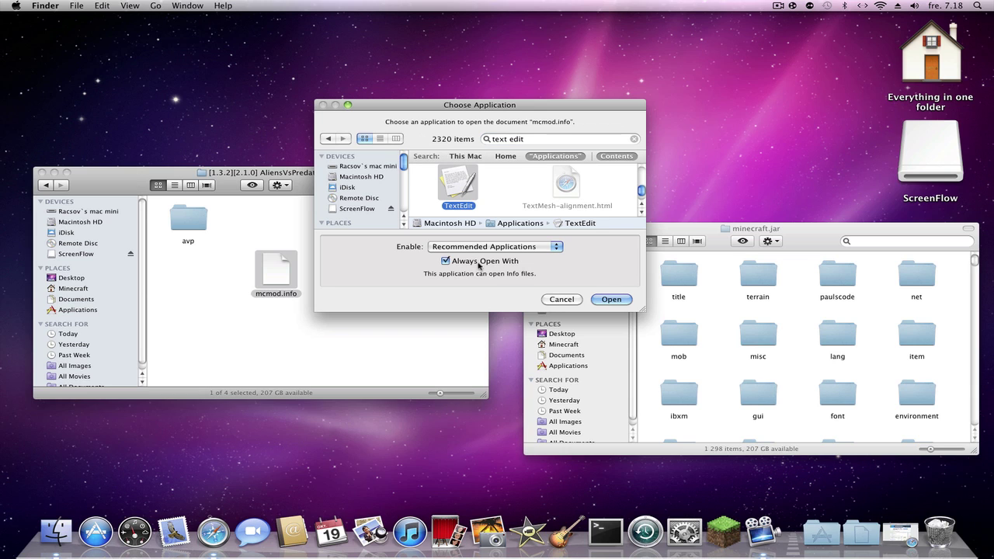
{"action": "left_click", "coordinate": [611, 299]}
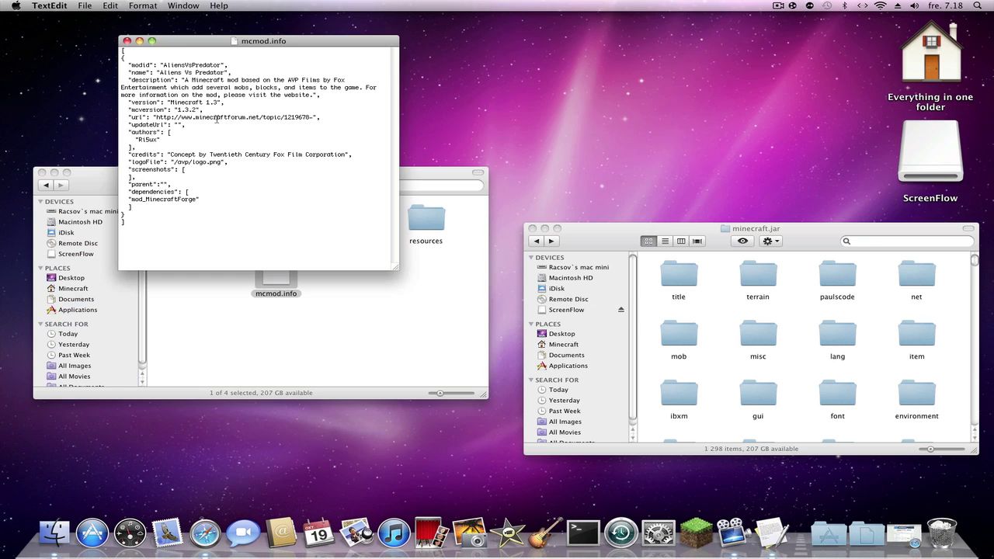
Step: Move the mcmod.info window into view, read its metadata, and close it
{"action": "left_click_drag", "start_coordinate": [232, 44], "coordinate": [309, 171]}
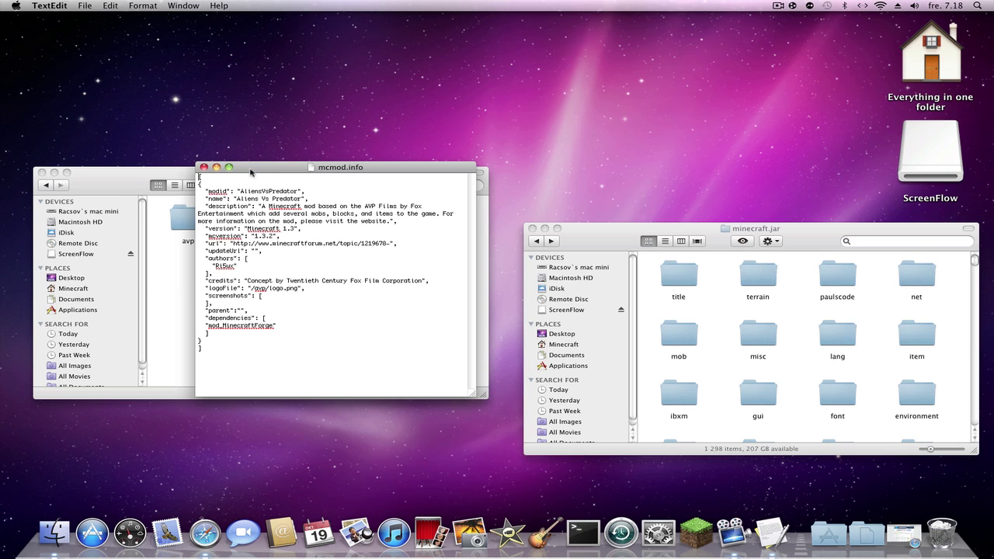
{"action": "left_click_drag", "start_coordinate": [251, 171], "coordinate": [280, 208]}
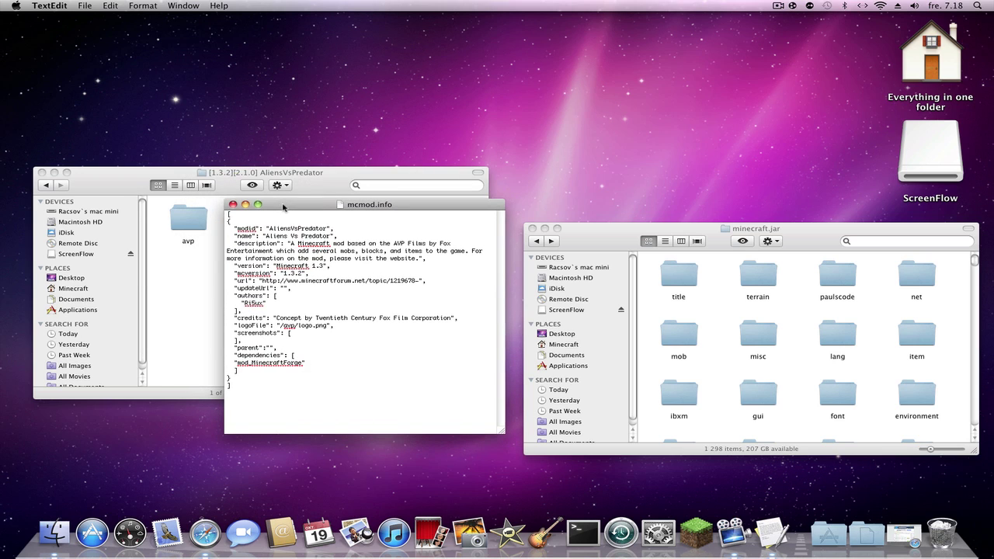
{"action": "left_click", "coordinate": [233, 204]}
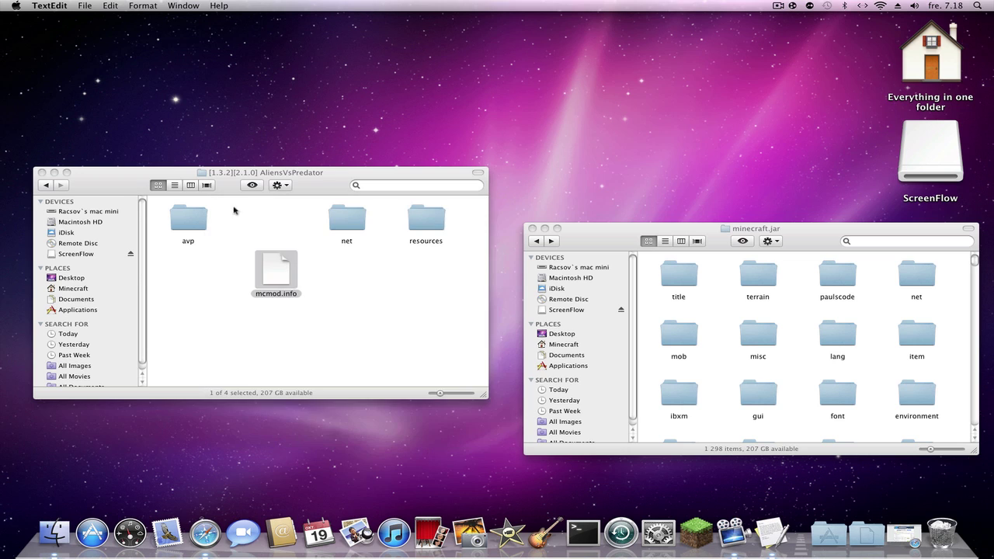
Step: Place mcmod.info beneath the avp folder and snap it with Clean Up Selection
{"action": "left_click", "coordinate": [388, 306]}
{"action": "left_click", "coordinate": [388, 306]}
{"action": "left_click", "coordinate": [284, 275]}
{"action": "left_click_drag", "start_coordinate": [284, 275], "coordinate": [192, 276]}
{"action": "right_click", "coordinate": [194, 277]}
{"action": "left_click", "coordinate": [240, 409]}
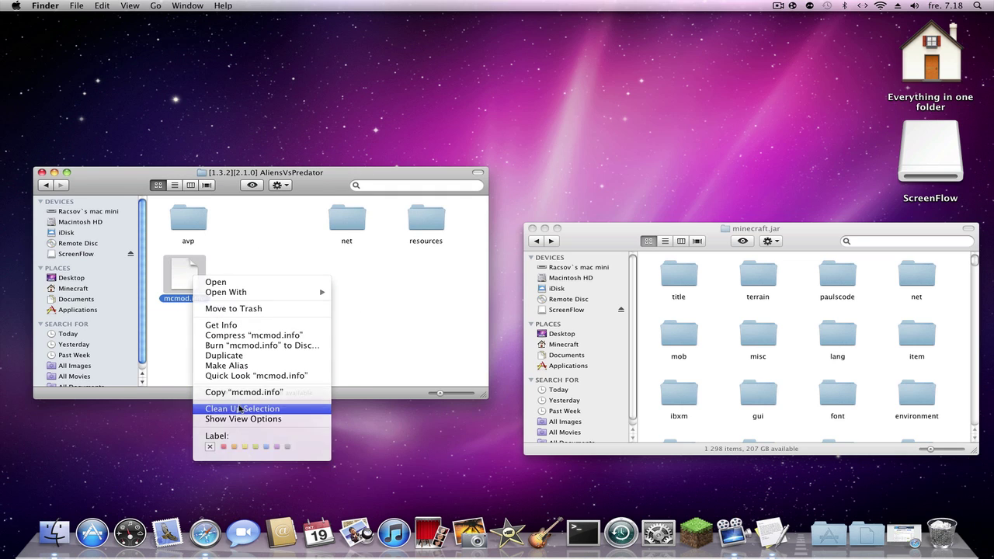
{"action": "left_click", "coordinate": [236, 290]}
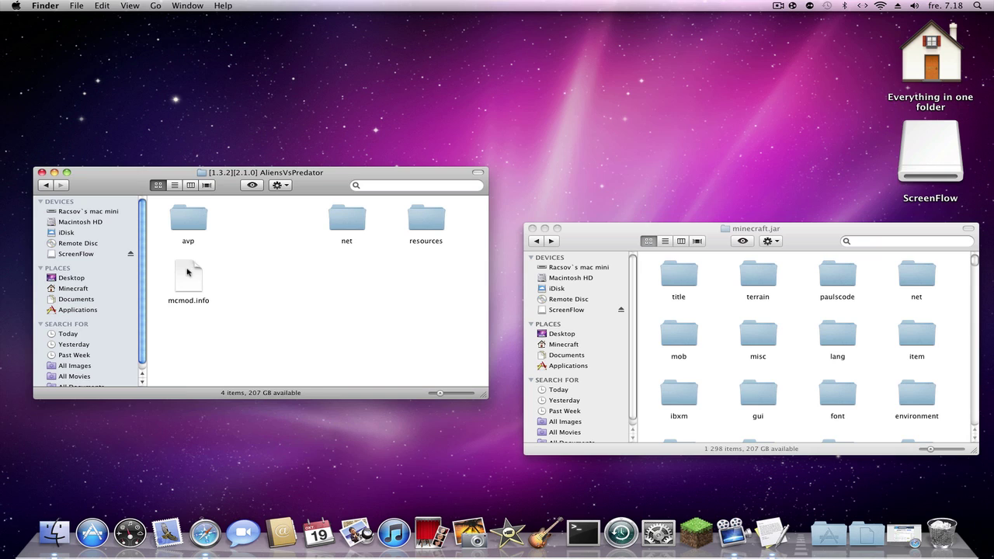
{"action": "left_click", "coordinate": [188, 271]}
{"action": "left_click", "coordinate": [233, 292]}
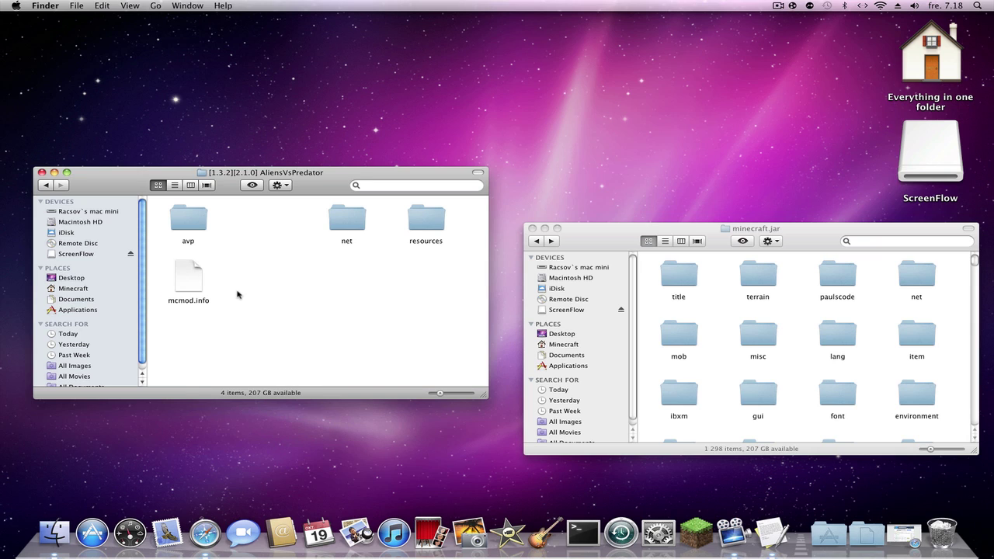
{"action": "left_click", "coordinate": [182, 273]}
{"action": "left_click", "coordinate": [249, 295]}
{"action": "left_click", "coordinate": [200, 284]}
{"action": "left_click", "coordinate": [223, 290]}
{"action": "left_click", "coordinate": [203, 285]}
{"action": "left_click", "coordinate": [260, 296]}
Step: Move the resources folder beside avp and snap it into the grid
{"action": "left_click_drag", "start_coordinate": [418, 225], "coordinate": [252, 225]}
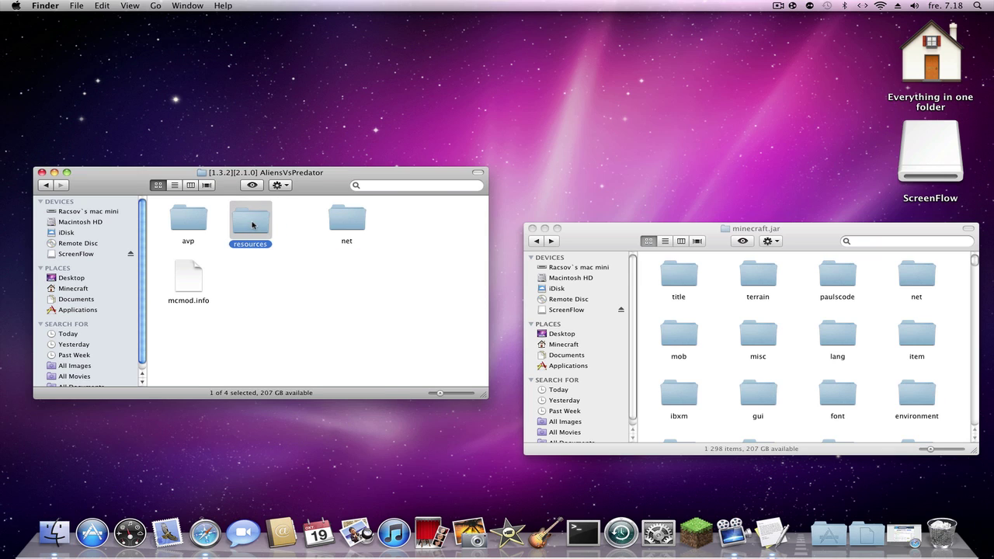
{"action": "right_click", "coordinate": [252, 226]}
{"action": "left_click", "coordinate": [318, 344]}
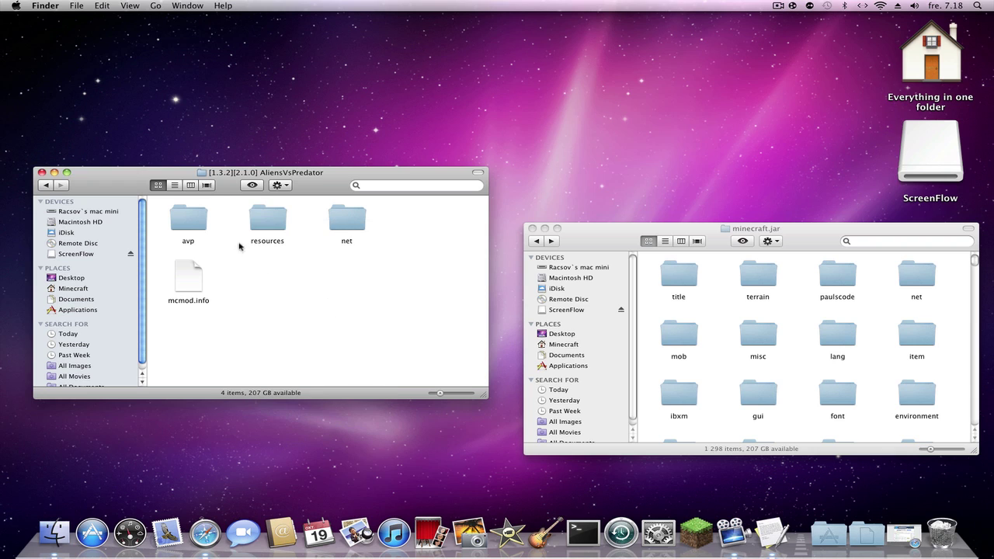
{"action": "right_click", "coordinate": [188, 222]}
Step: Paste the mod's avp folder into minecraft.jar
{"action": "left_click", "coordinate": [233, 312]}
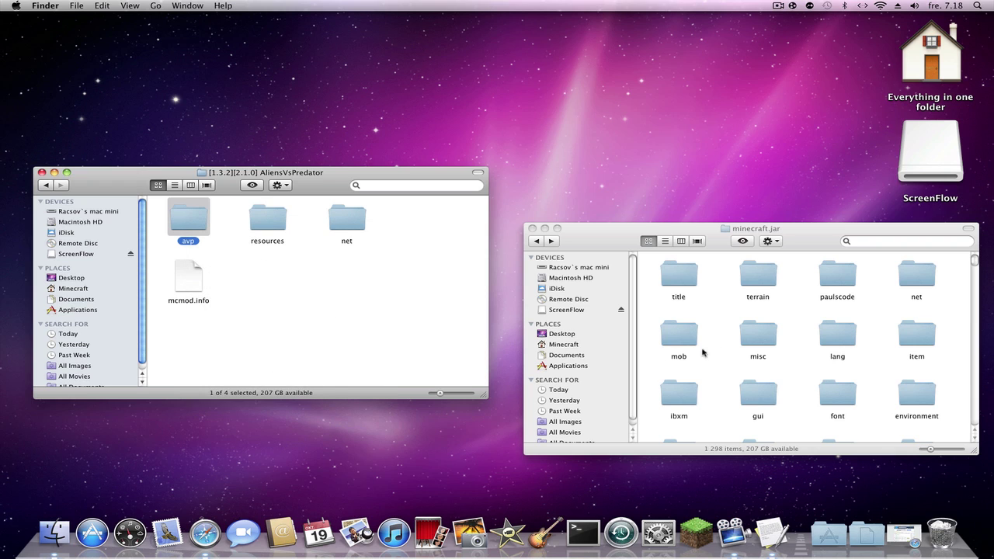
{"action": "right_click", "coordinate": [702, 353]}
{"action": "left_click", "coordinate": [741, 364]}
{"action": "left_click", "coordinate": [371, 271]}
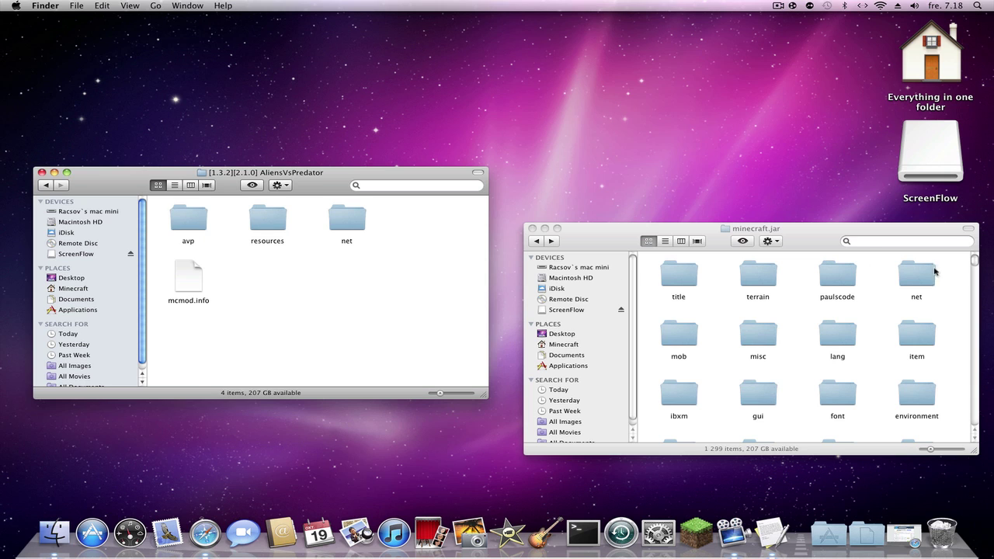
{"action": "scroll", "coordinate": [805, 293], "scroll_direction": "down", "scroll_amount": 5}
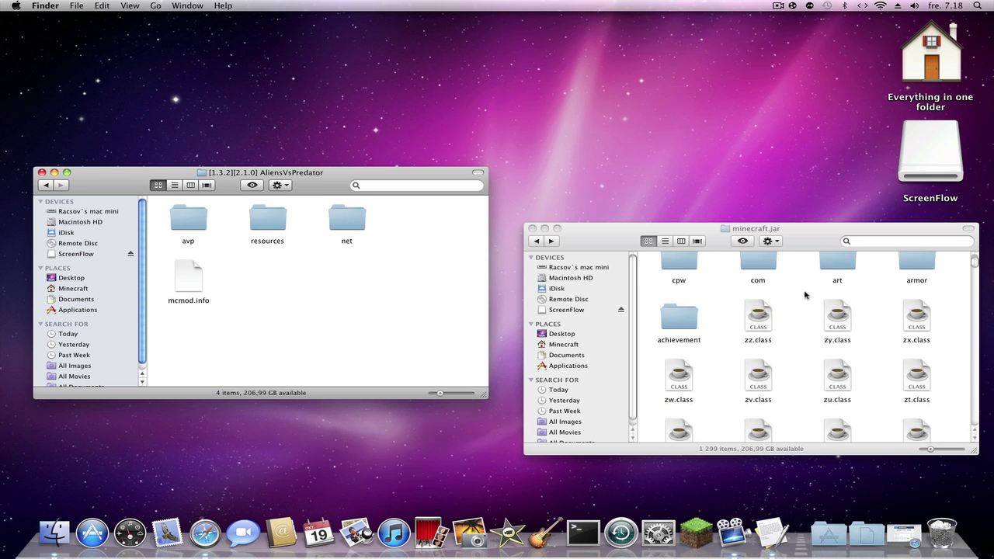
{"action": "scroll", "coordinate": [805, 293], "scroll_direction": "up", "scroll_amount": 5}
{"action": "scroll", "coordinate": [803, 293], "scroll_direction": "down", "scroll_amount": 3}
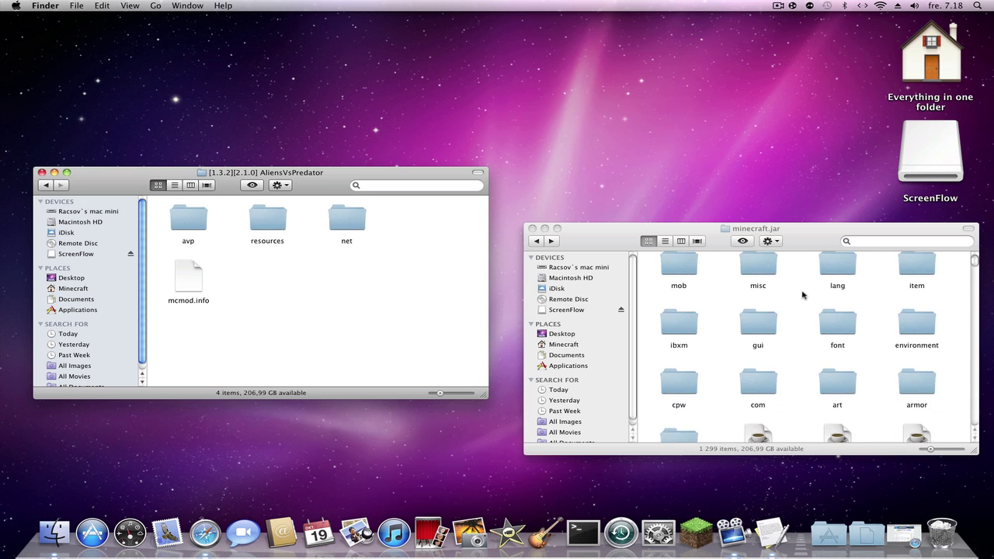
{"action": "scroll", "coordinate": [803, 294], "scroll_direction": "up", "scroll_amount": 3}
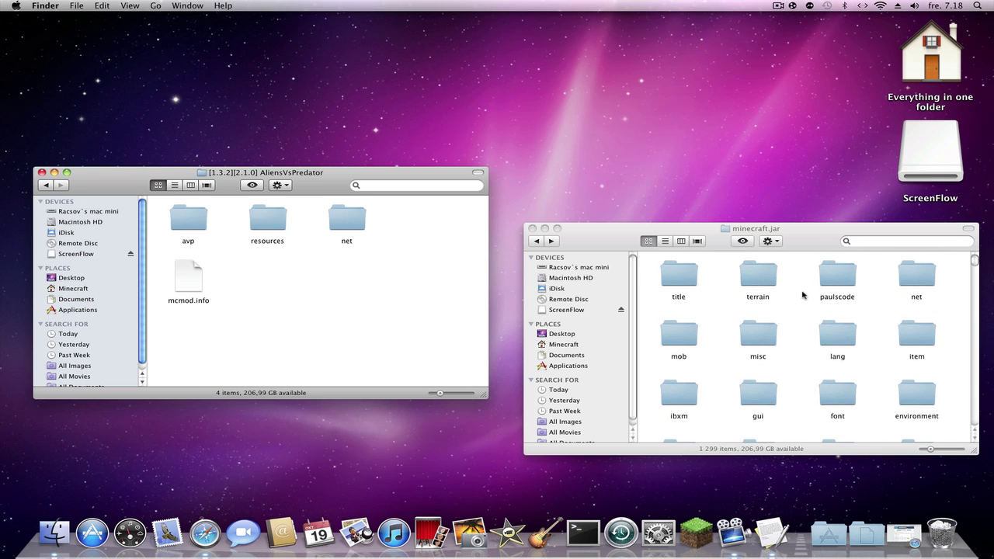
Step: Open resources › newsound in both the Minecraft and mod windows
{"action": "left_click", "coordinate": [536, 242]}
{"action": "left_click", "coordinate": [537, 242]}
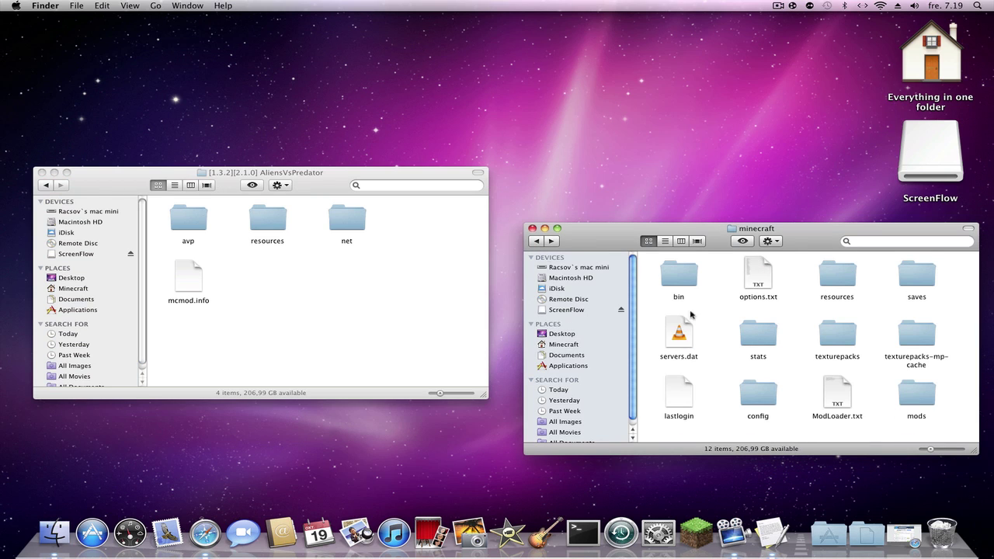
{"action": "left_click", "coordinate": [844, 278]}
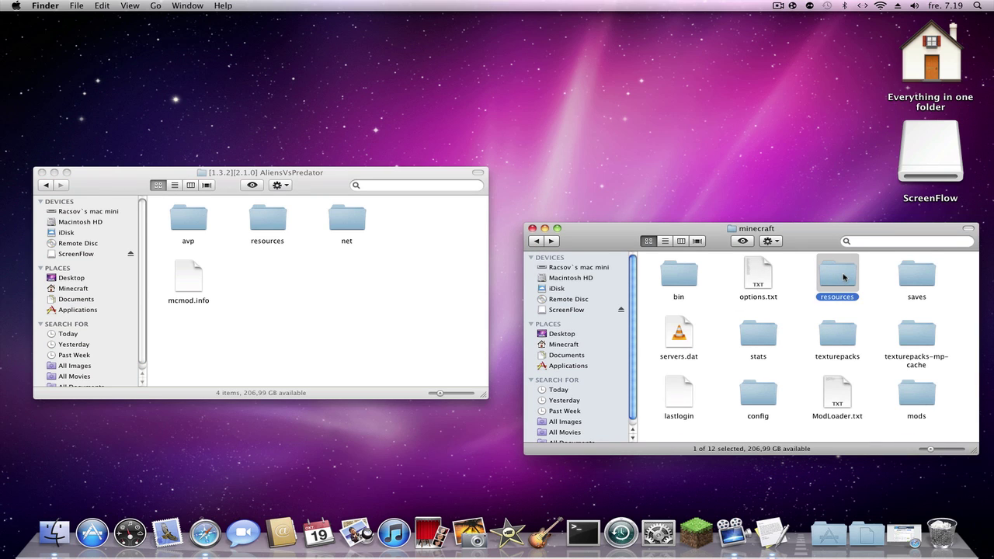
{"action": "double_click", "coordinate": [844, 277]}
{"action": "left_click", "coordinate": [275, 220]}
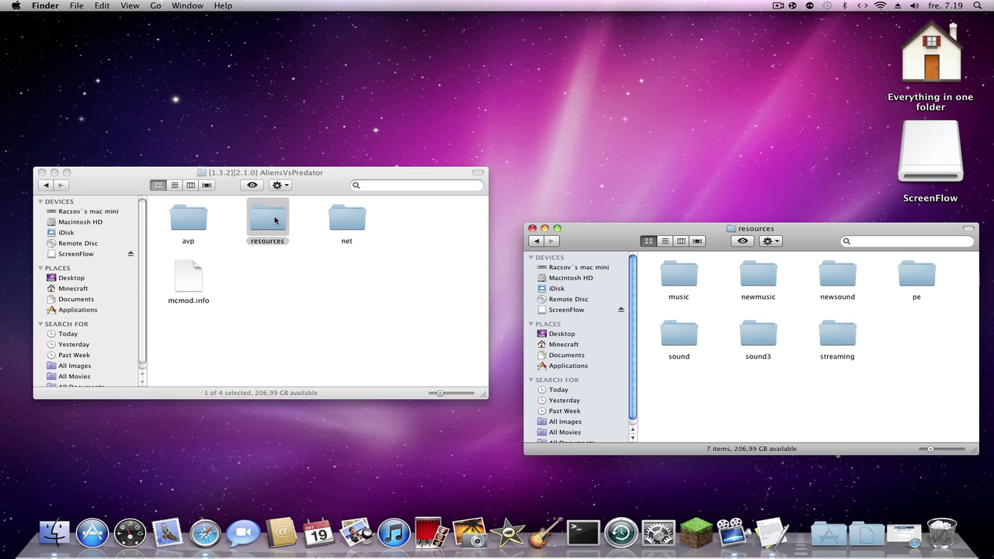
{"action": "double_click", "coordinate": [274, 221]}
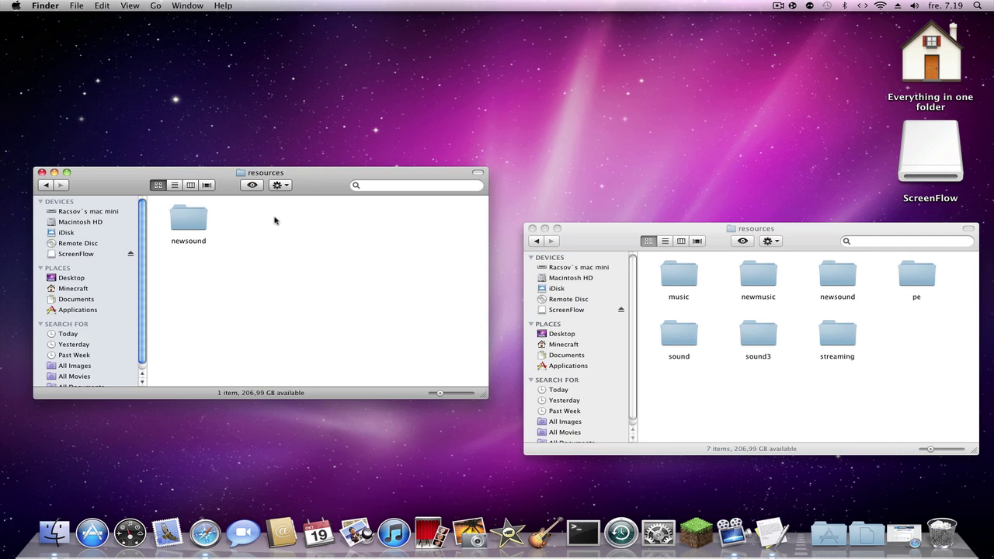
{"action": "double_click", "coordinate": [842, 276]}
{"action": "double_click", "coordinate": [185, 207]}
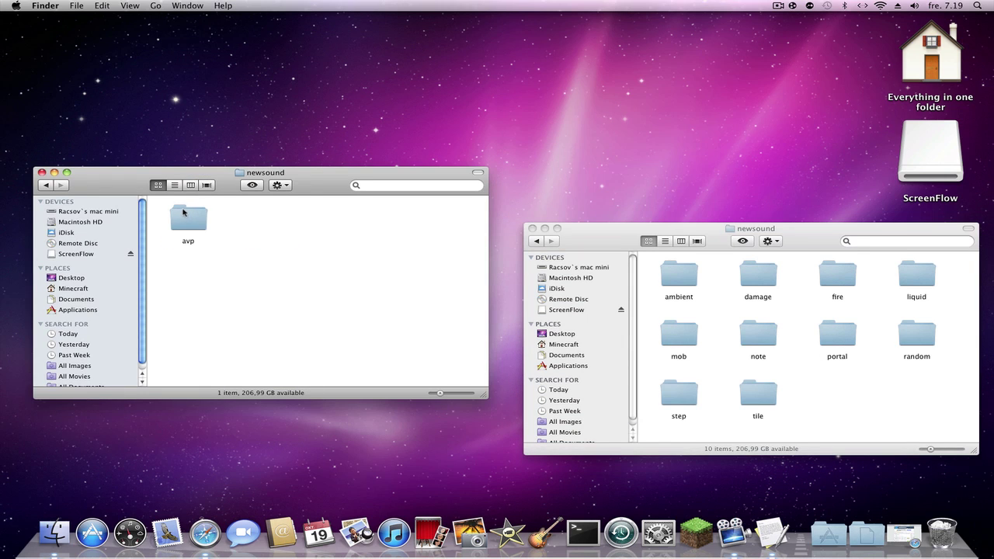
Step: Copy the mod's avp sound folder into Minecraft's resources › newsound folder
{"action": "left_click", "coordinate": [185, 231]}
{"action": "right_click", "coordinate": [205, 227]}
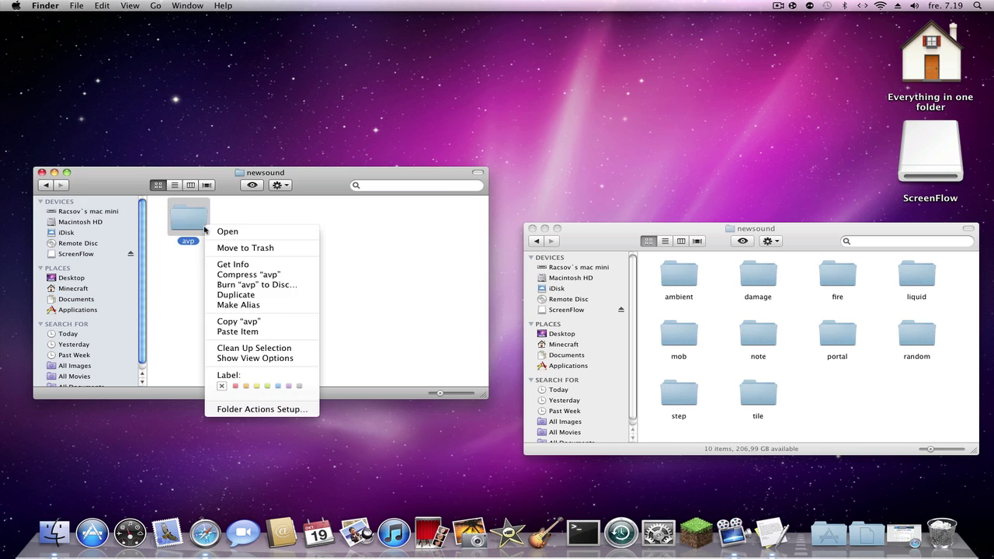
{"action": "left_click", "coordinate": [237, 322]}
{"action": "right_click", "coordinate": [812, 383]}
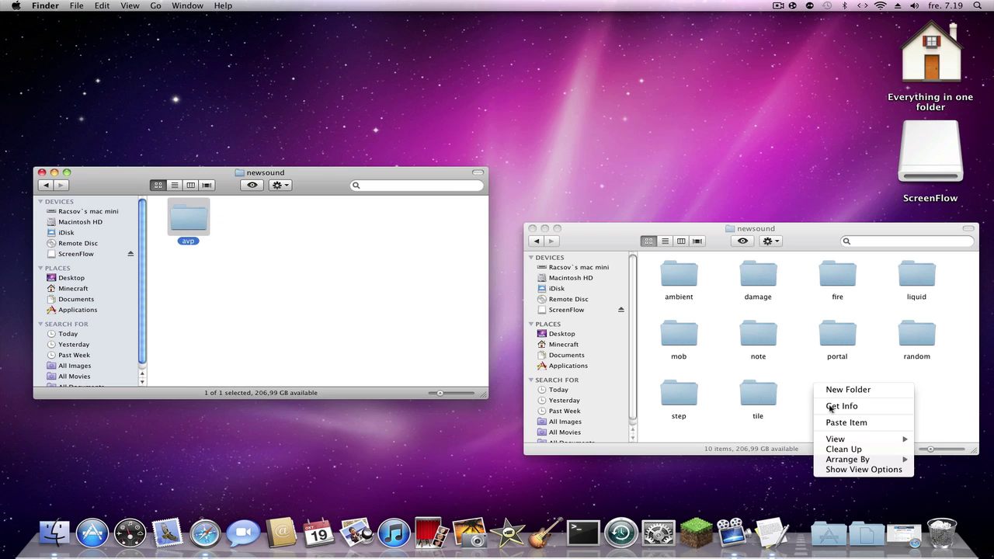
{"action": "left_click", "coordinate": [830, 423]}
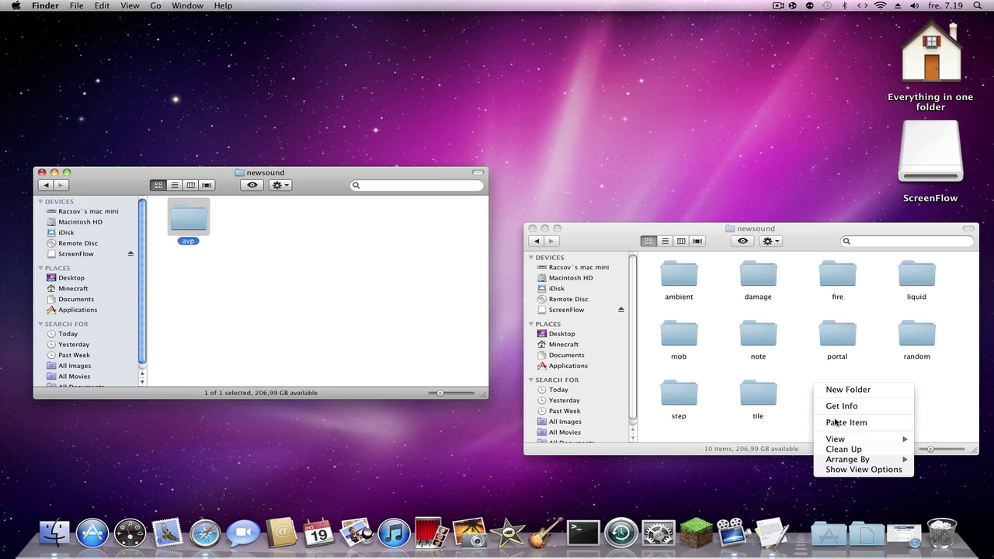
{"action": "left_click", "coordinate": [49, 184]}
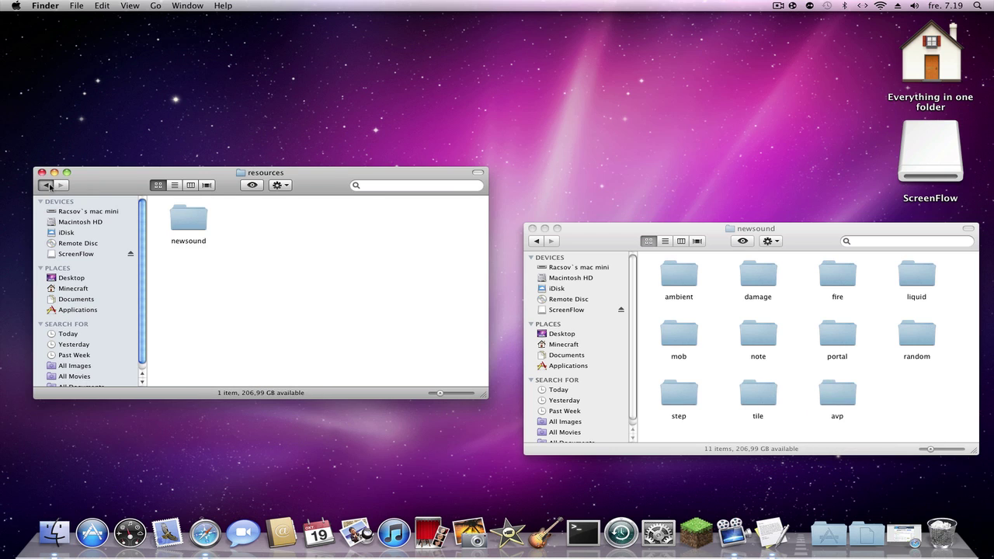
Step: Open the net folder inside bin › minecraft.jar and the mod's net folder
{"action": "left_click", "coordinate": [541, 241]}
{"action": "left_click", "coordinate": [540, 241]}
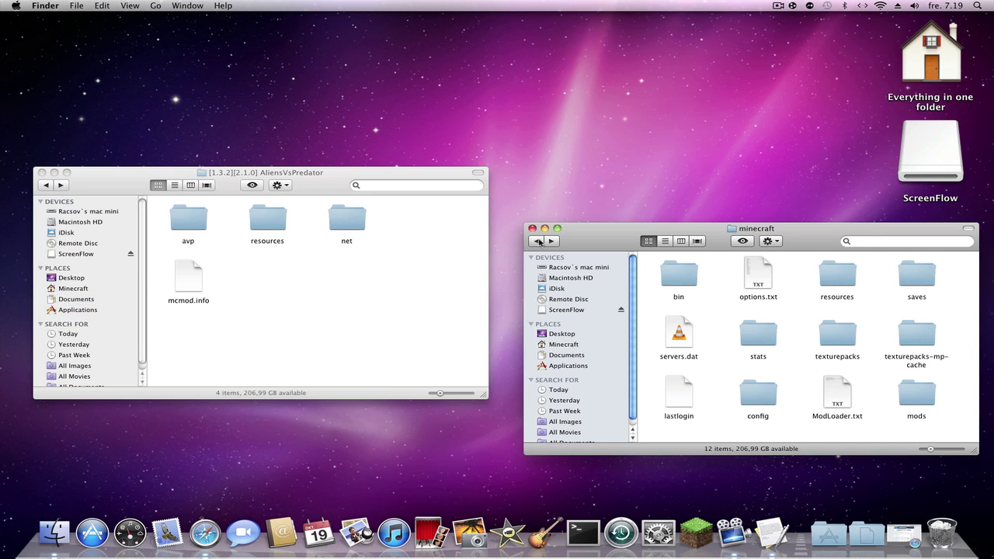
{"action": "double_click", "coordinate": [687, 279]}
{"action": "left_click", "coordinate": [674, 334]}
{"action": "double_click", "coordinate": [674, 334]}
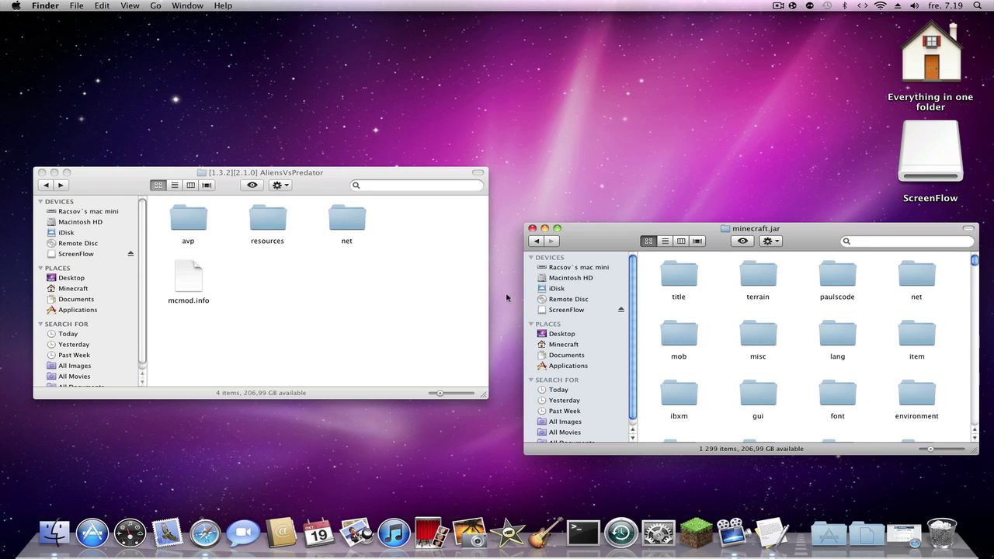
{"action": "double_click", "coordinate": [932, 283]}
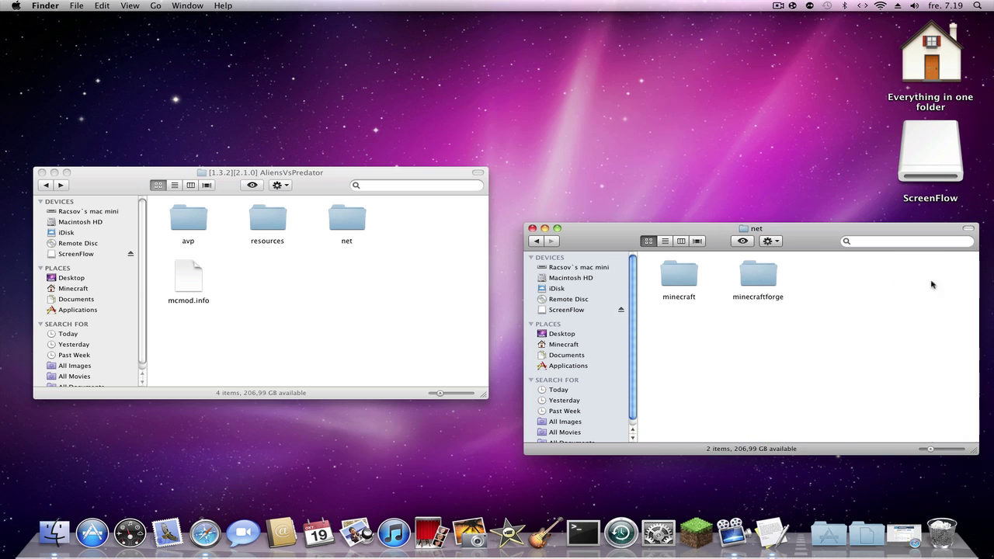
{"action": "double_click", "coordinate": [355, 223]}
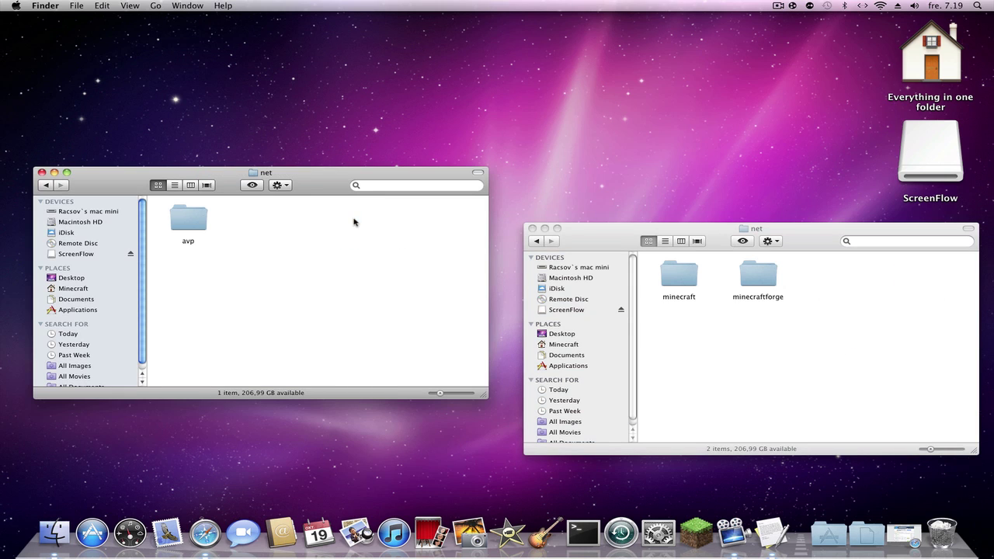
Step: Copy the mod's avp folder into minecraft.jar's net folder beside minecraft and minecraftforge
{"action": "right_click", "coordinate": [182, 215]}
{"action": "left_click", "coordinate": [224, 307]}
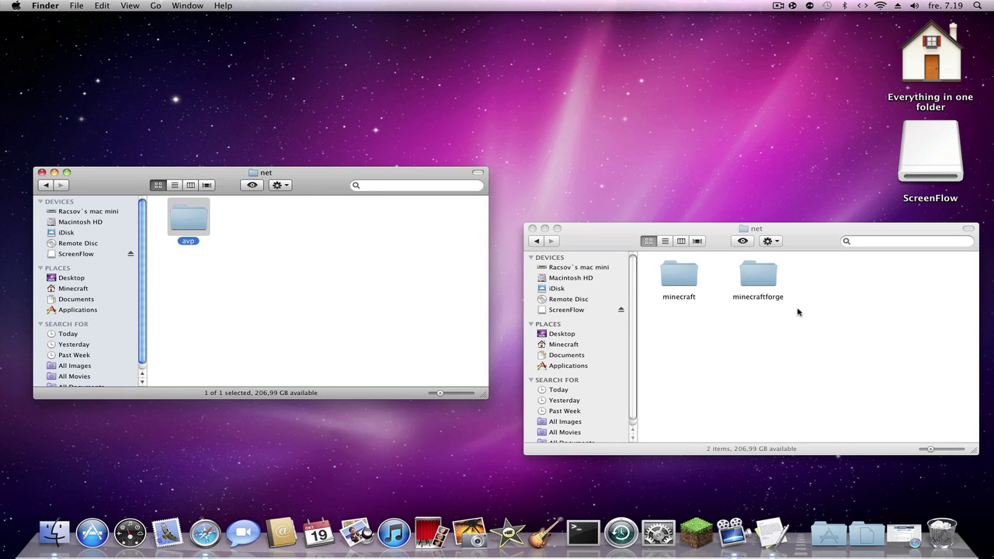
{"action": "right_click", "coordinate": [824, 278]}
{"action": "left_click", "coordinate": [848, 317]}
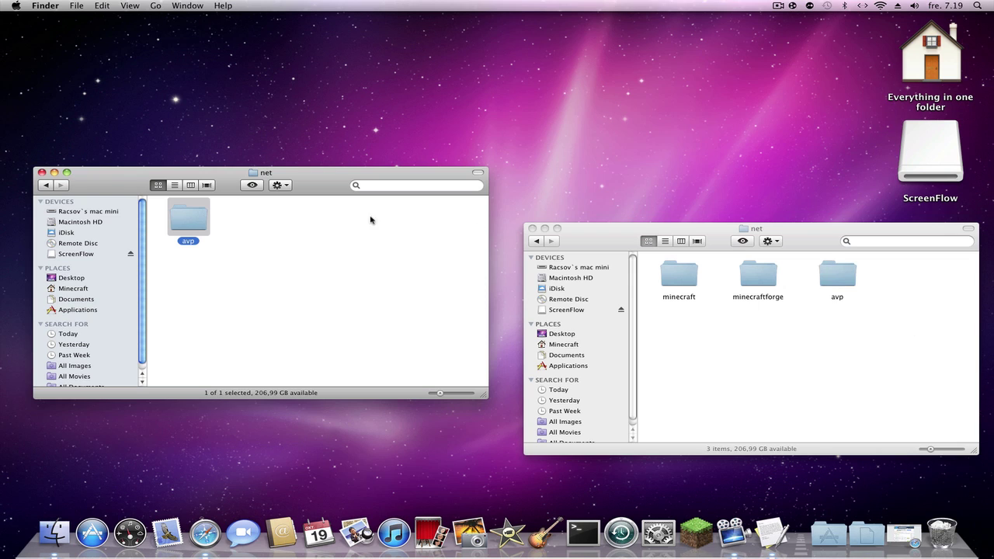
{"action": "left_click", "coordinate": [46, 186]}
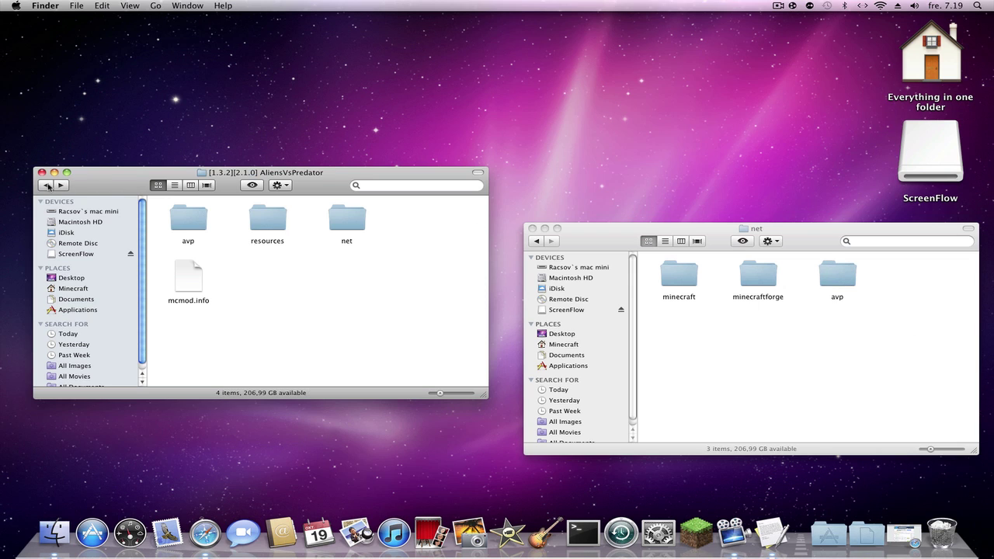
{"action": "left_click", "coordinate": [47, 185]}
Step: Close the minecraft.jar and Downloads Finder windows
{"action": "left_click", "coordinate": [541, 243]}
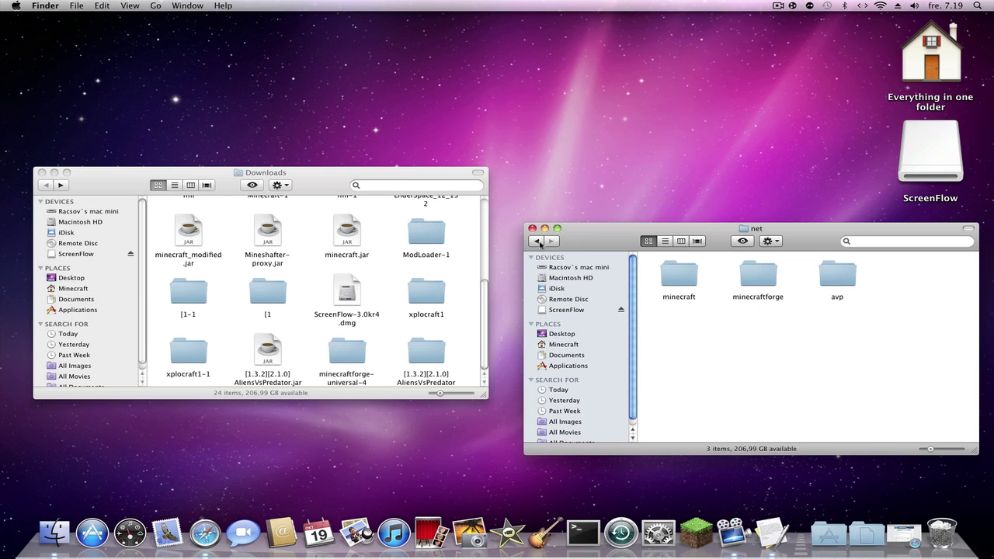
{"action": "left_click", "coordinate": [536, 241]}
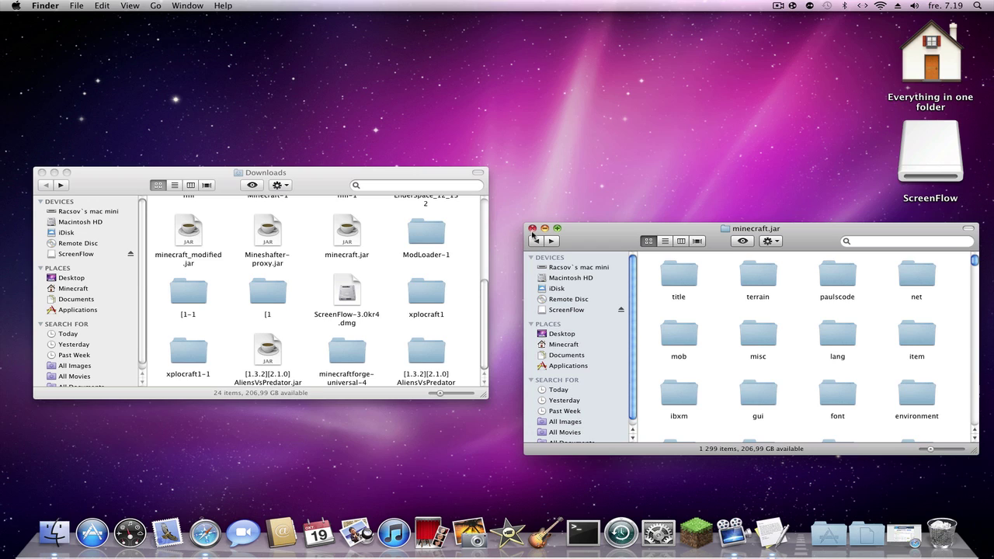
{"action": "left_click", "coordinate": [532, 228]}
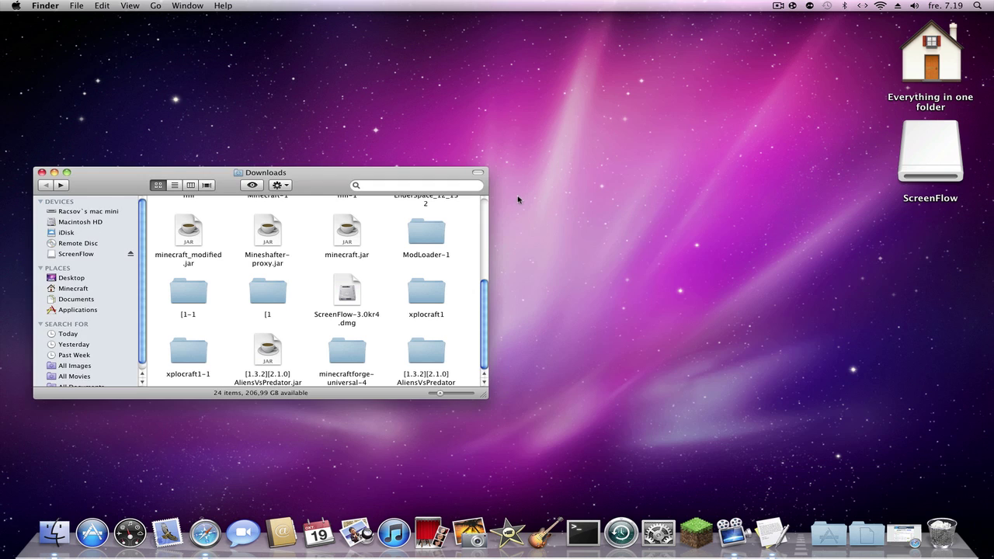
{"action": "left_click_drag", "start_coordinate": [336, 191], "coordinate": [515, 249]}
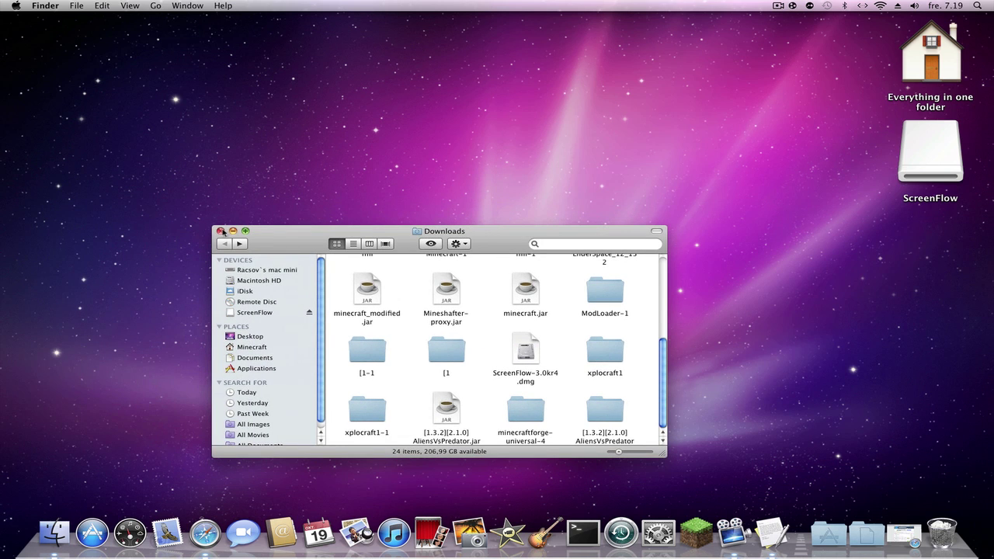
{"action": "left_click", "coordinate": [221, 232]}
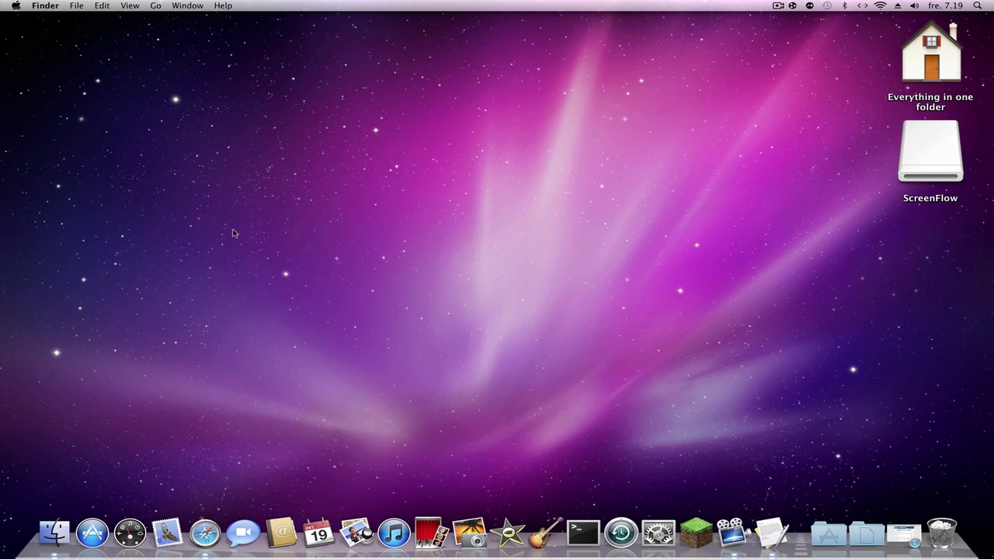
{"action": "right_click", "coordinate": [772, 532]}
Step: Quit TextEdit and permanently empty the Trash of its 4 items
{"action": "left_click", "coordinate": [781, 499]}
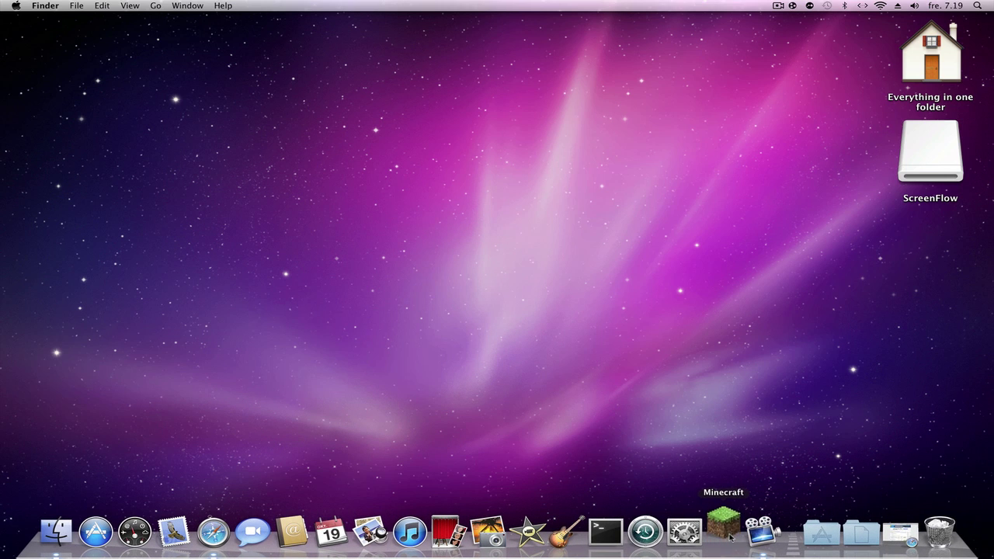
{"action": "left_click", "coordinate": [940, 533]}
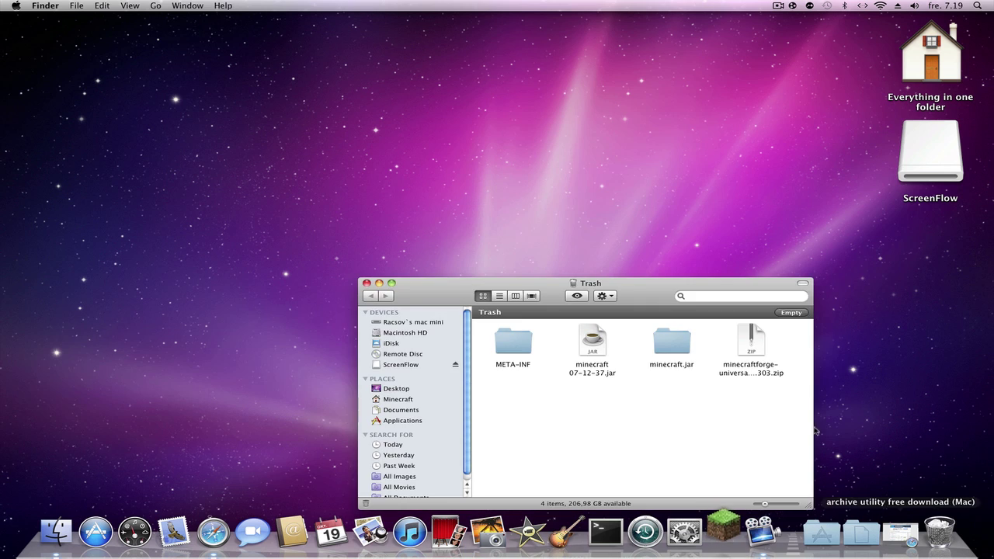
{"action": "left_click", "coordinate": [792, 313]}
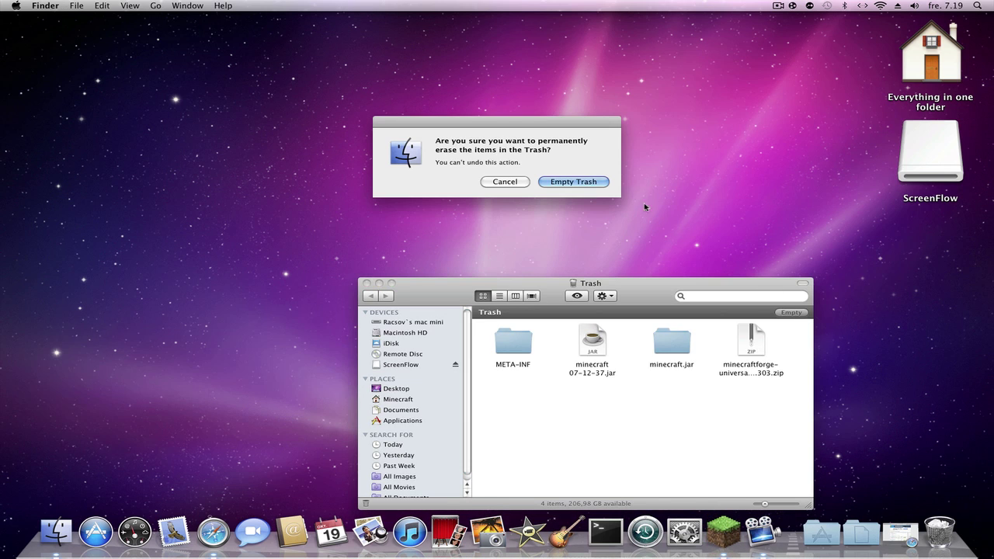
{"action": "left_click", "coordinate": [595, 189]}
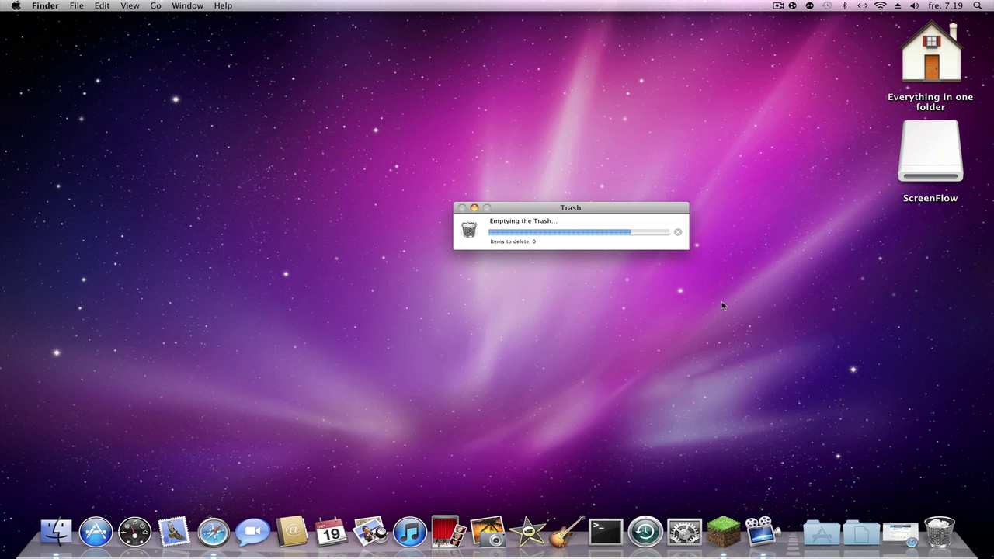
Step: Log in with the account password and launch Minecraft to the Forge 4.2.5.303 main menu
{"action": "left_click", "coordinate": [589, 371]}
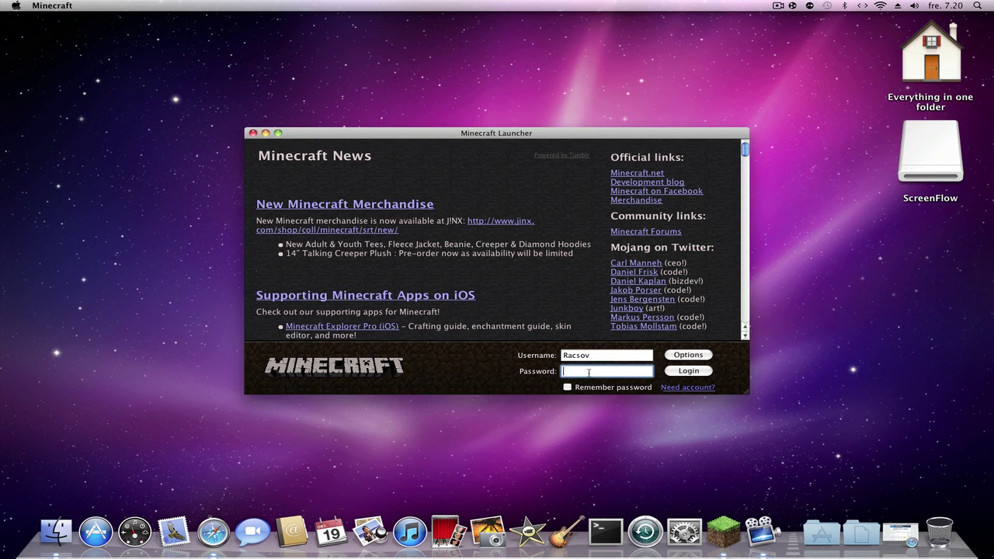
{"action": "type", "text": "a"}
{"action": "left_click", "coordinate": [694, 374]}
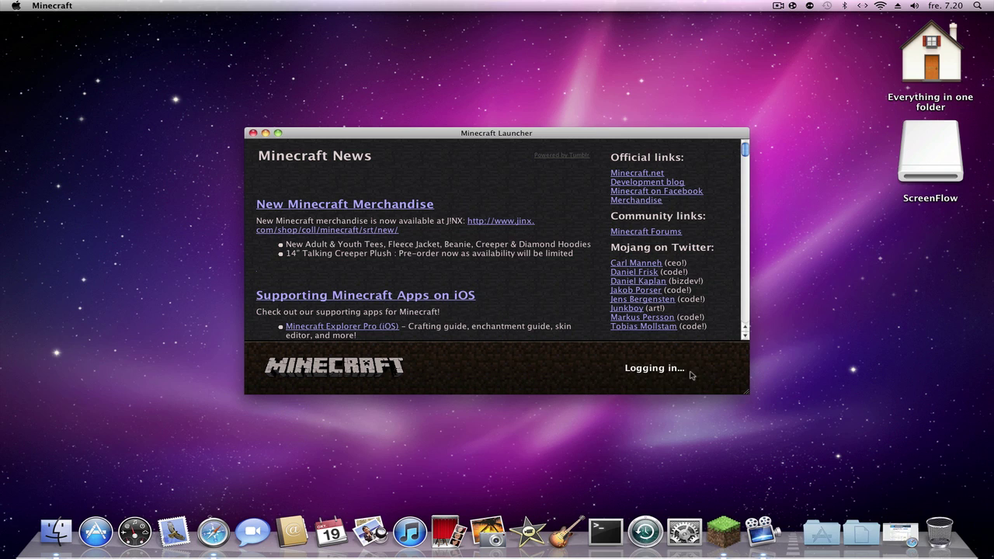
{"action": "left_click", "coordinate": [686, 377]}
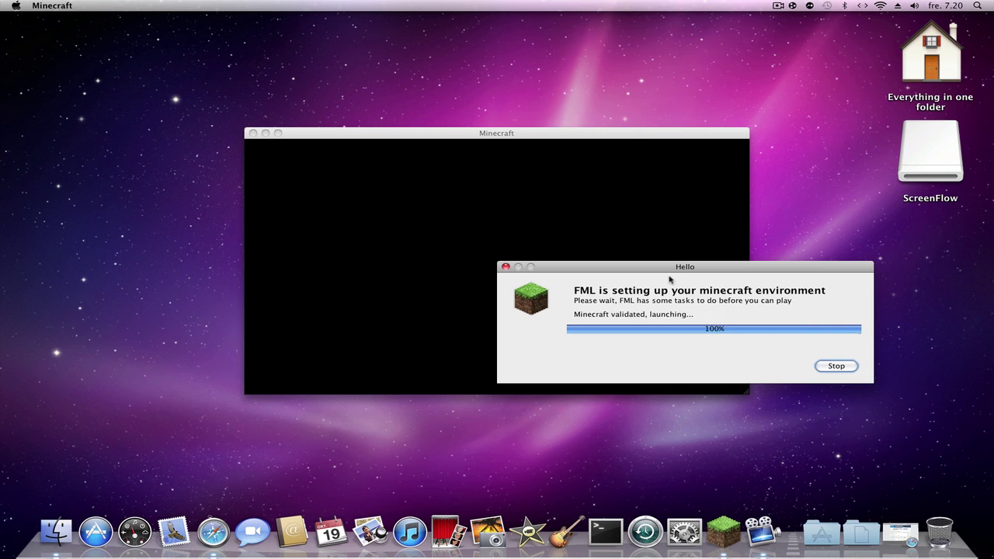
{"action": "left_click_drag", "start_coordinate": [544, 137], "coordinate": [544, 147]}
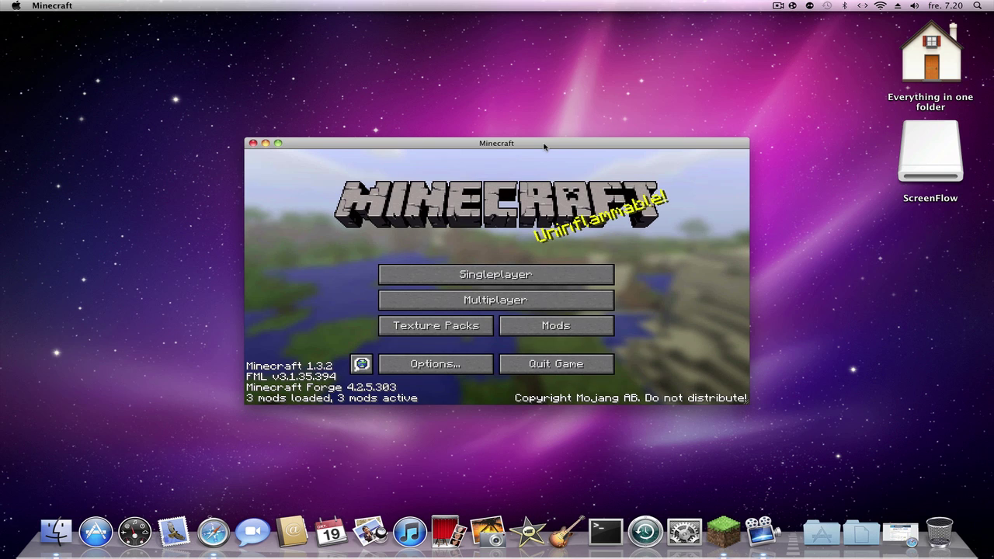
Step: Maximize the game window and inspect Forge Mod Loader, Minecraft Forge and AliensVsPredator in the Mod List
{"action": "left_click", "coordinate": [279, 144]}
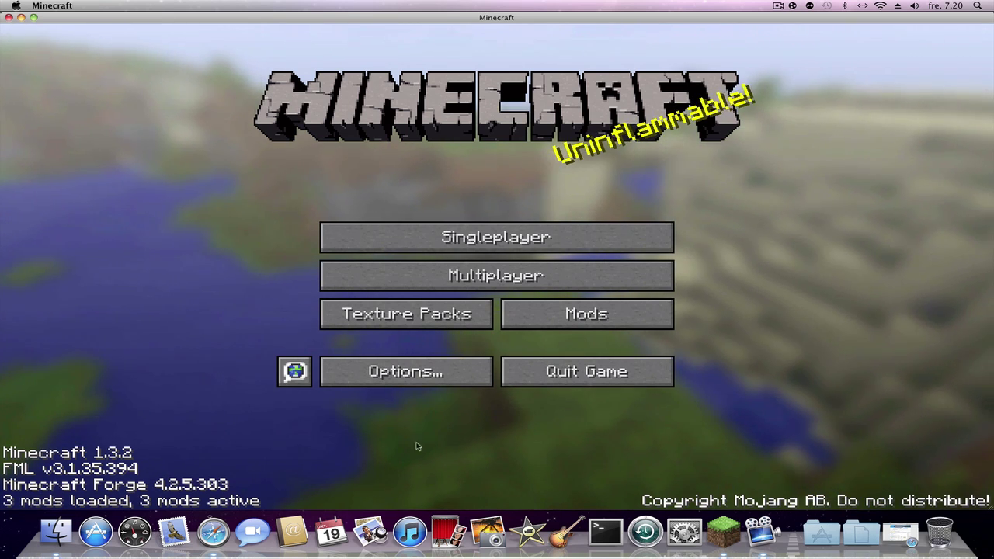
{"action": "left_click", "coordinate": [513, 313]}
{"action": "left_click", "coordinate": [120, 188]}
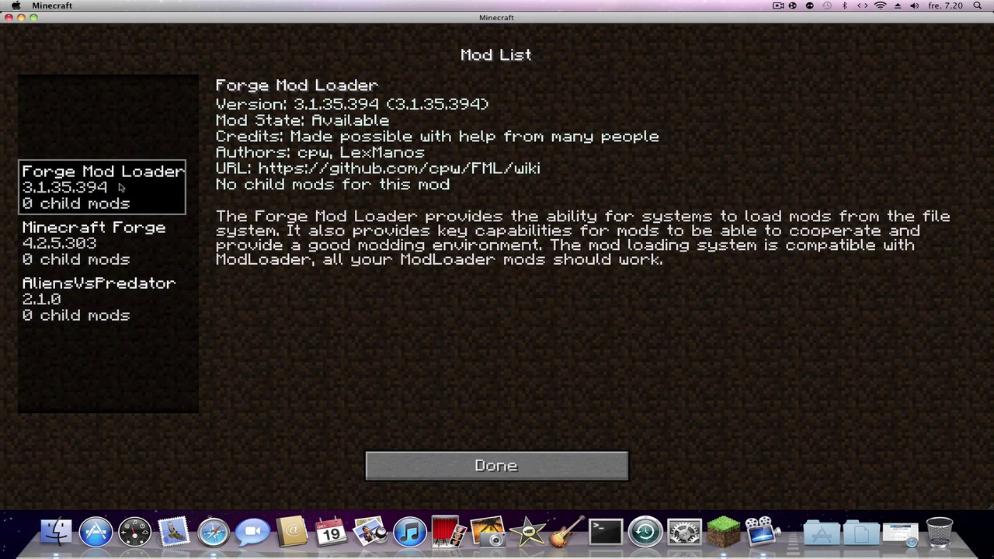
{"action": "left_click", "coordinate": [119, 234]}
{"action": "left_click", "coordinate": [115, 285]}
Step: Recheck AliensVsPredator 2.1.0 and both Forge entries, then glance at Texture Packs and return to the menu
{"action": "left_click", "coordinate": [111, 261]}
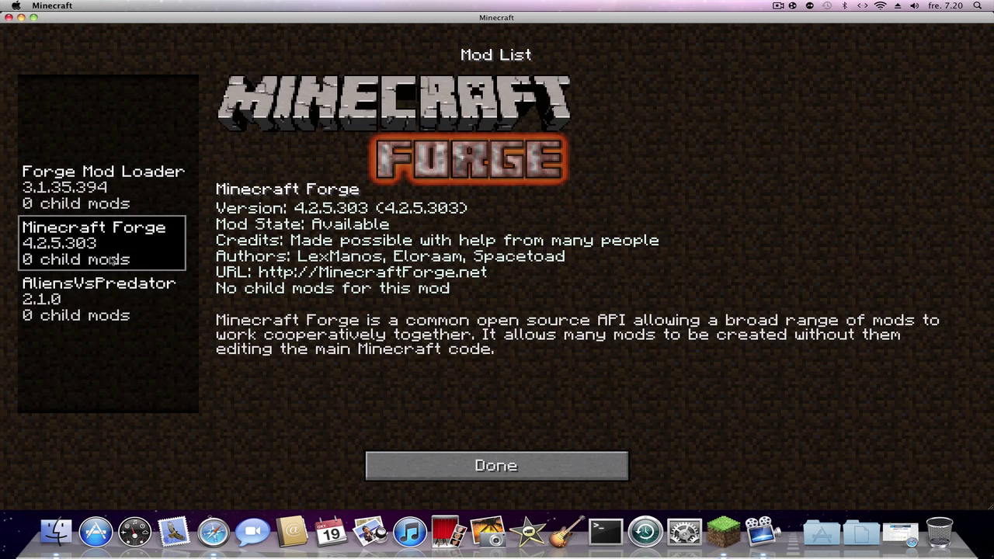
{"action": "left_click", "coordinate": [114, 283]}
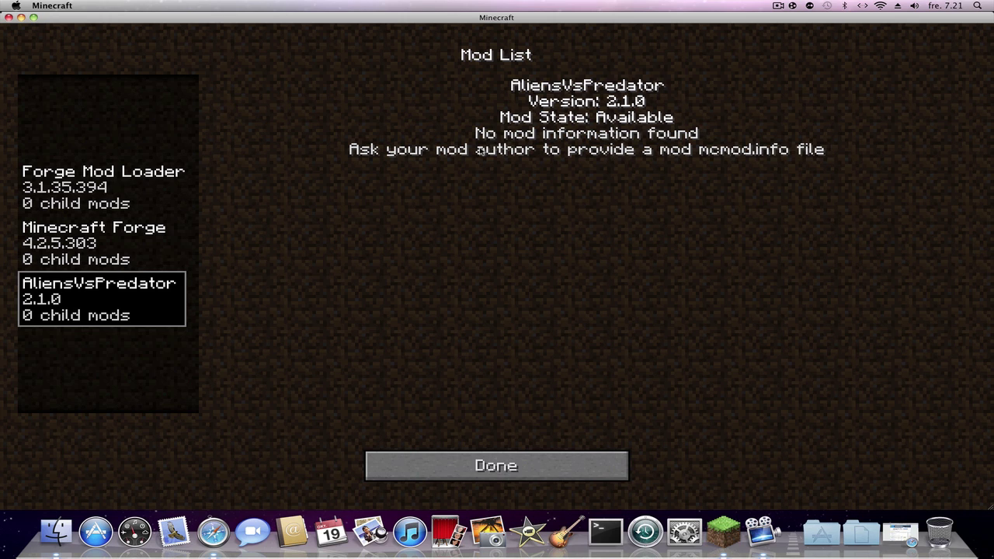
{"action": "left_click", "coordinate": [140, 203]}
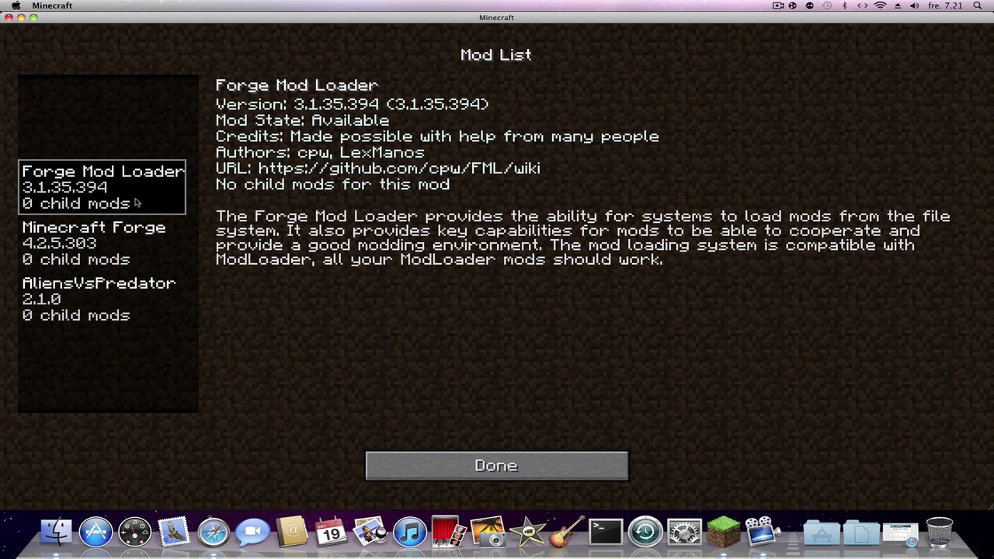
{"action": "left_click", "coordinate": [153, 264]}
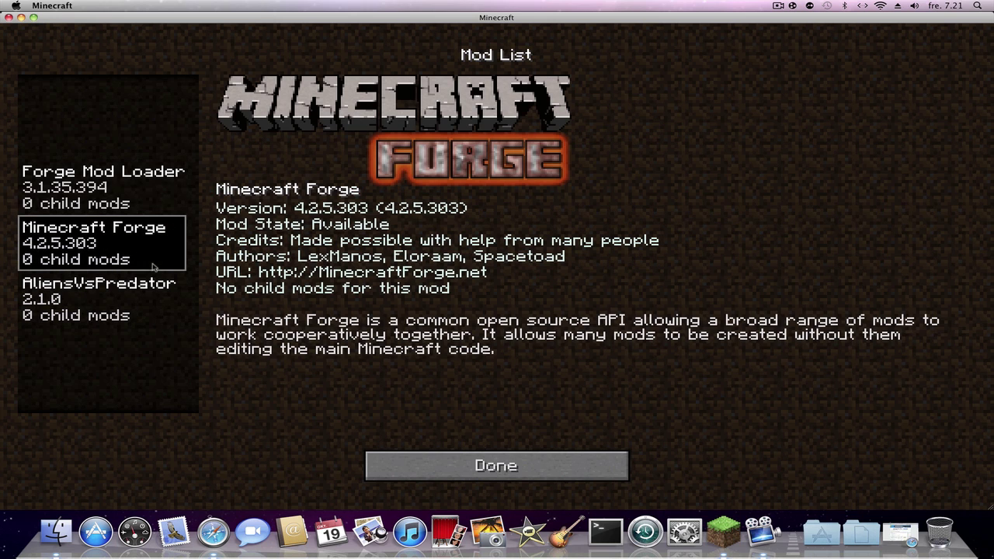
{"action": "left_click", "coordinate": [551, 468]}
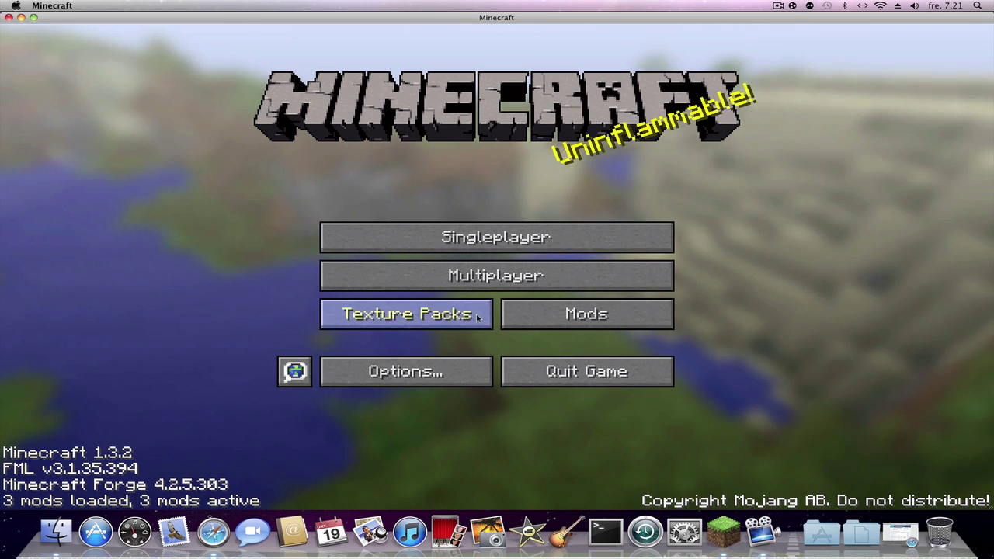
{"action": "left_click", "coordinate": [406, 314]}
{"action": "left_click", "coordinate": [625, 450]}
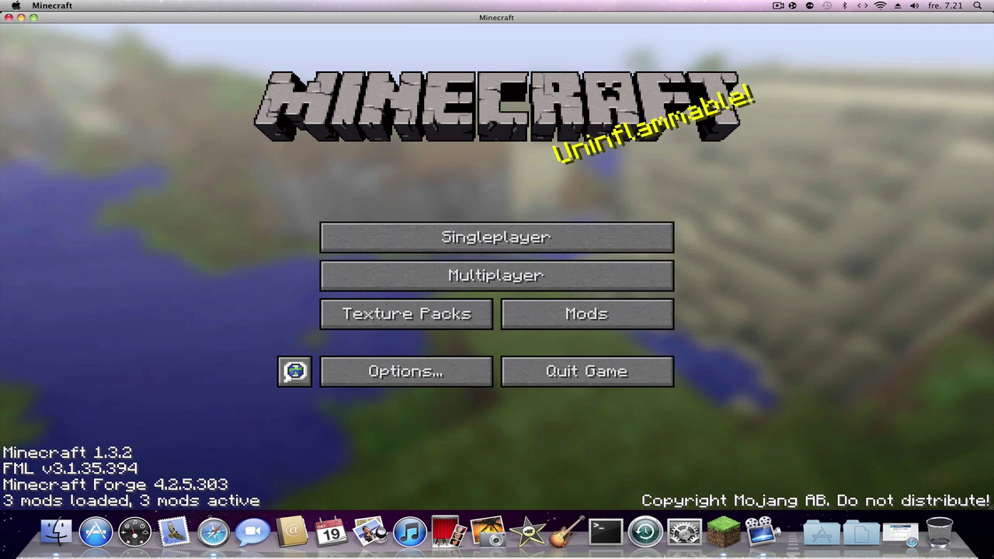